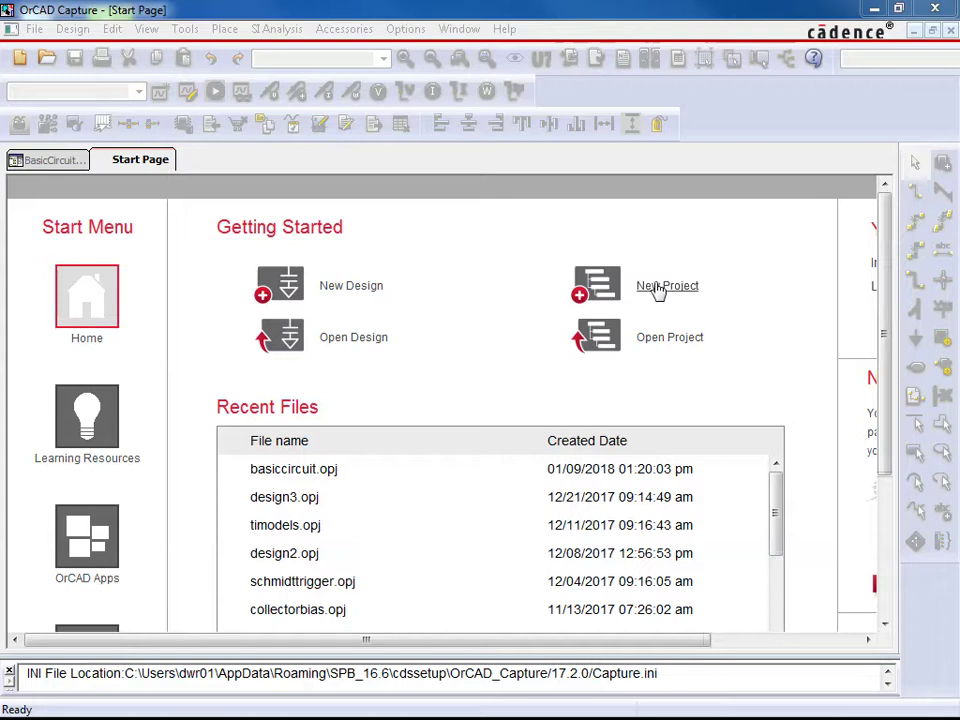
Start a new PSpice Analog or Mixed A/D project named Example1, keeping the SampleCiruits location
click(665, 290)
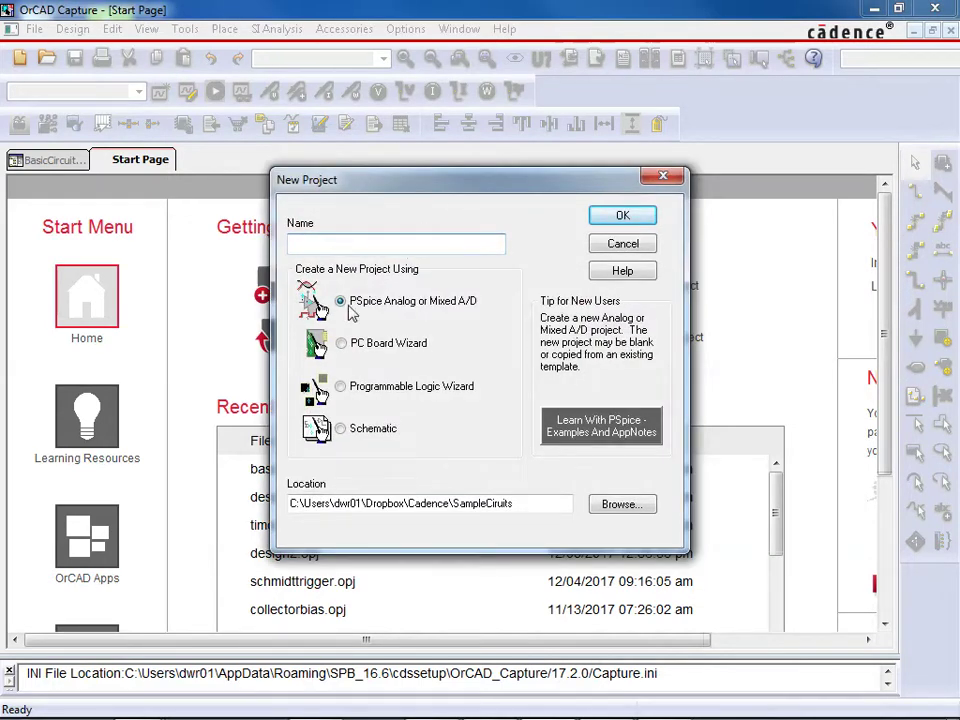
text(Example1)
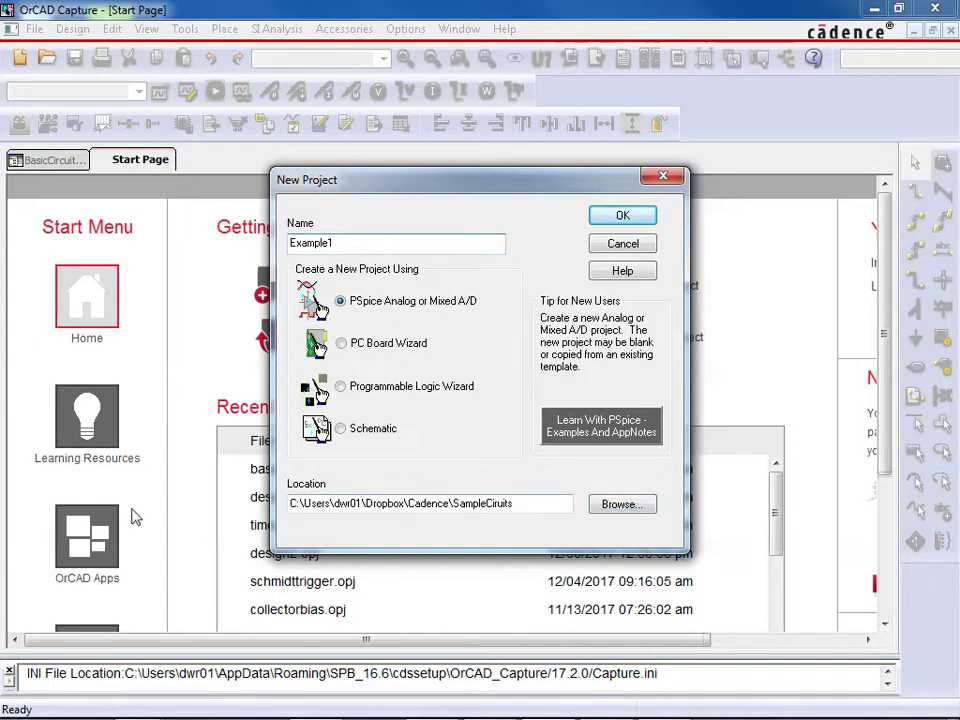
click(618, 504)
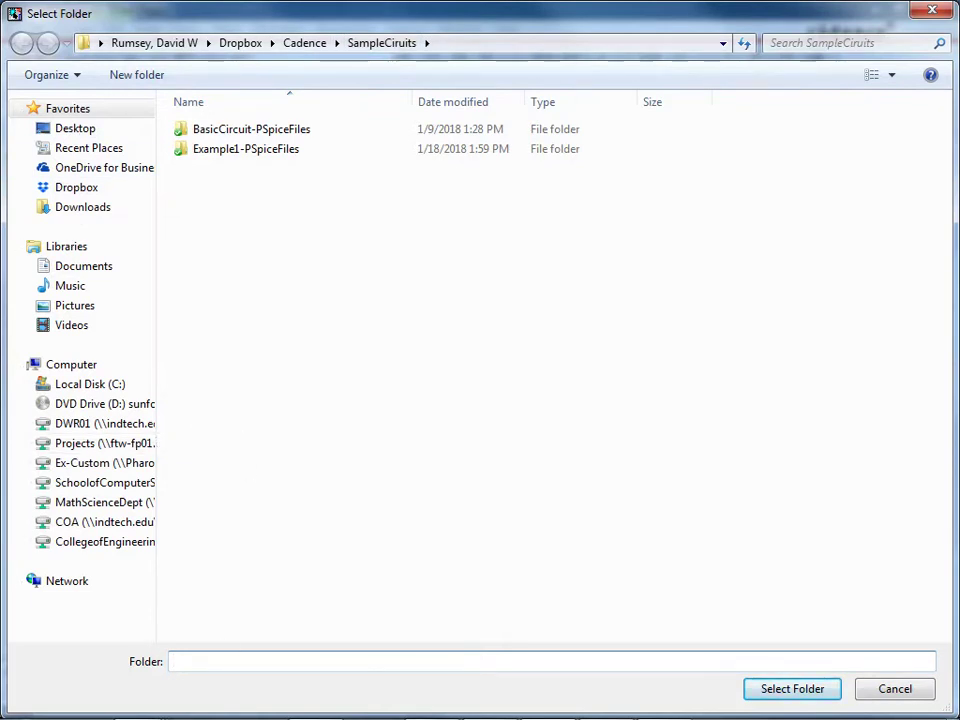
click(893, 689)
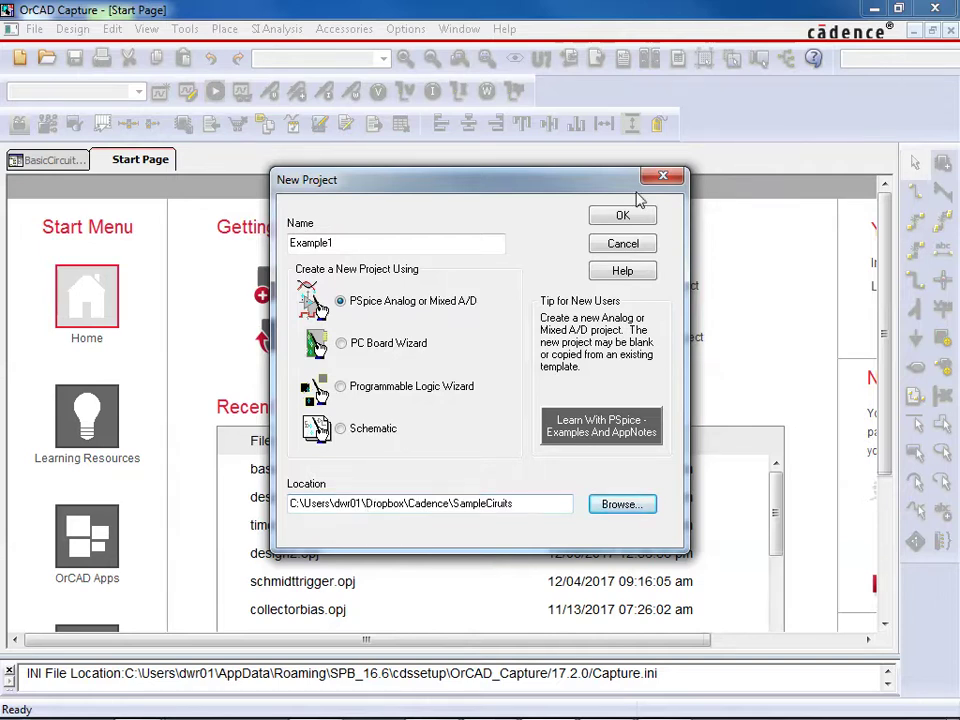
Create the project, replacing the old Example1 project file and inserting the existing Example1.dsn
click(619, 216)
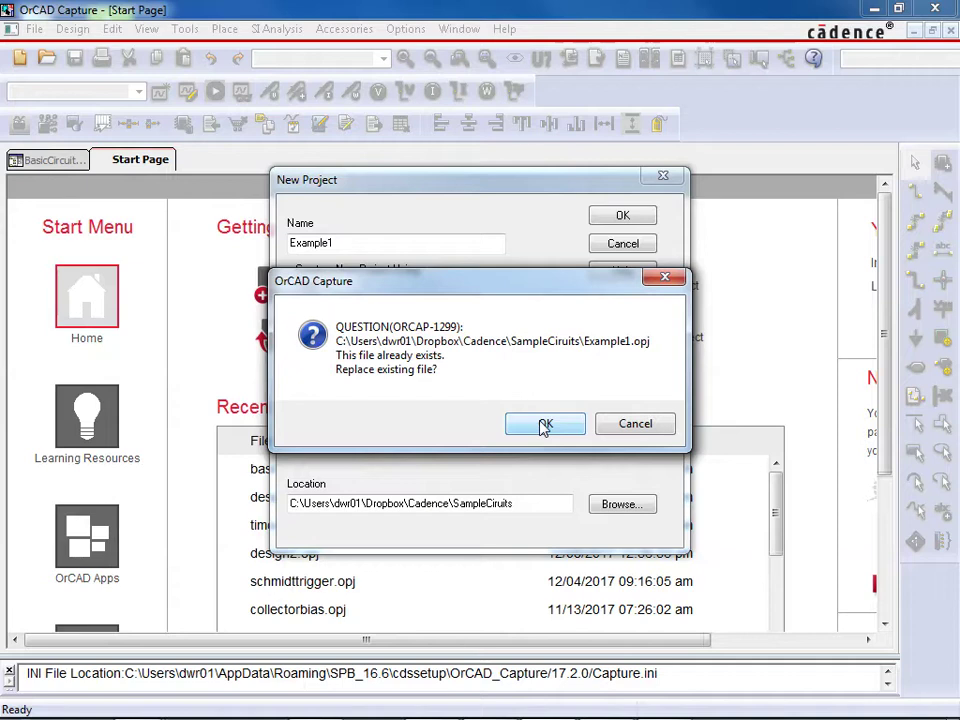
click(545, 425)
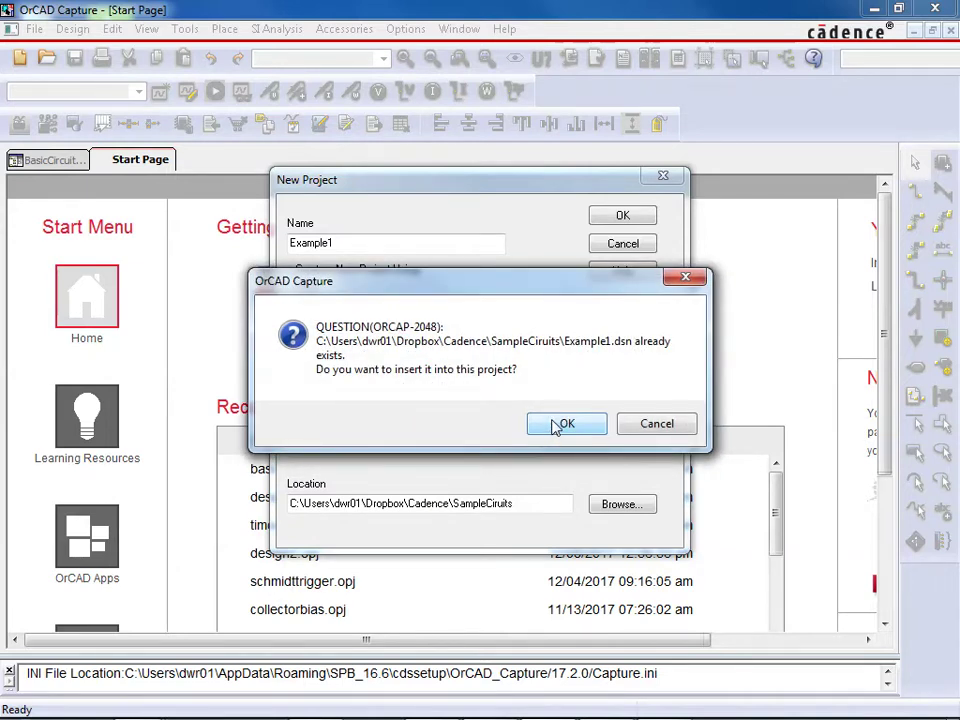
click(560, 424)
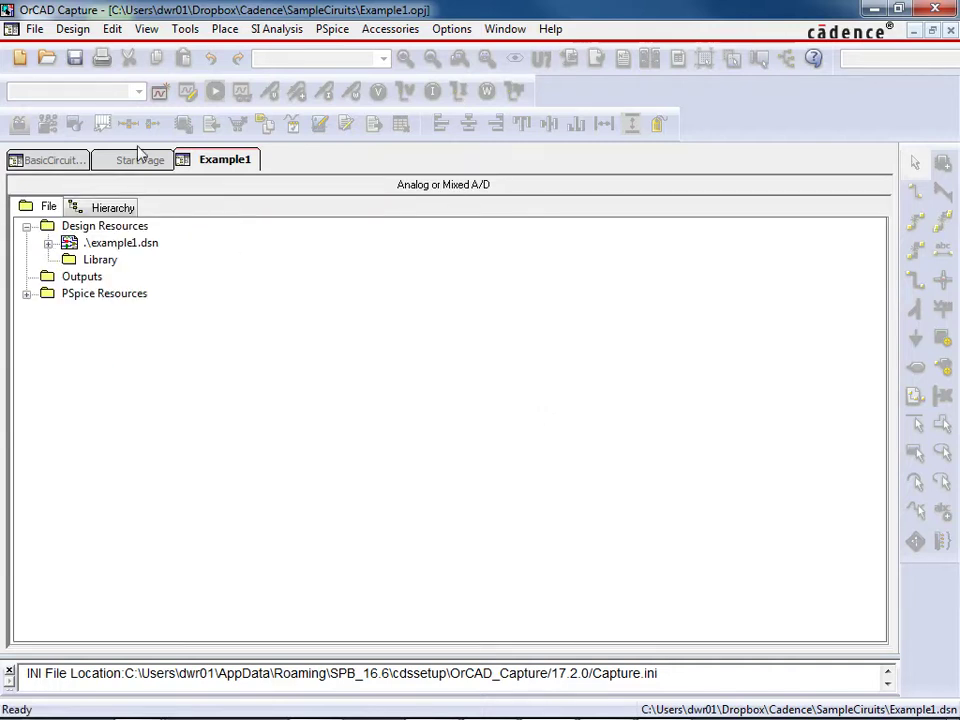
Expand example1.dsn and SCHEMATIC1 in the project tree and select PAGE1
click(48, 243)
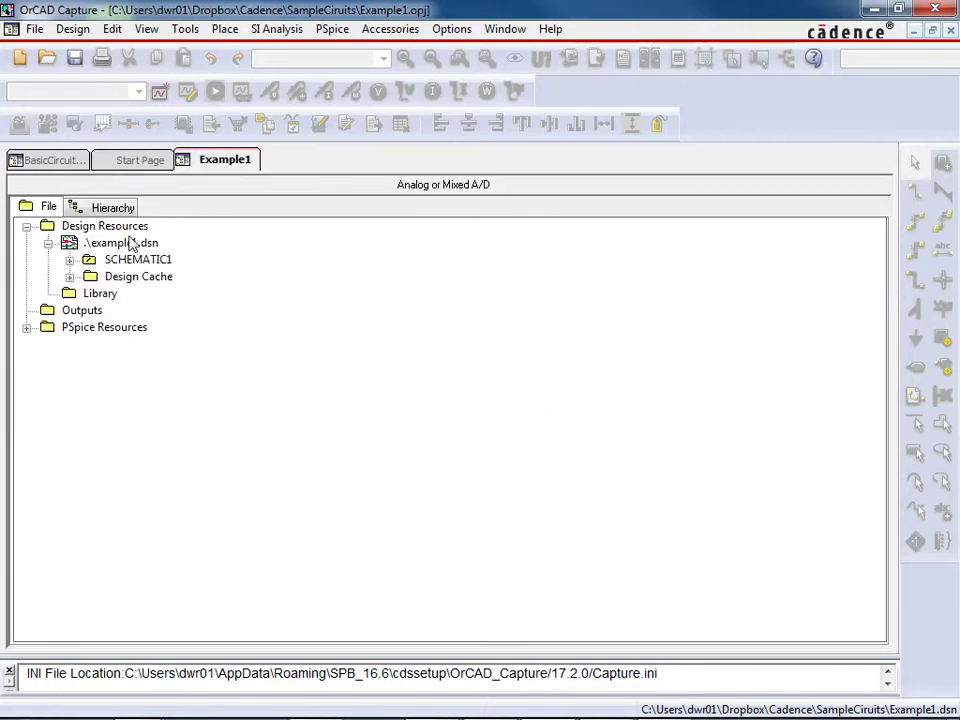
click(69, 260)
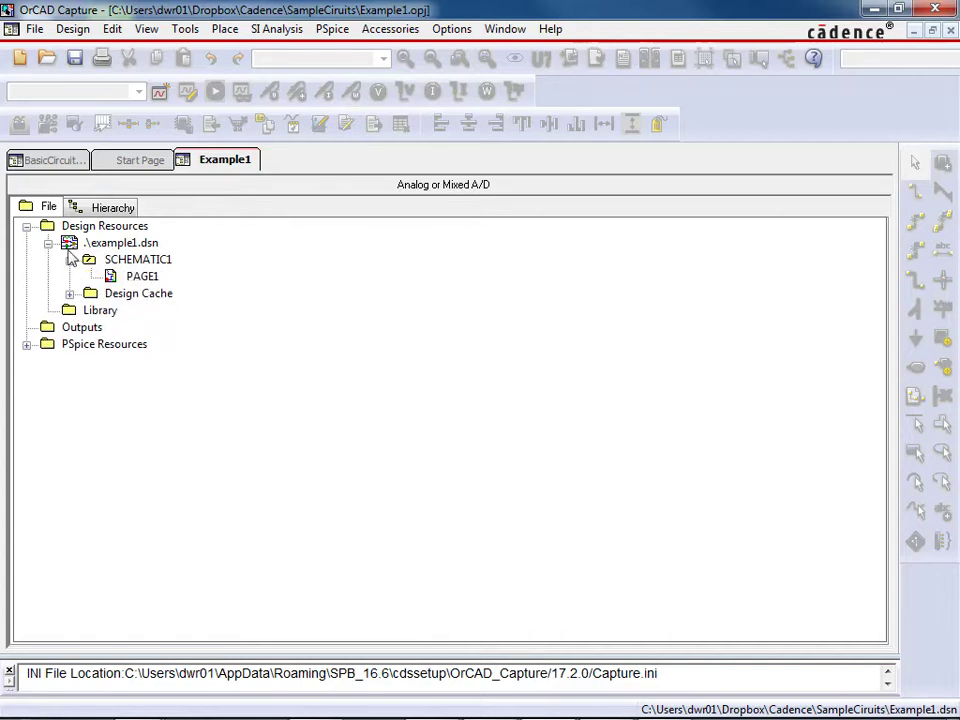
click(160, 161)
click(200, 161)
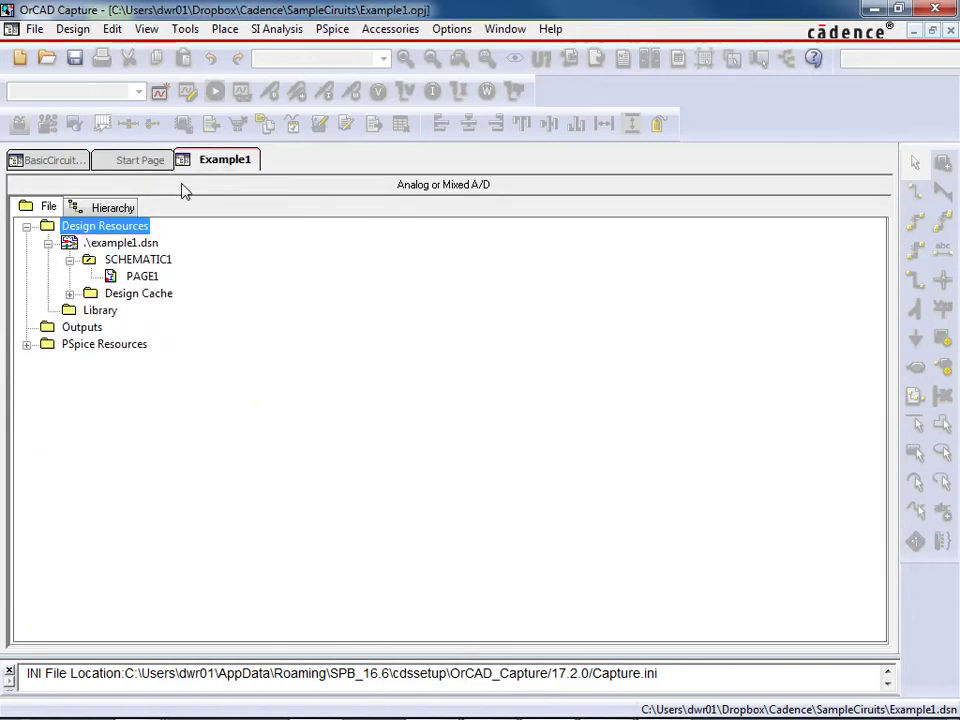
click(135, 262)
click(140, 277)
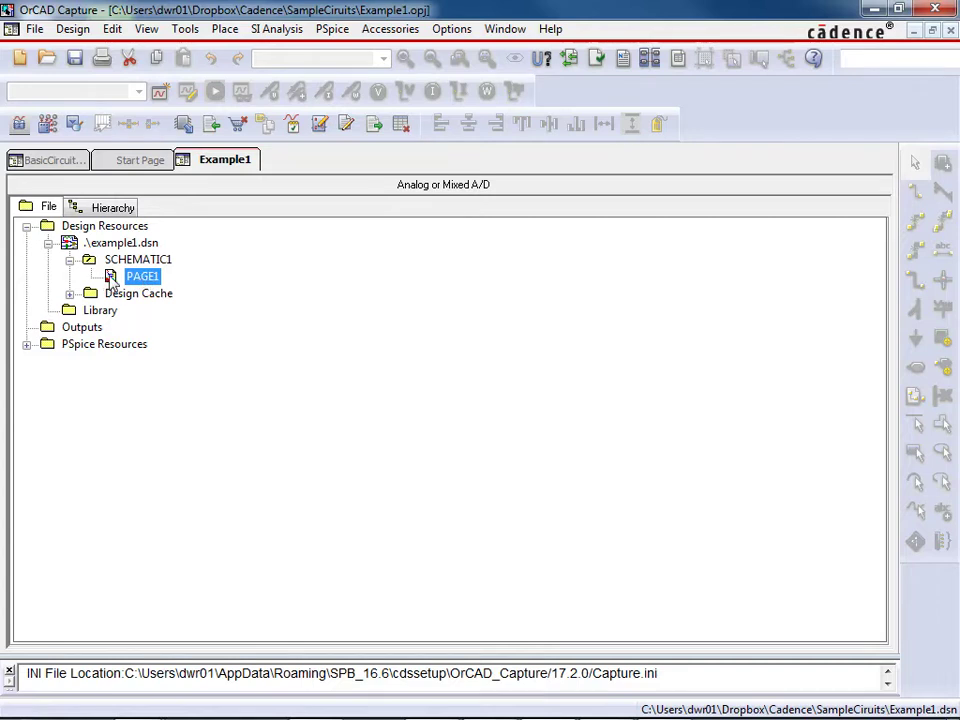
Open SCHEMATIC1's PAGE1 and zoom to view the empty page
double_click(111, 279)
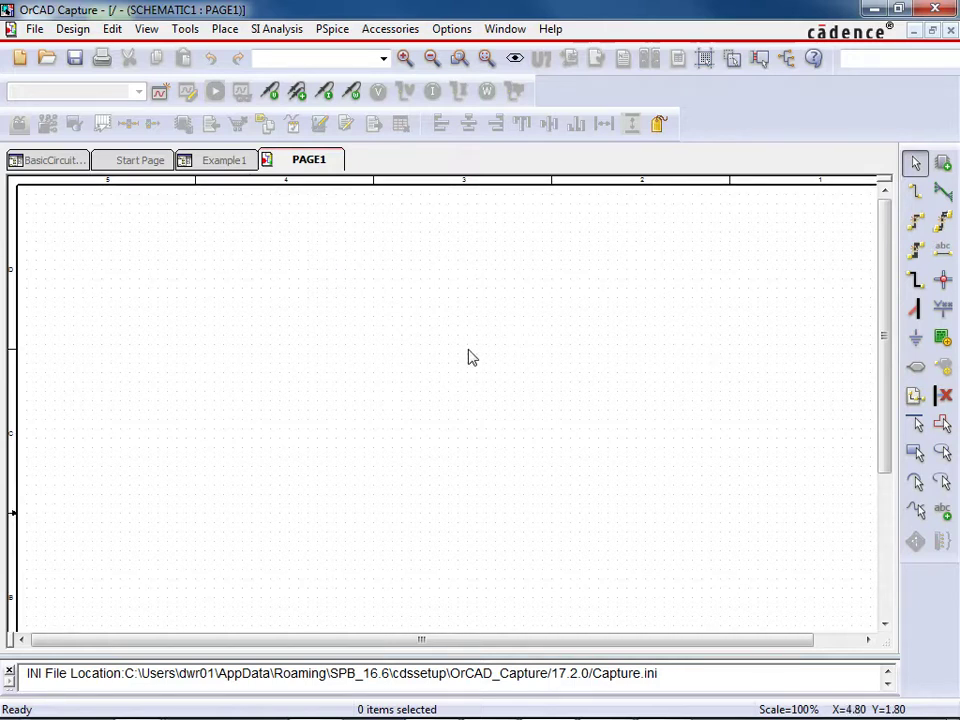
key(Home)
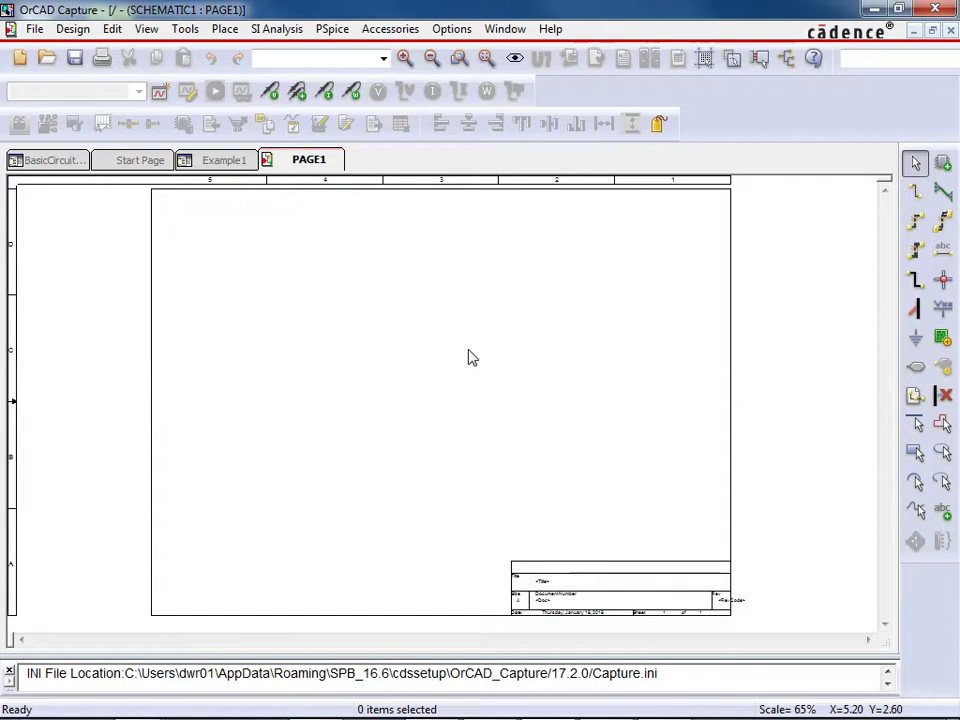
ctrl+scroll(448, 416, up, 2)
key(Home)
ctrl+scroll(448, 418, up, 1)
key(Home)
ctrl+scroll(286, 268, up, 1)
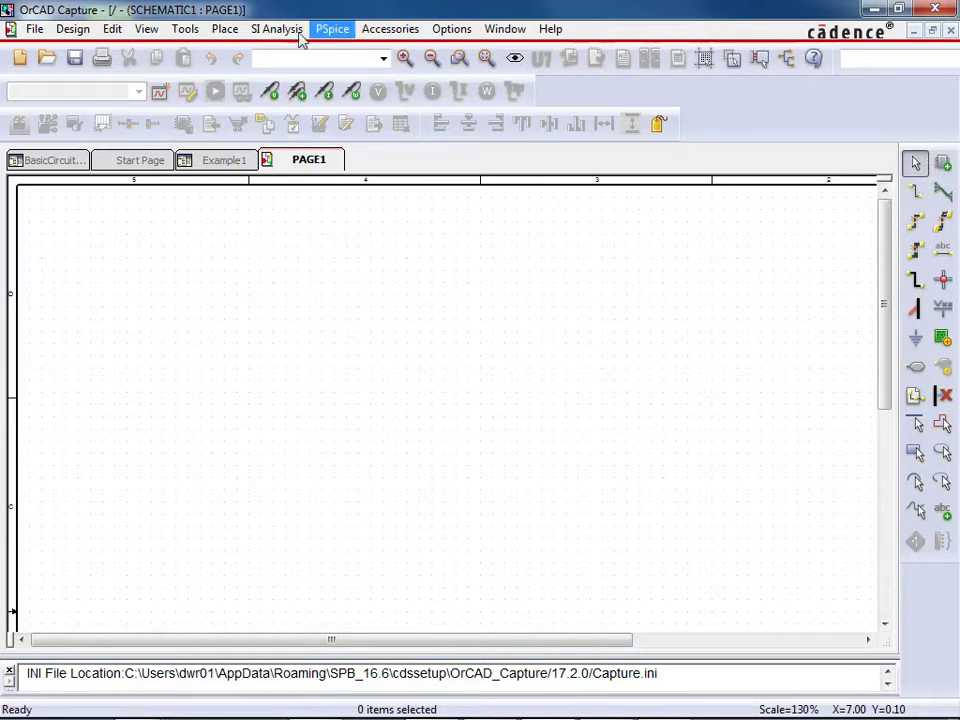
Bring up the Place Part panel with P, showing the PSpice libraries and D1N4001 selected
click(224, 32)
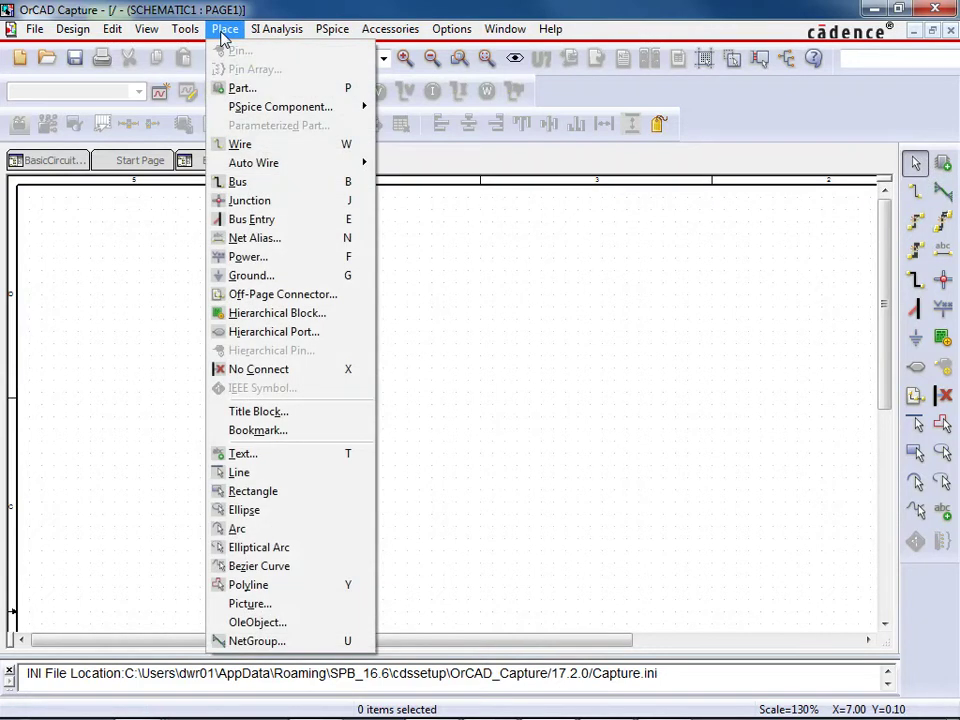
click(538, 311)
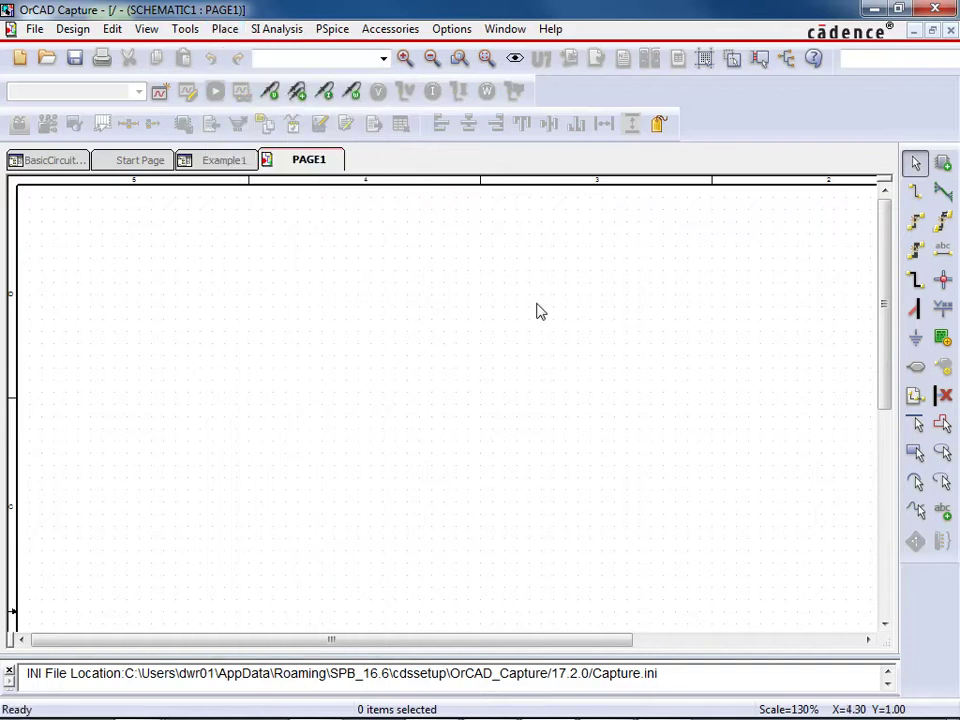
key(p)
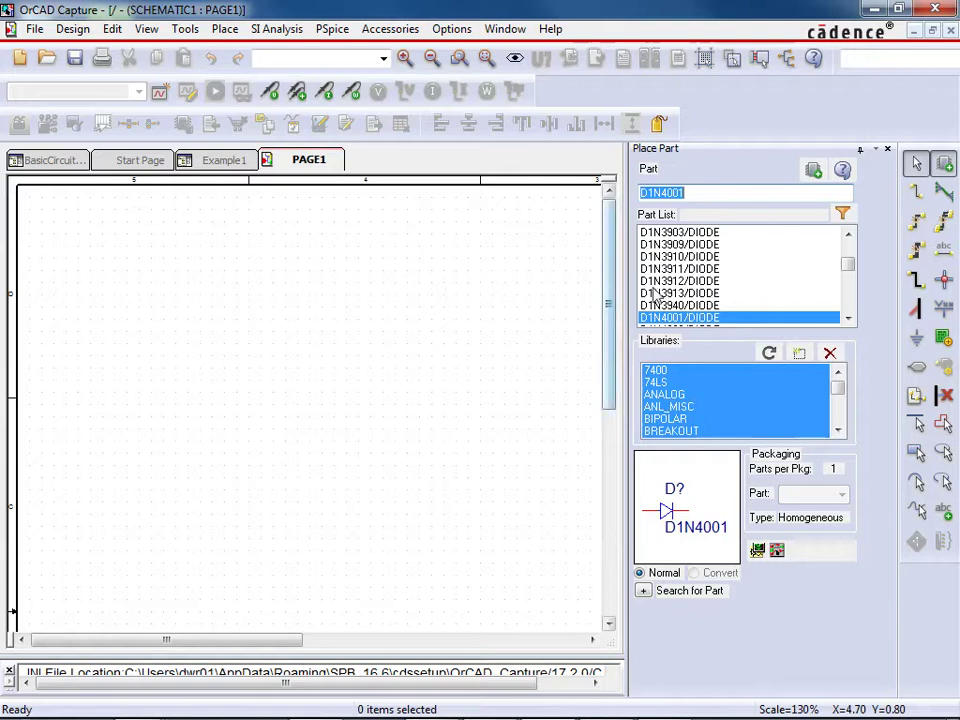
drag(625, 302, 705, 297)
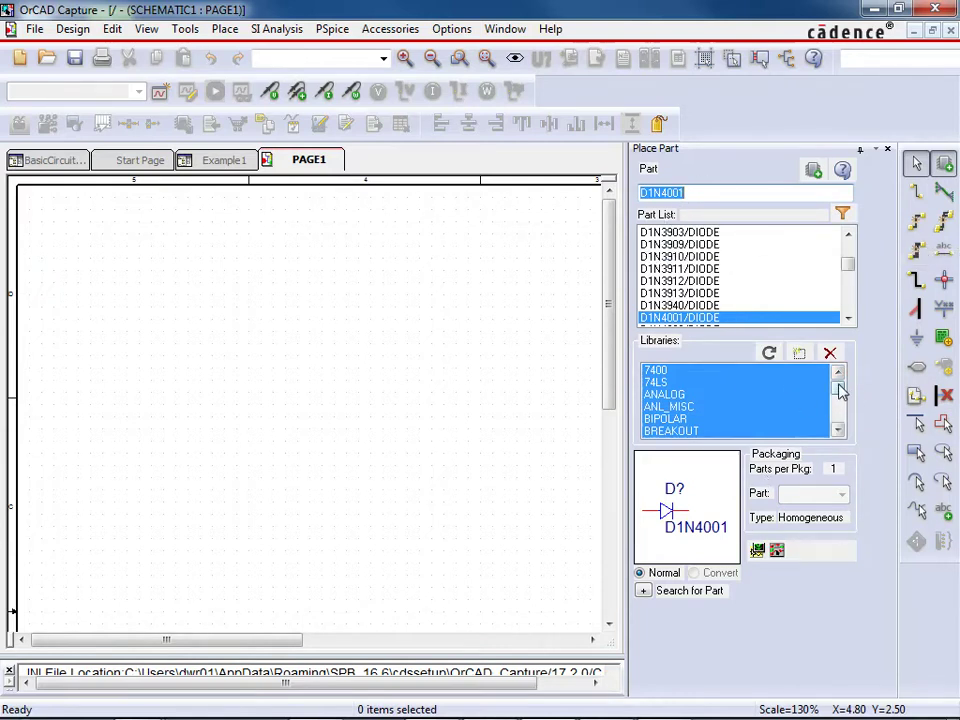
drag(840, 393, 840, 420)
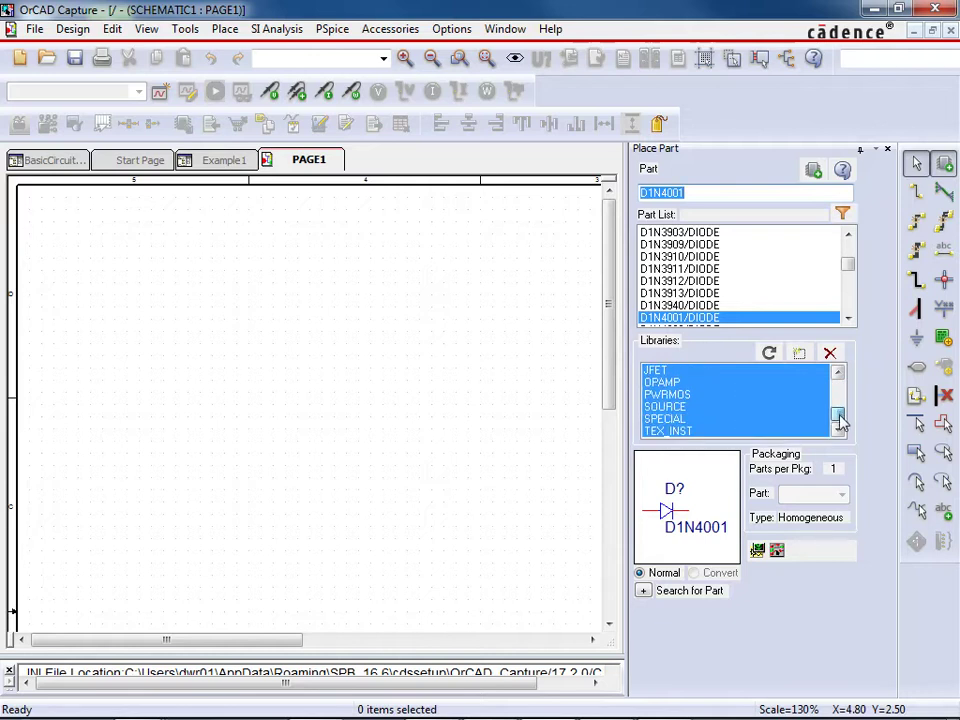
drag(840, 420, 843, 392)
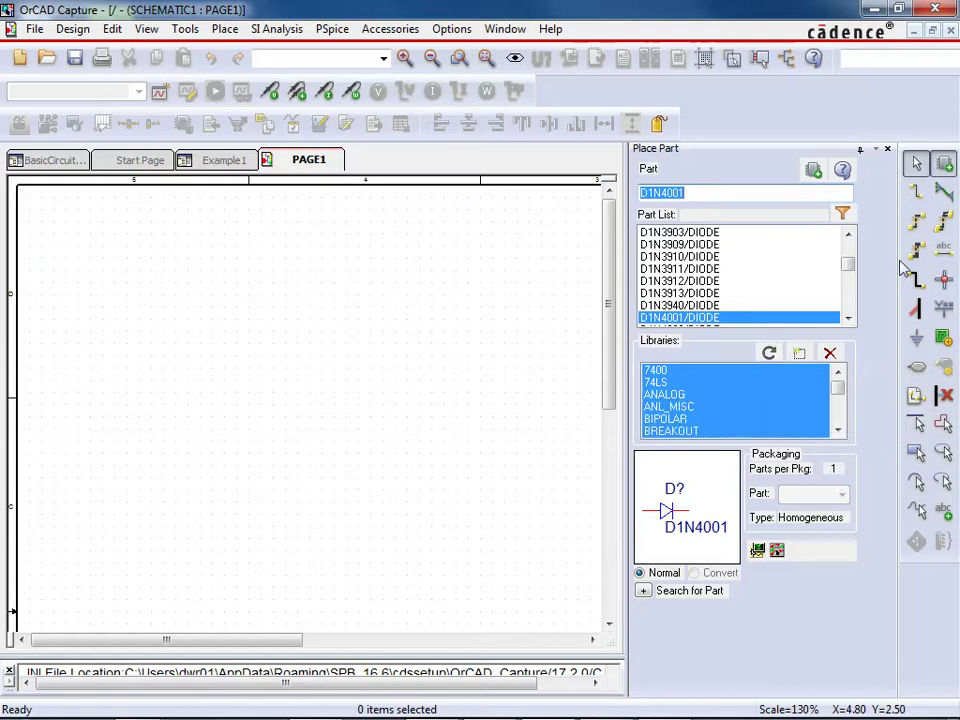
Limit the libraries to ANALOG and preview parts C, E and F
click(668, 395)
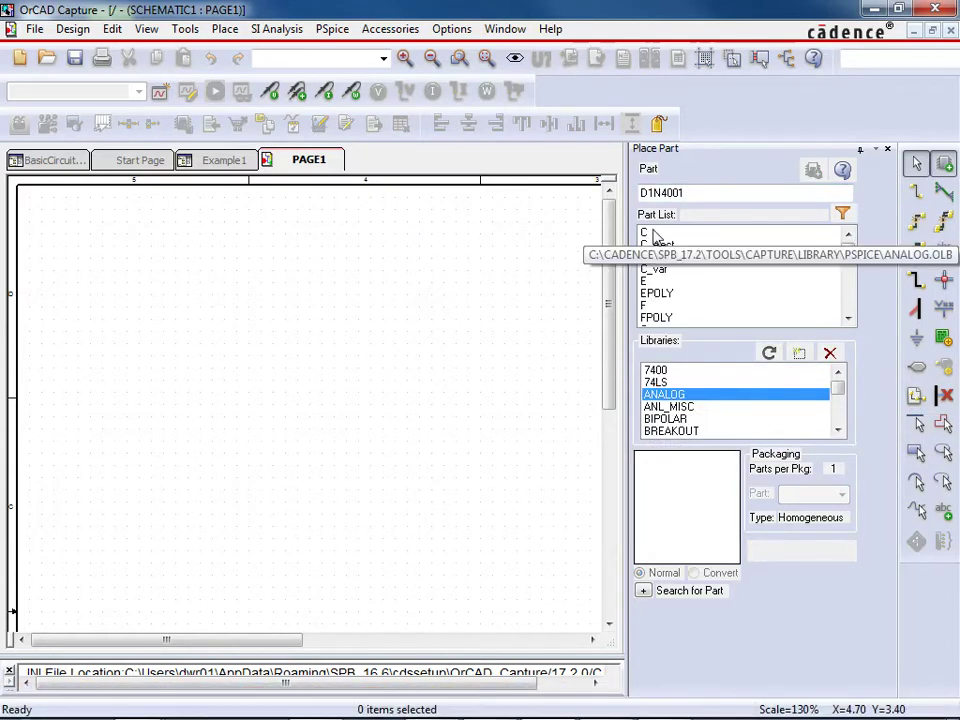
mouse_move(846, 251)
mouse_down()
mouse_move(850, 305)
mouse_move(860, 253)
mouse_up()
click(690, 234)
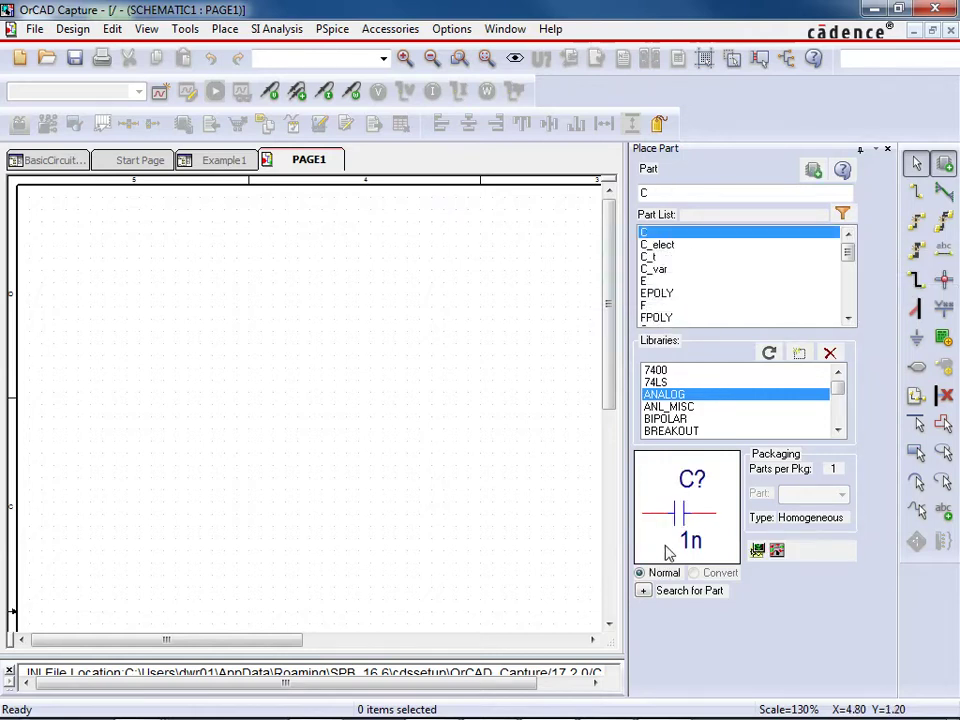
click(658, 281)
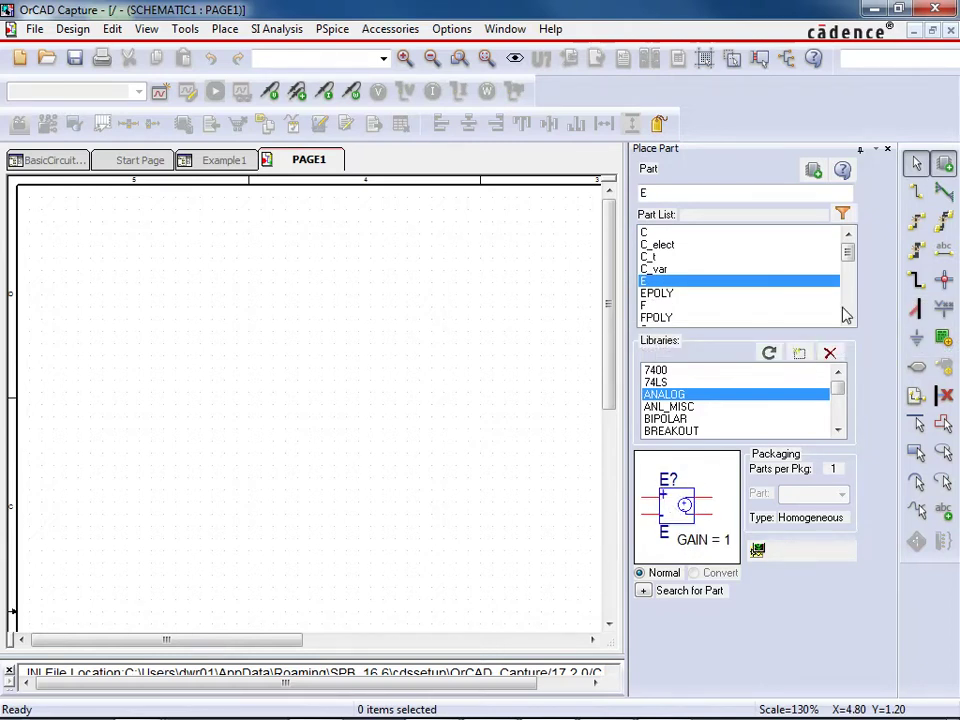
click(740, 306)
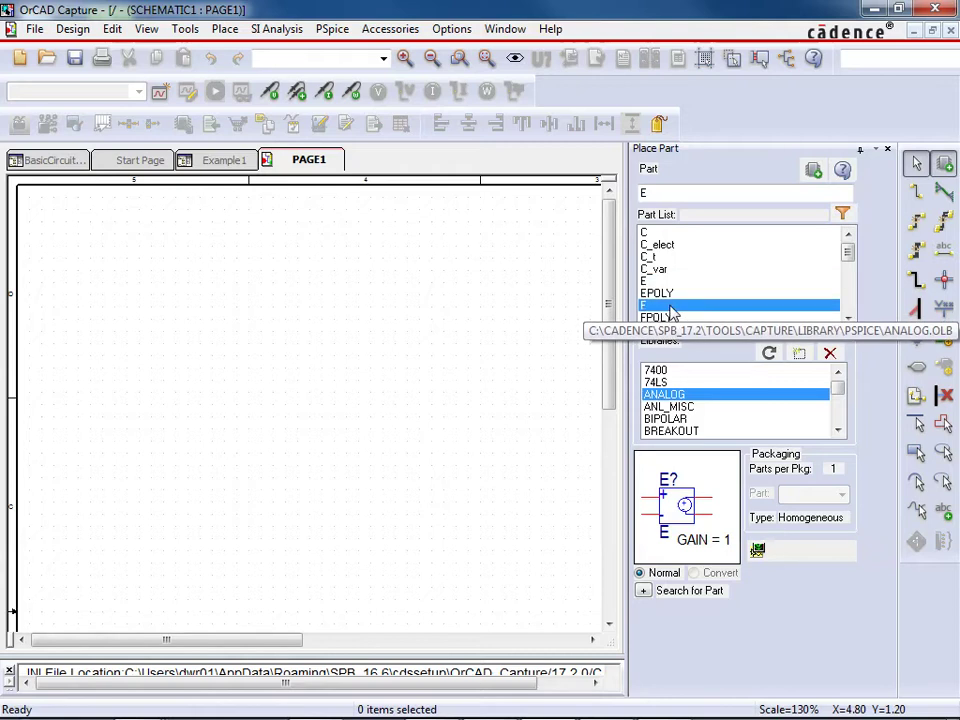
Scroll the ANALOG part list, preview L, and select the 1k resistor R
click(848, 318)
click(848, 318)
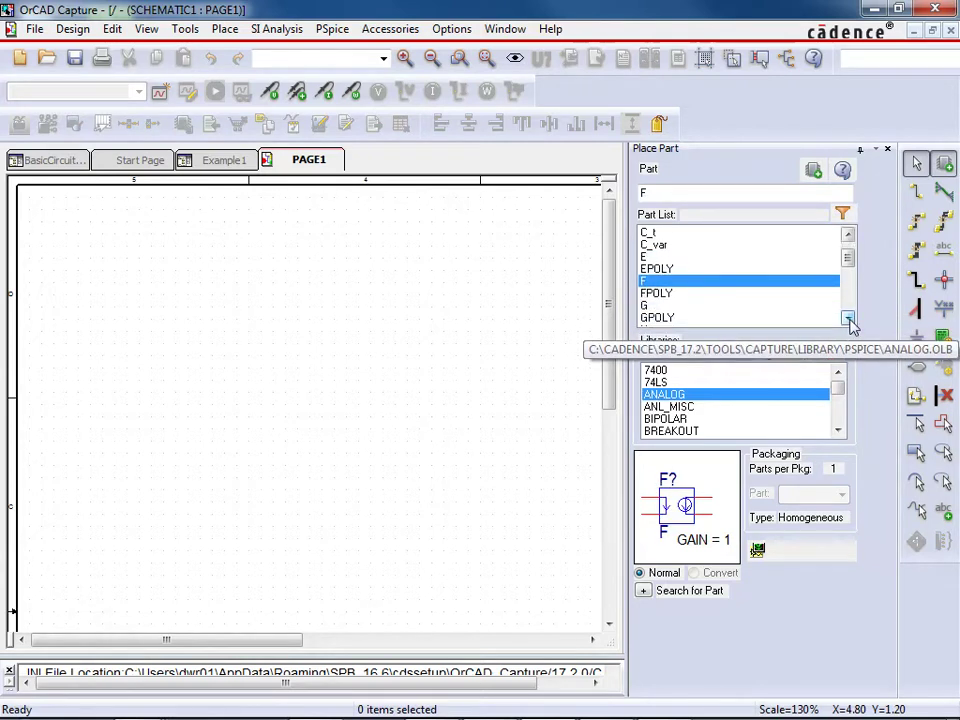
click(848, 318)
click(848, 318)
click(848, 318)
click(848, 318)
click(848, 318)
click(848, 318)
click(848, 318)
click(848, 318)
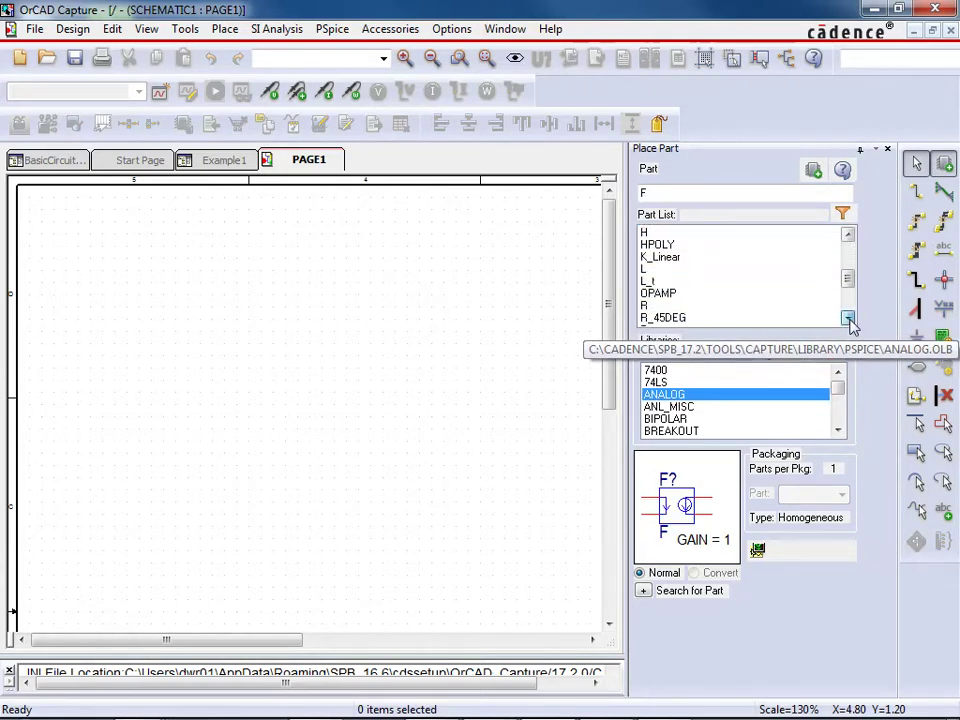
click(700, 271)
click(648, 308)
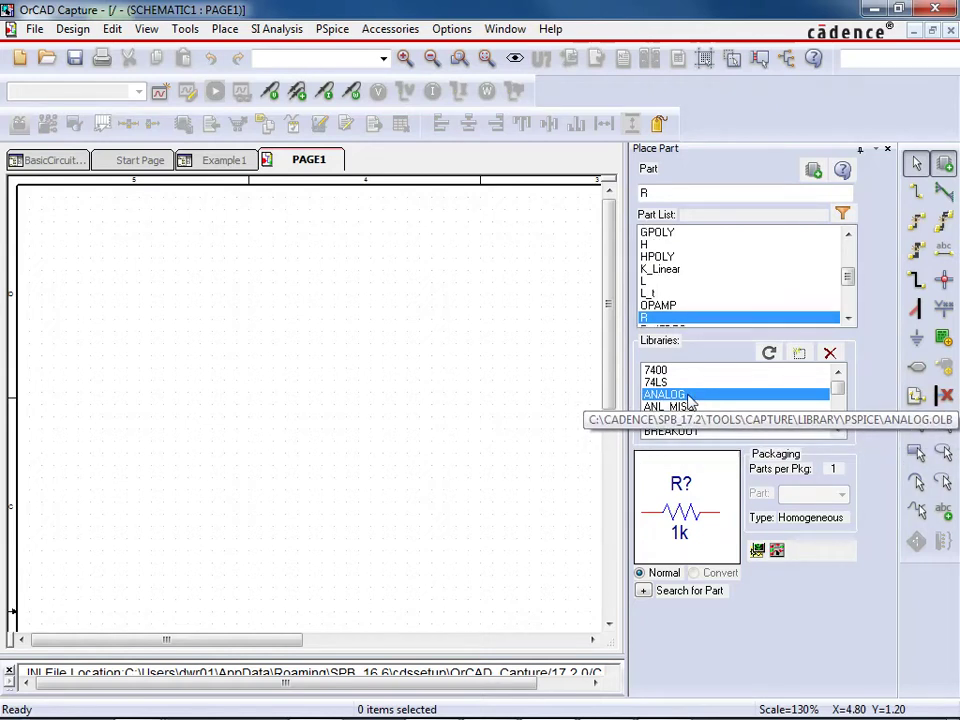
Remove ANALOG from the library list and open the Add Library file browser
click(830, 354)
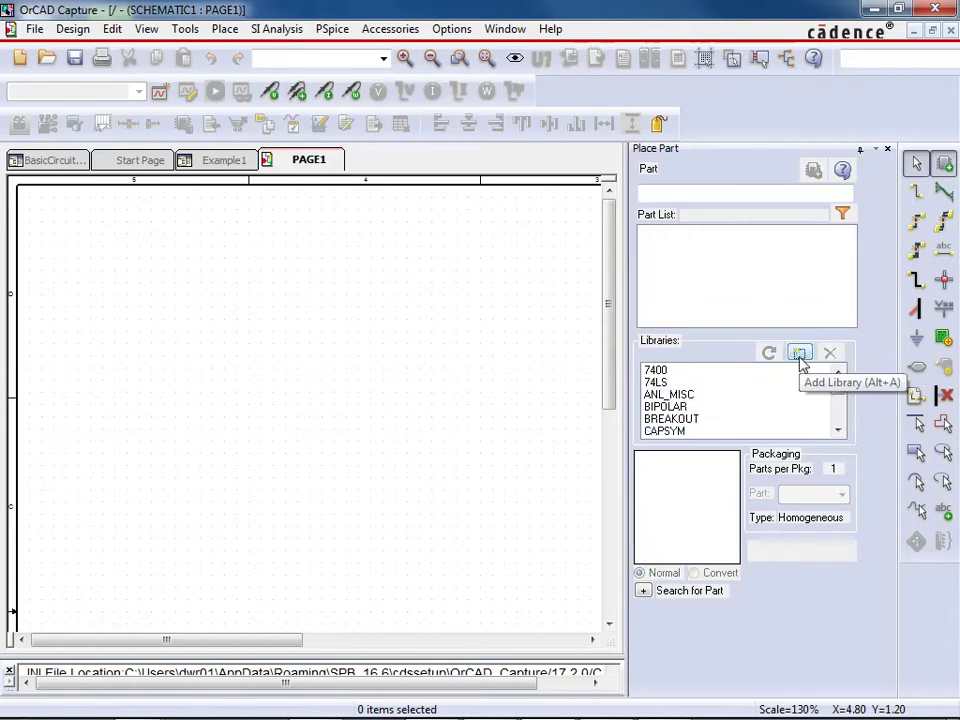
click(797, 355)
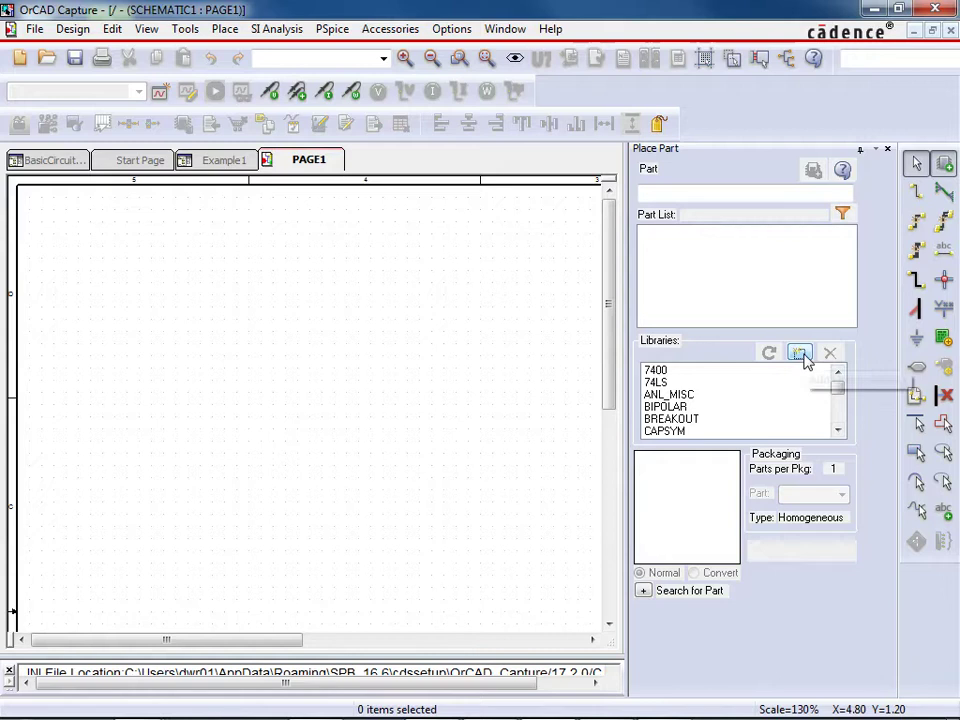
click(800, 355)
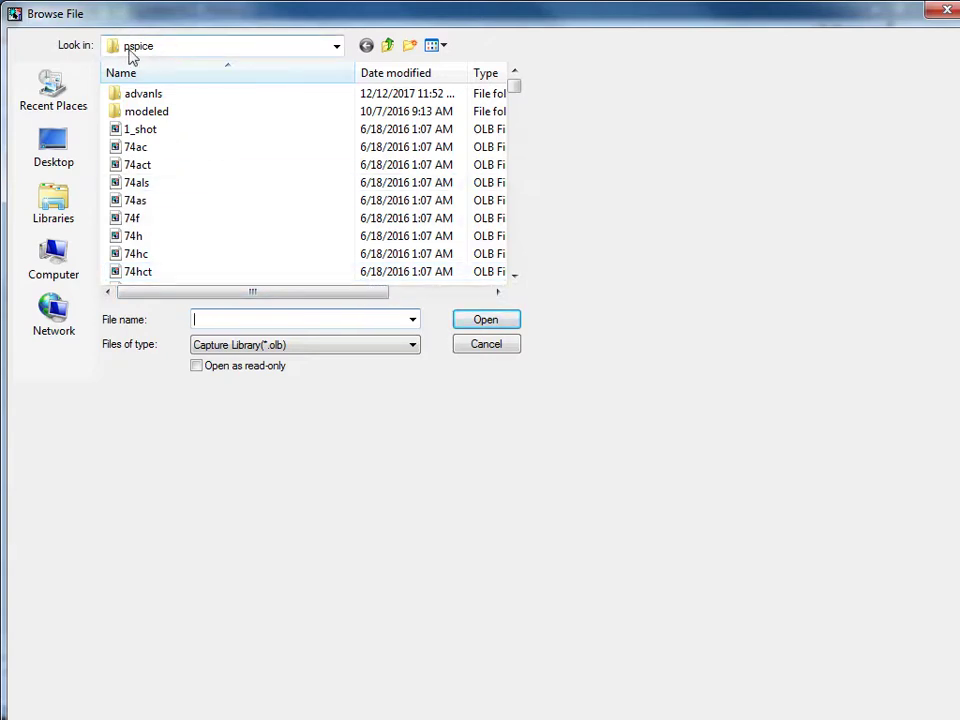
Browse the pspice library folder files and select analog as the library file
click(219, 184)
scroll(220, 185, down, 2)
scroll(222, 187, down, 12)
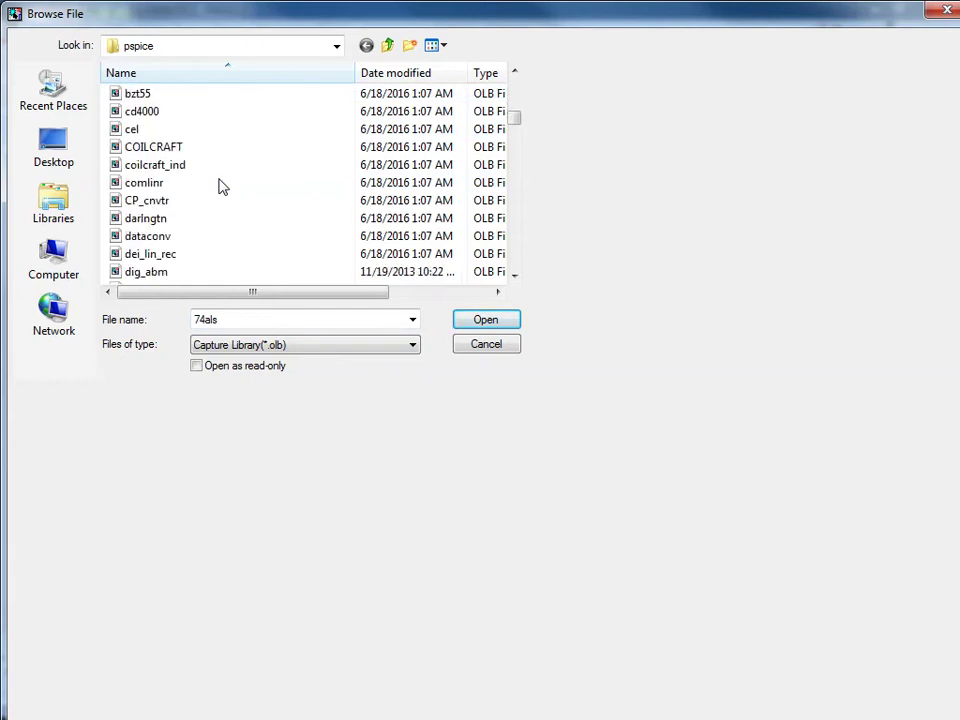
scroll(222, 187, down, 12)
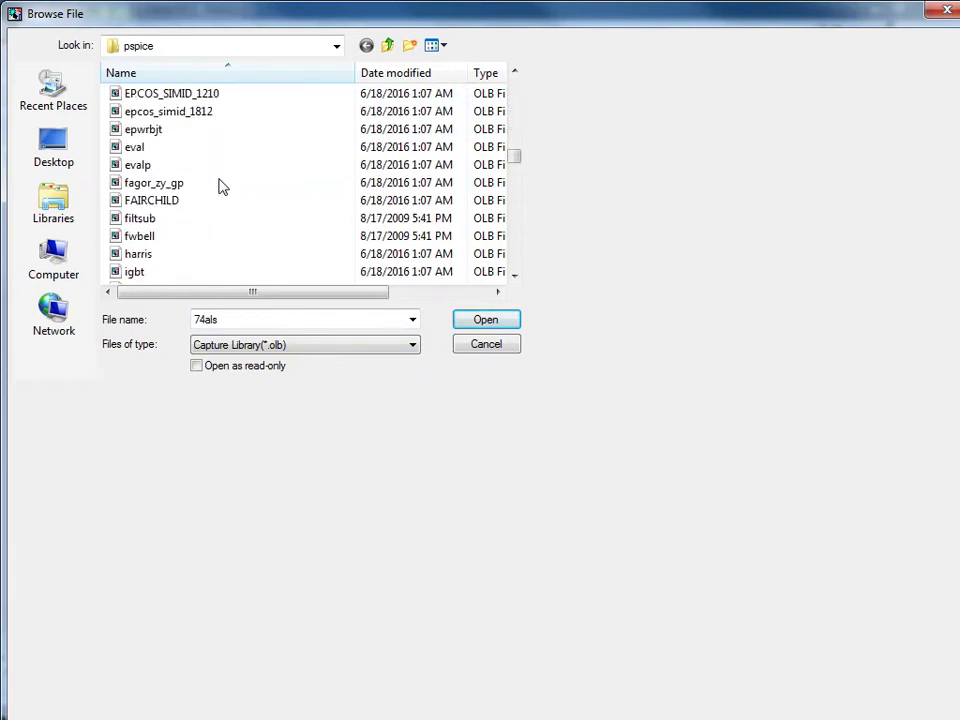
scroll(222, 187, down, 9)
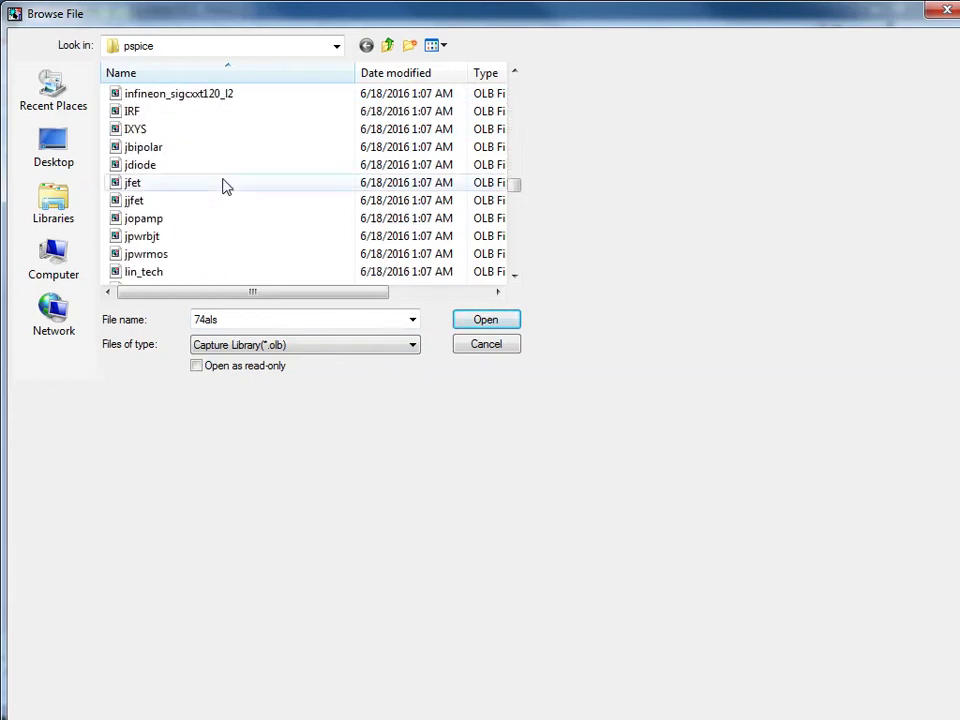
click(180, 185)
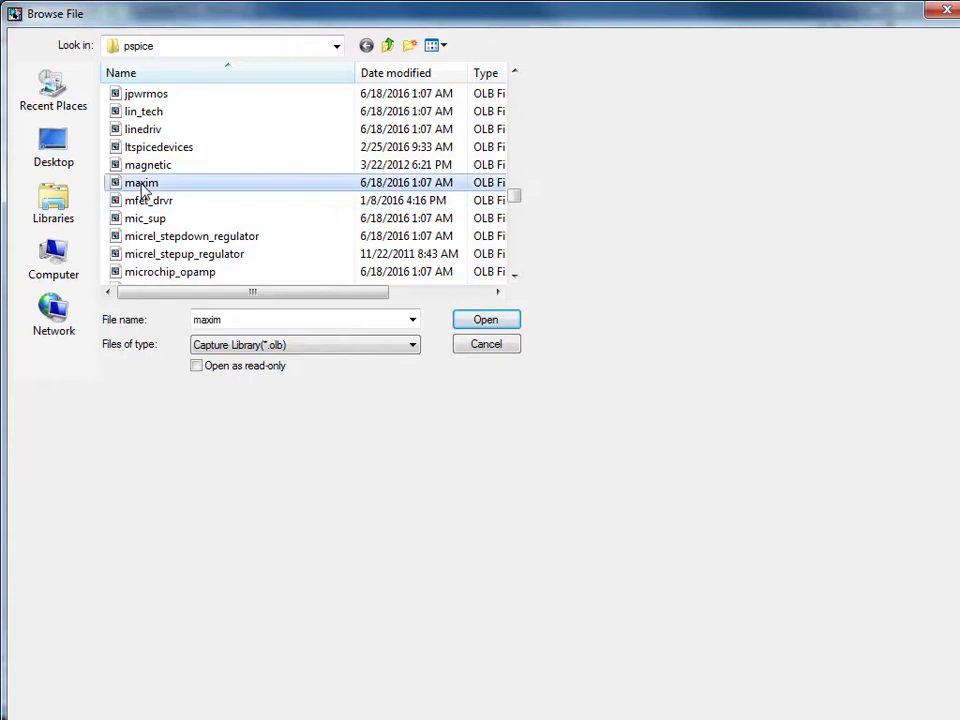
scroll(280, 213, up, 3)
scroll(280, 213, up, 11)
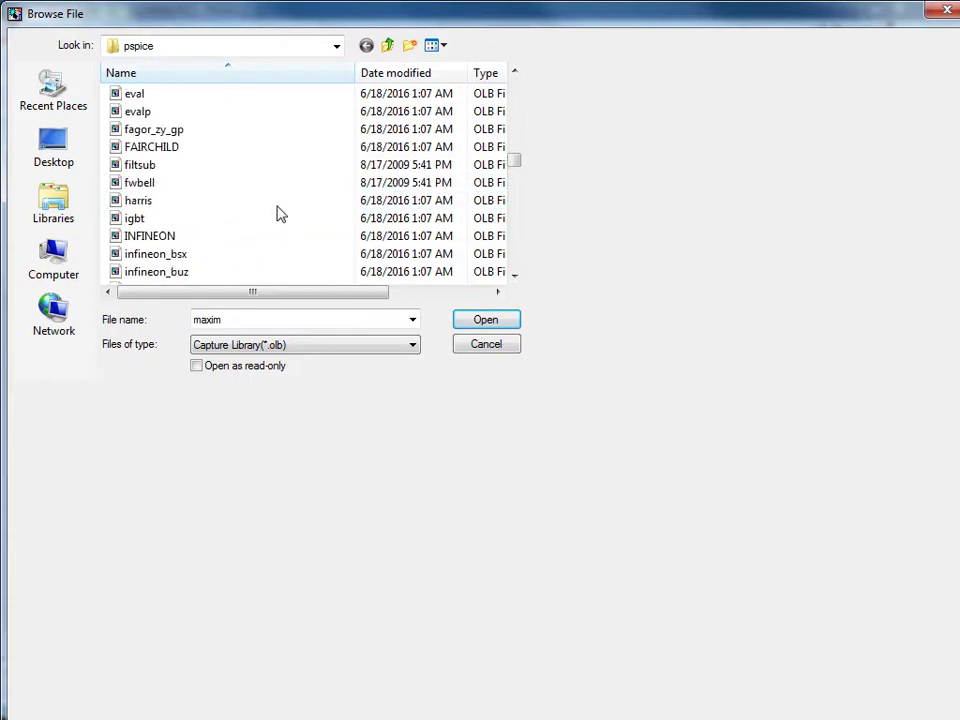
scroll(296, 213, up, 7)
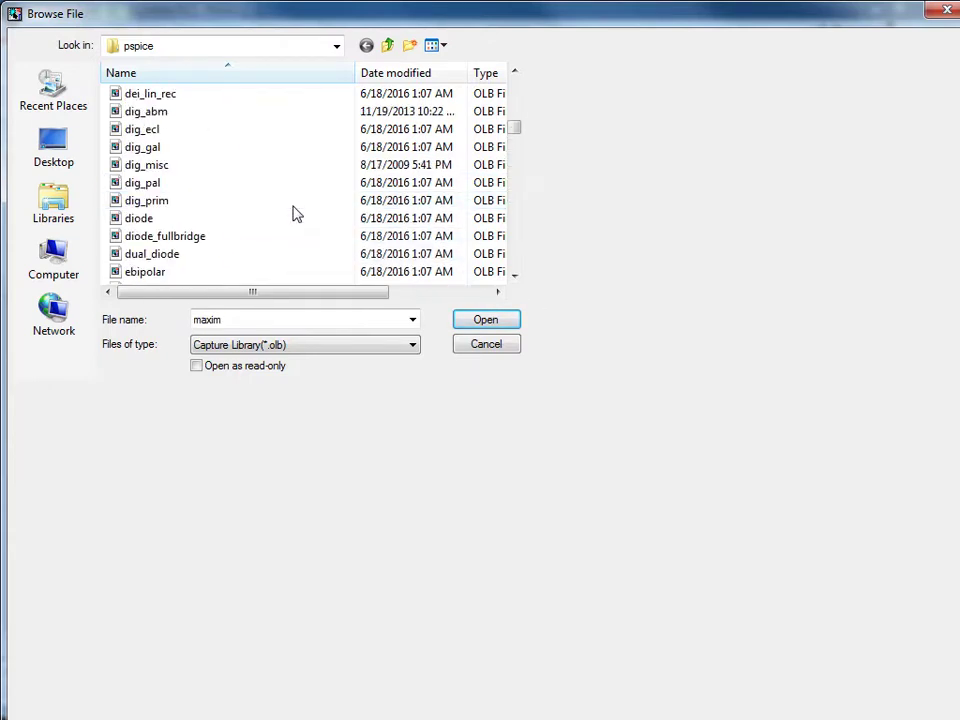
scroll(296, 213, up, 4)
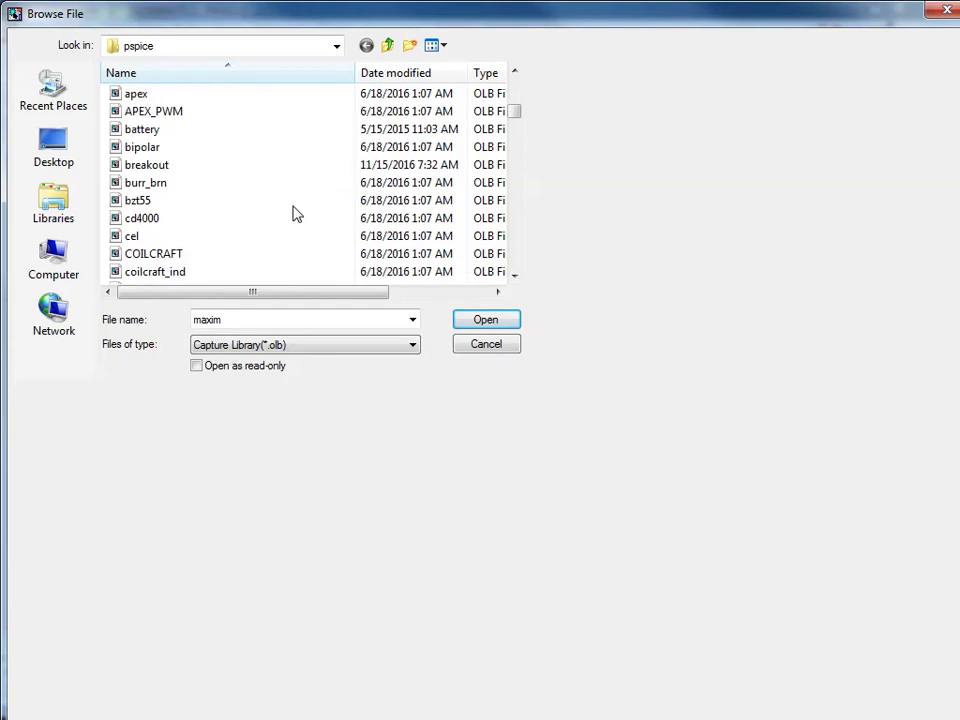
click(150, 130)
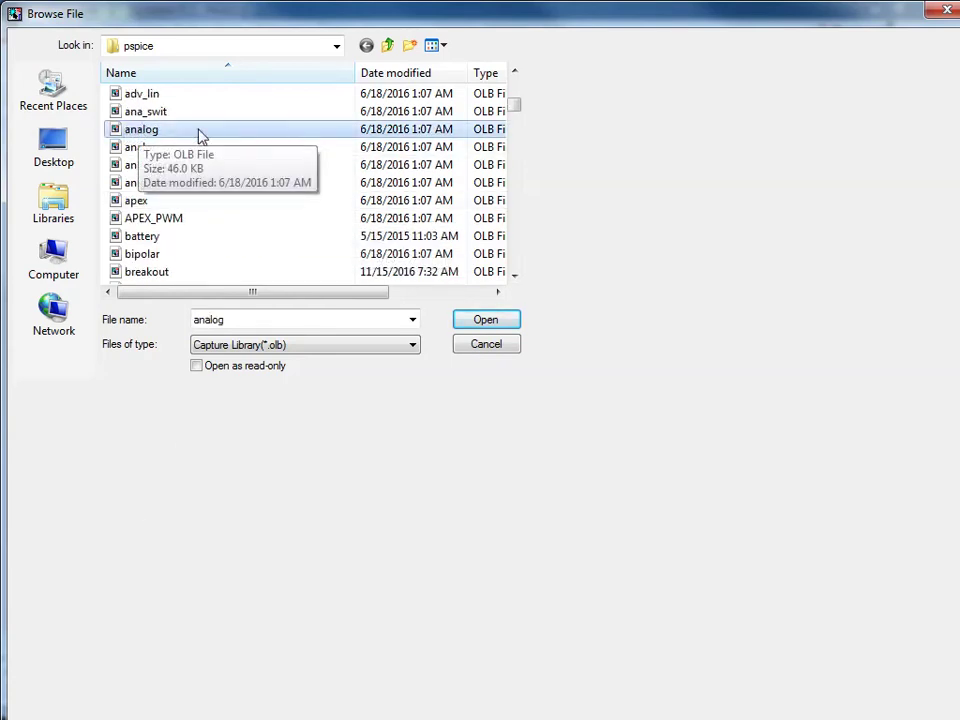
click(493, 318)
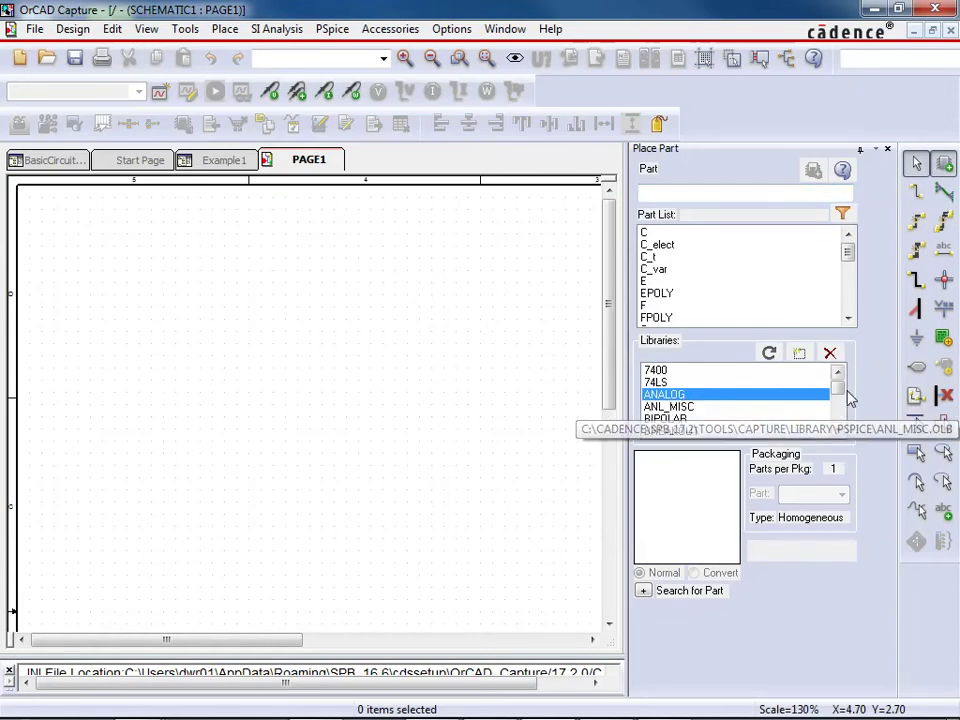
drag(844, 396, 810, 403)
click(812, 408)
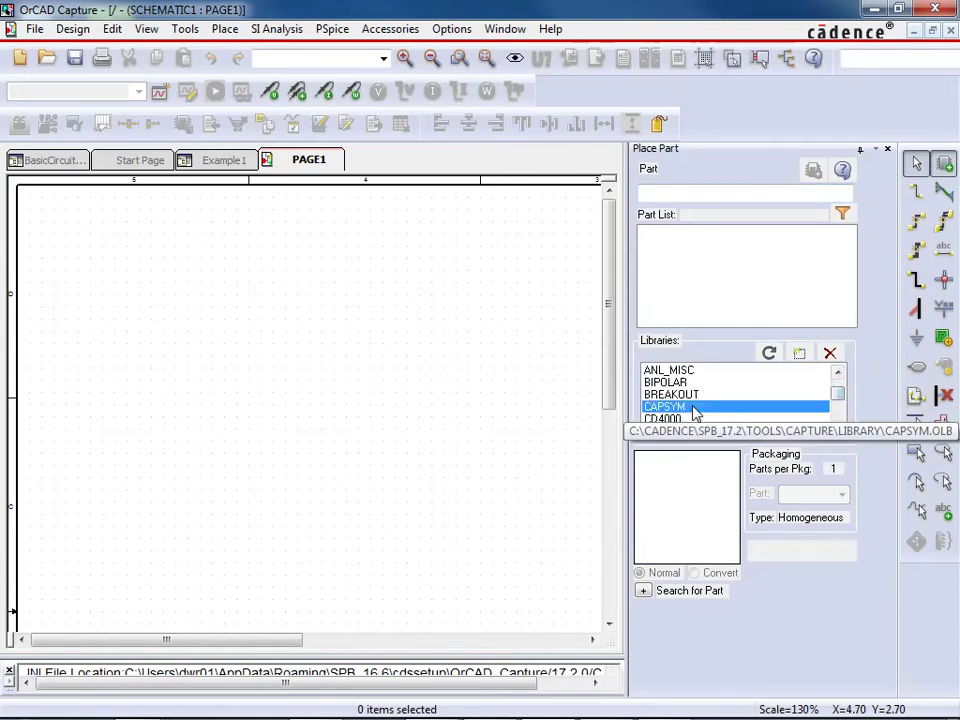
click(839, 428)
click(839, 428)
click(839, 428)
click(839, 428)
click(839, 428)
click(839, 428)
click(839, 428)
click(839, 428)
click(839, 428)
click(839, 428)
click(676, 408)
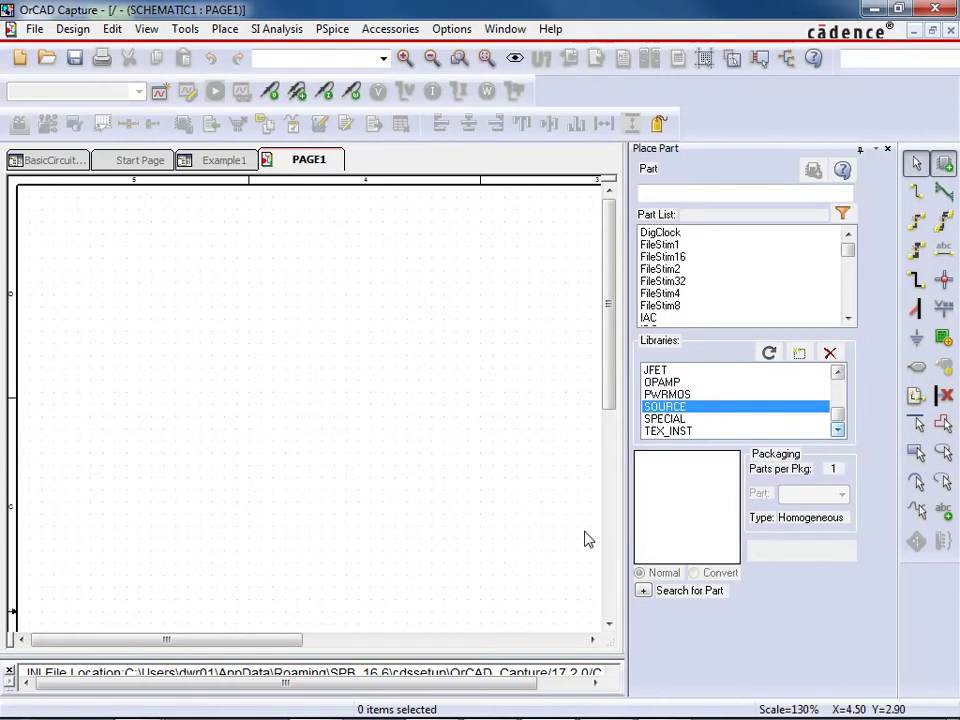
drag(840, 413, 810, 388)
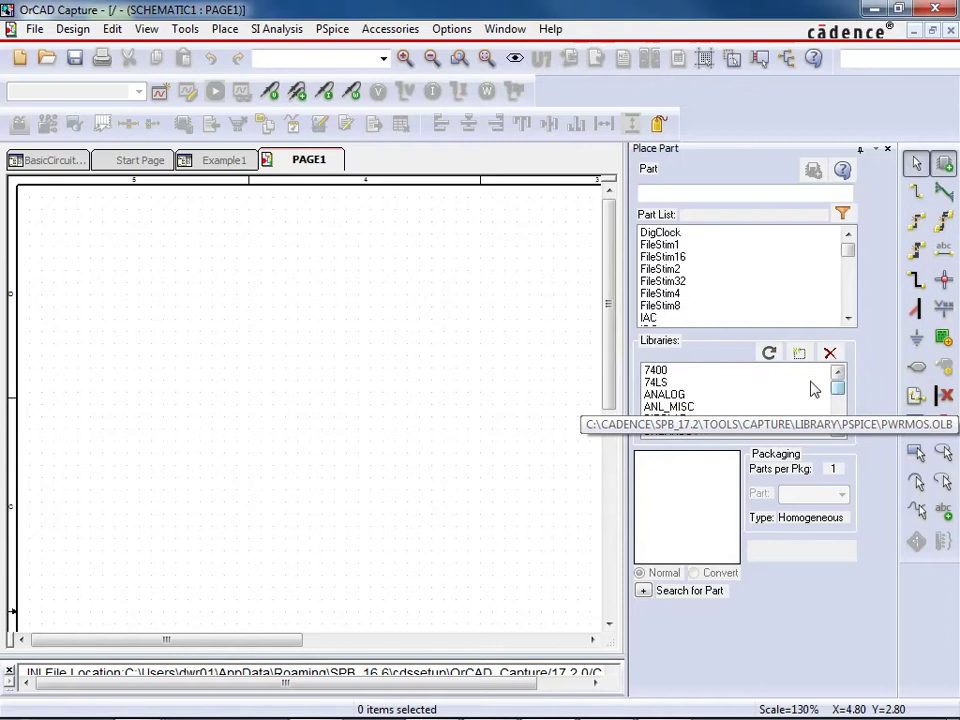
click(664, 394)
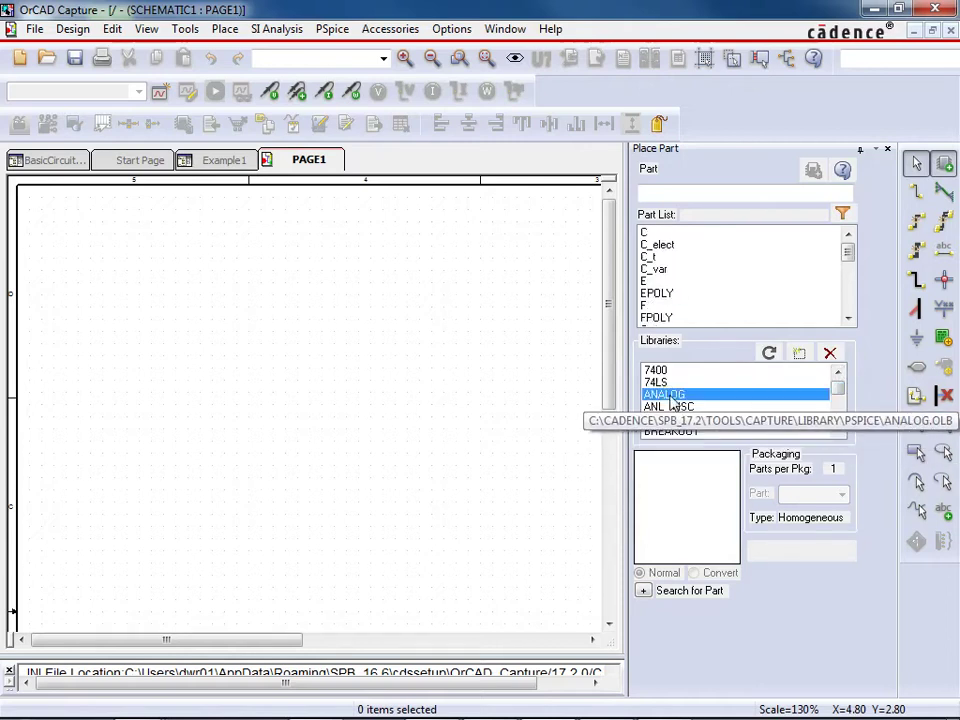
click(847, 289)
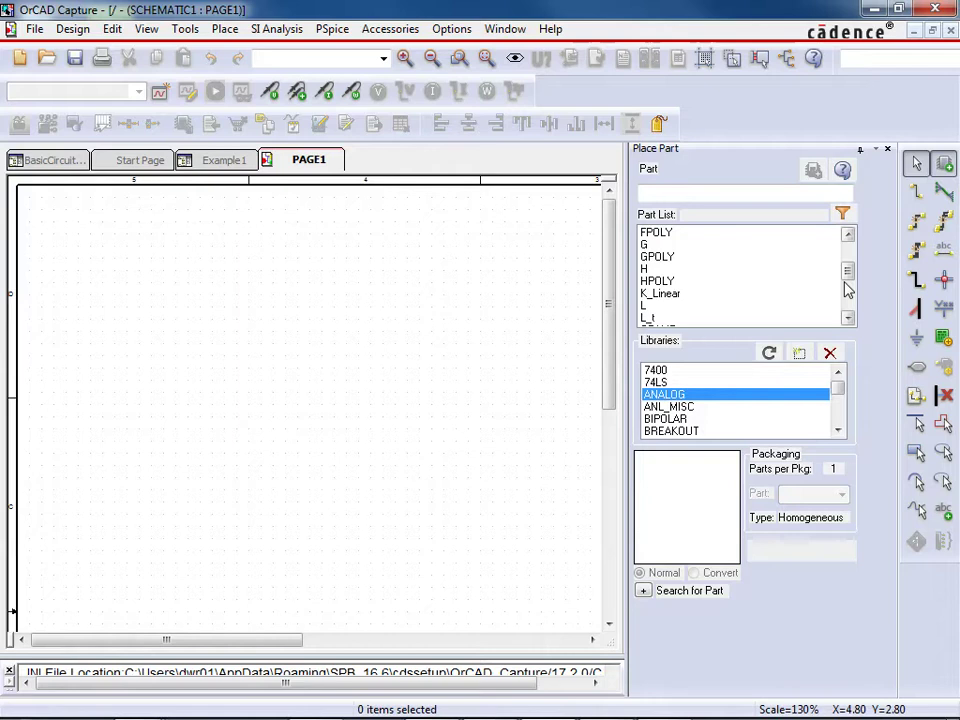
drag(849, 277, 849, 287)
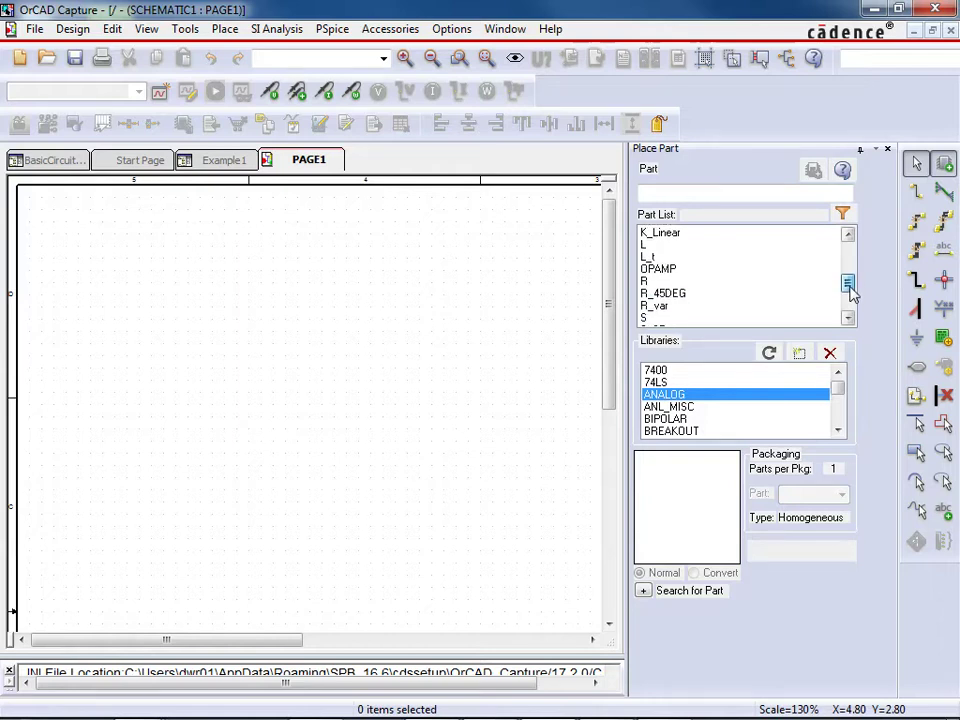
scroll(800, 280, up, 5)
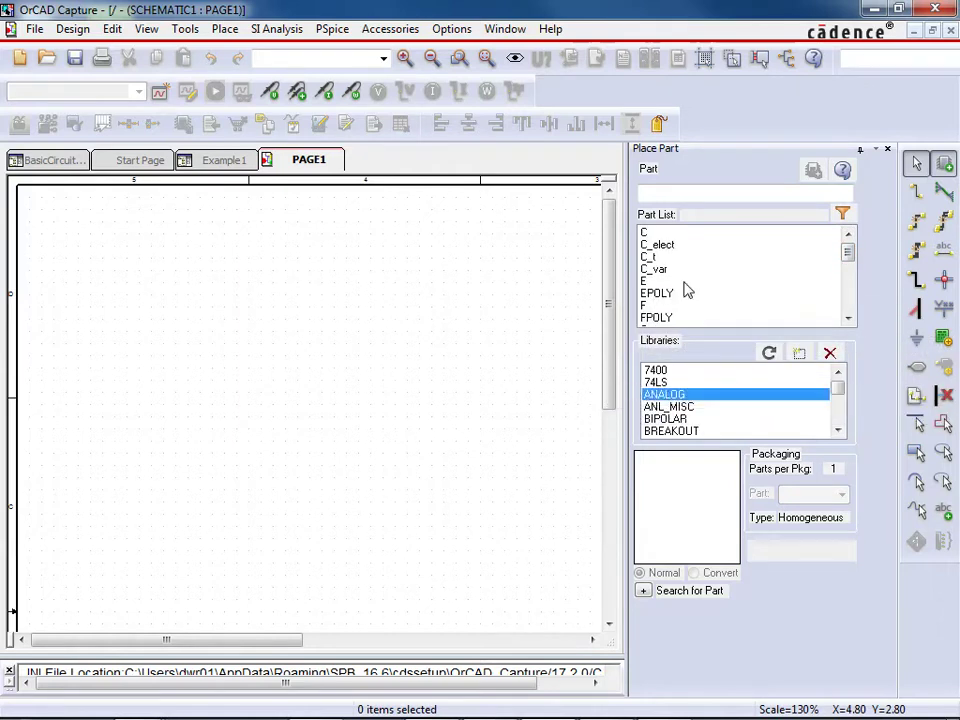
Search the Part field for R and pick the ANALOG 1k resistor for placement
drag(846, 250, 846, 279)
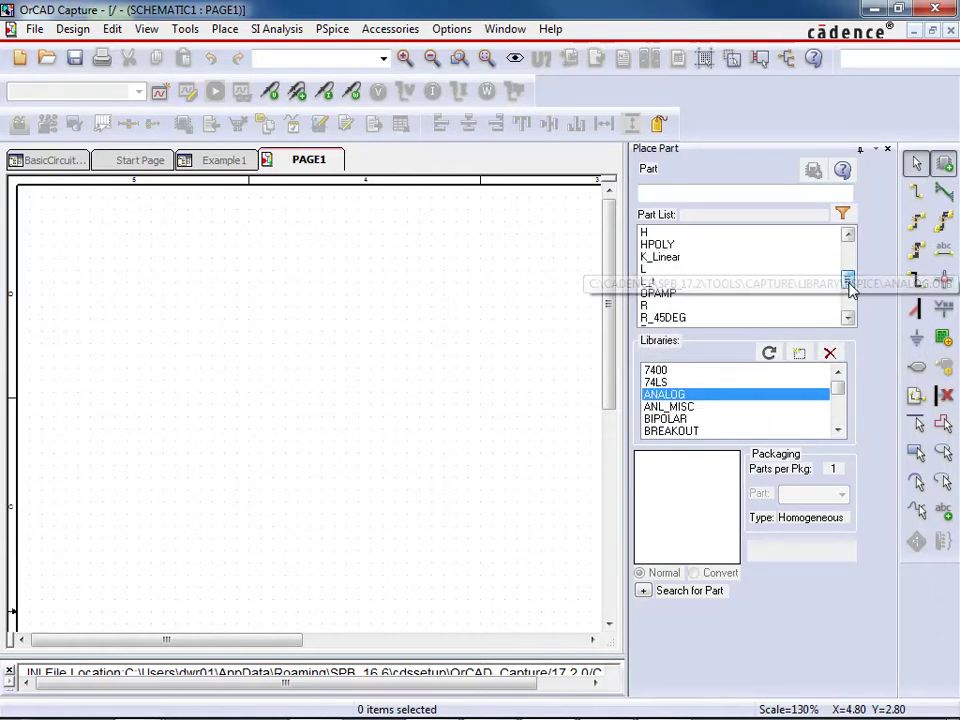
click(690, 305)
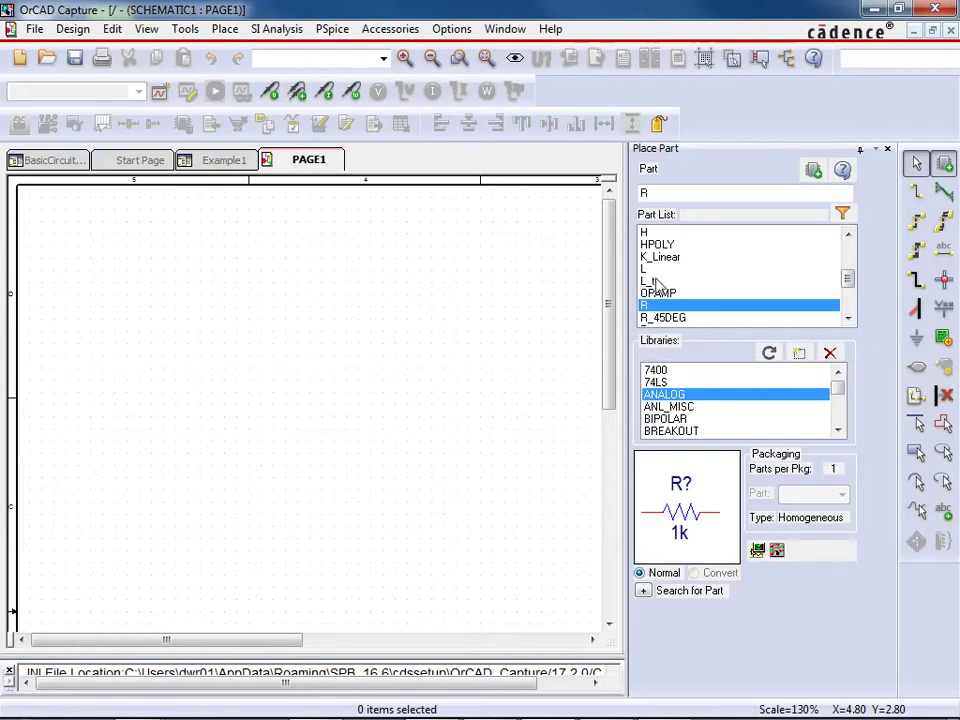
click(649, 193)
key(BackSpace)
drag(848, 279, 850, 246)
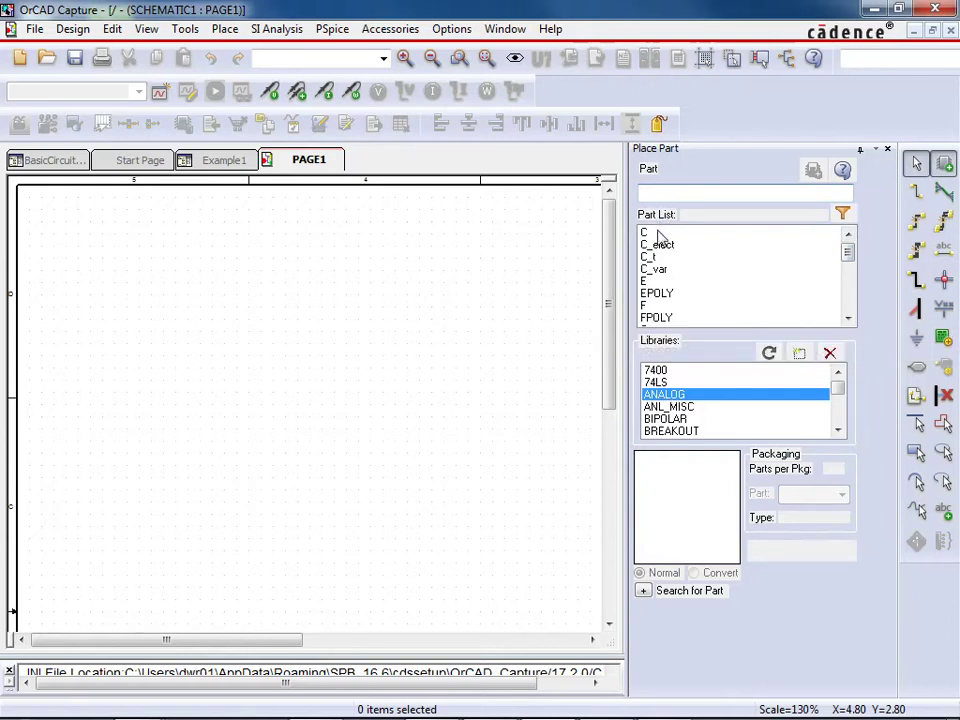
click(667, 195)
text(R)
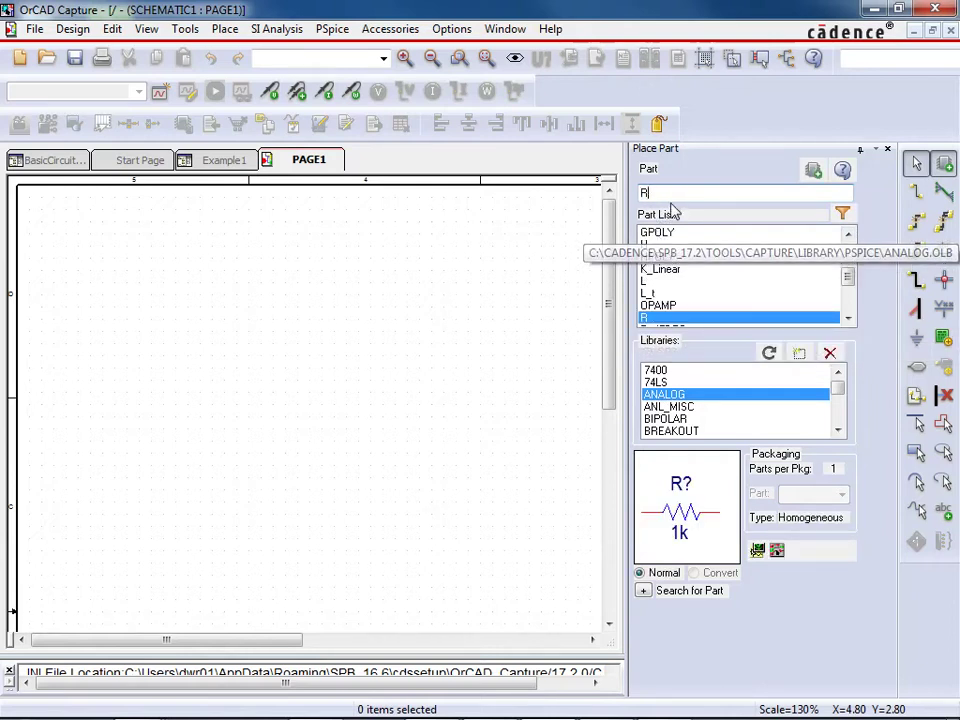
double_click(657, 318)
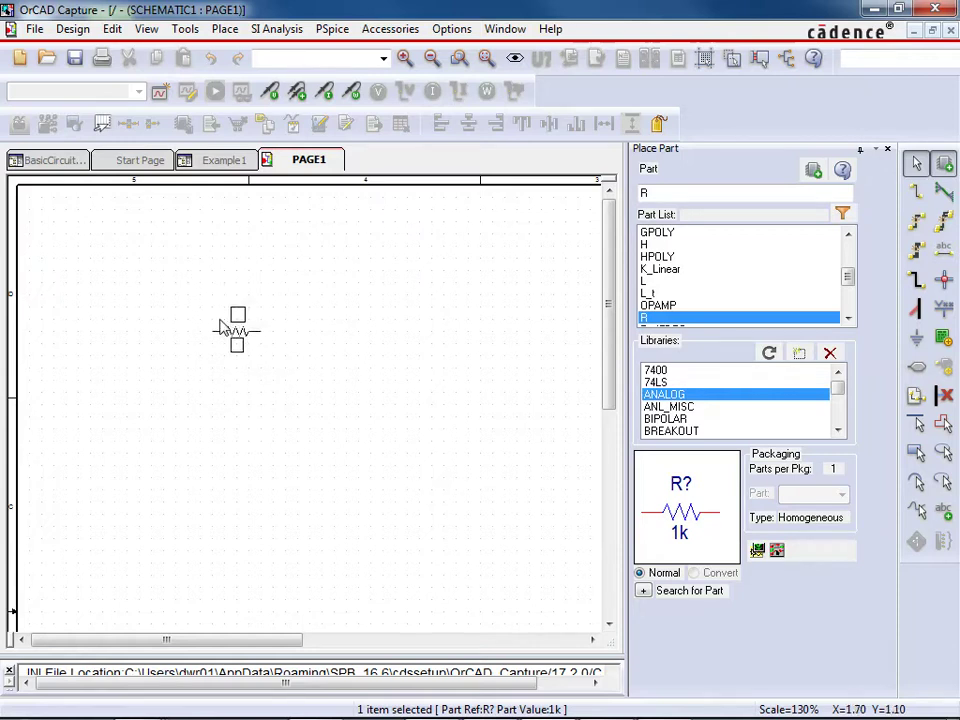
Place four 1k resistors: R1 and R2 horizontal, R3 and R4 vertical below them
key(r)
key(r)
key(r)
key(r)
key(r)
key(r)
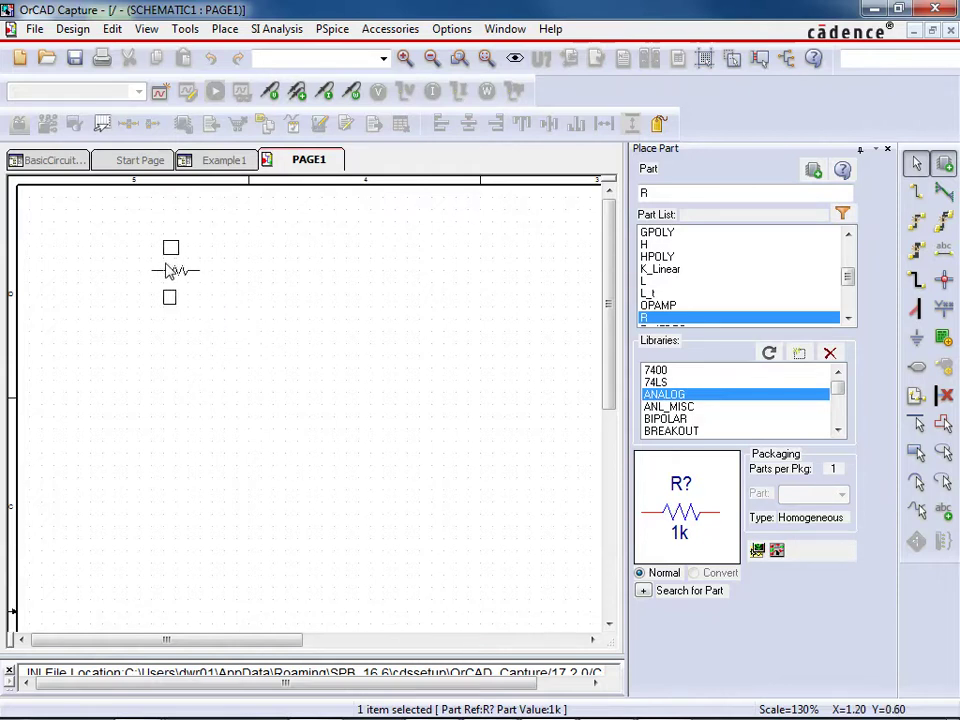
click(152, 268)
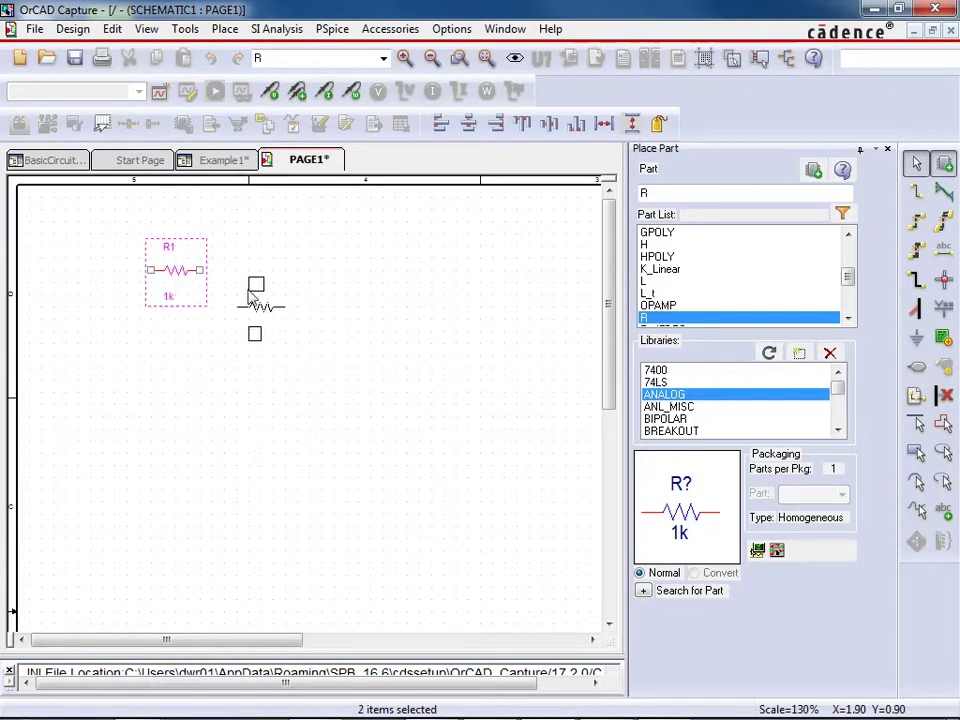
key(r)
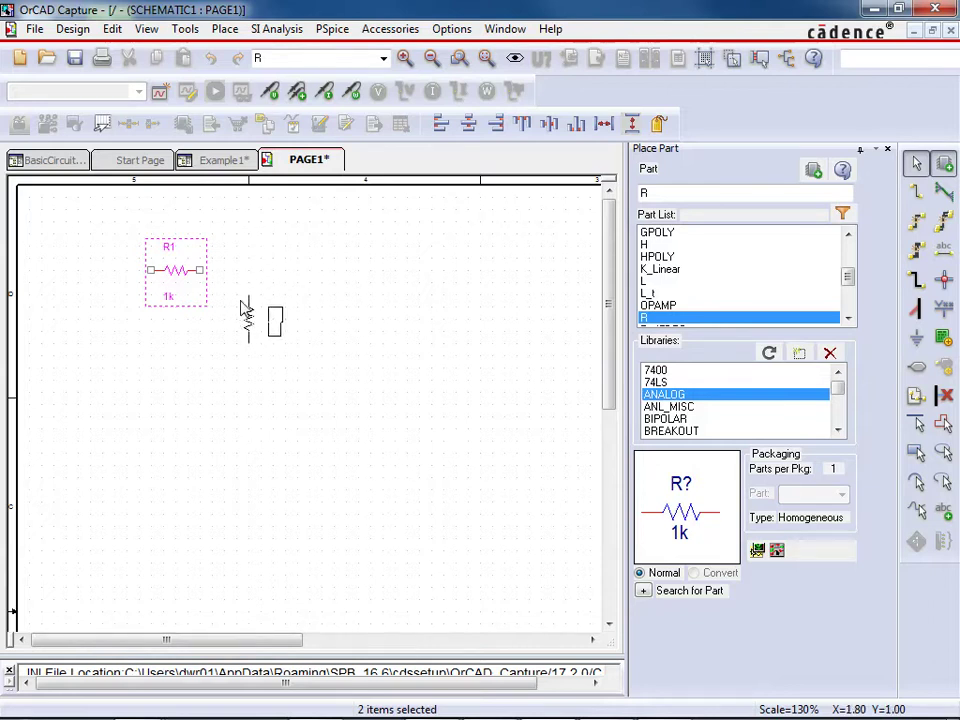
key(r)
click(258, 268)
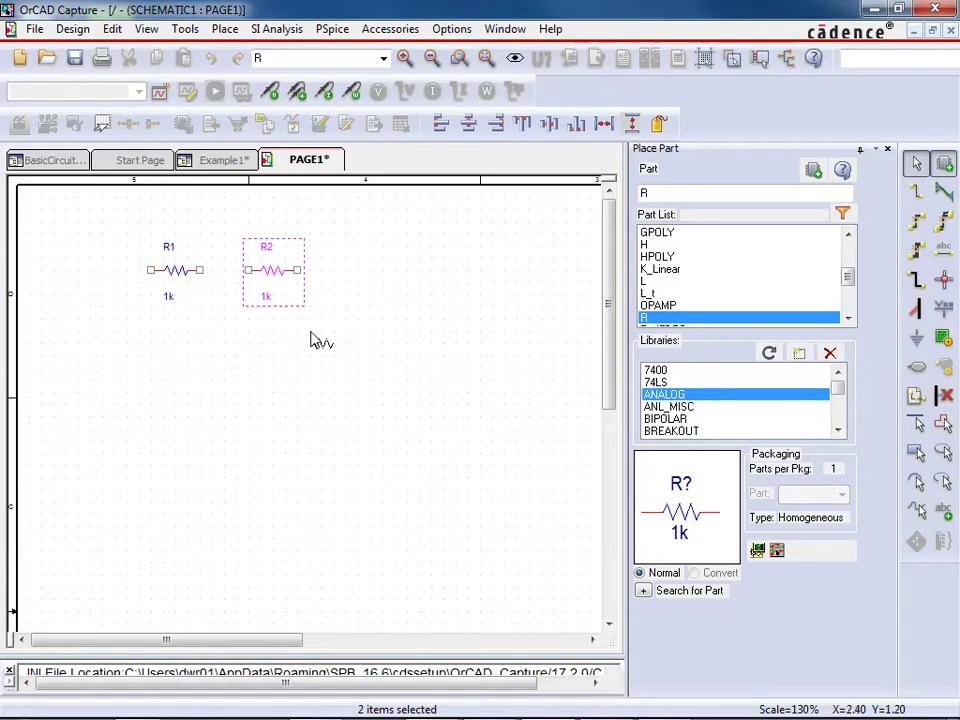
key(r)
click(218, 320)
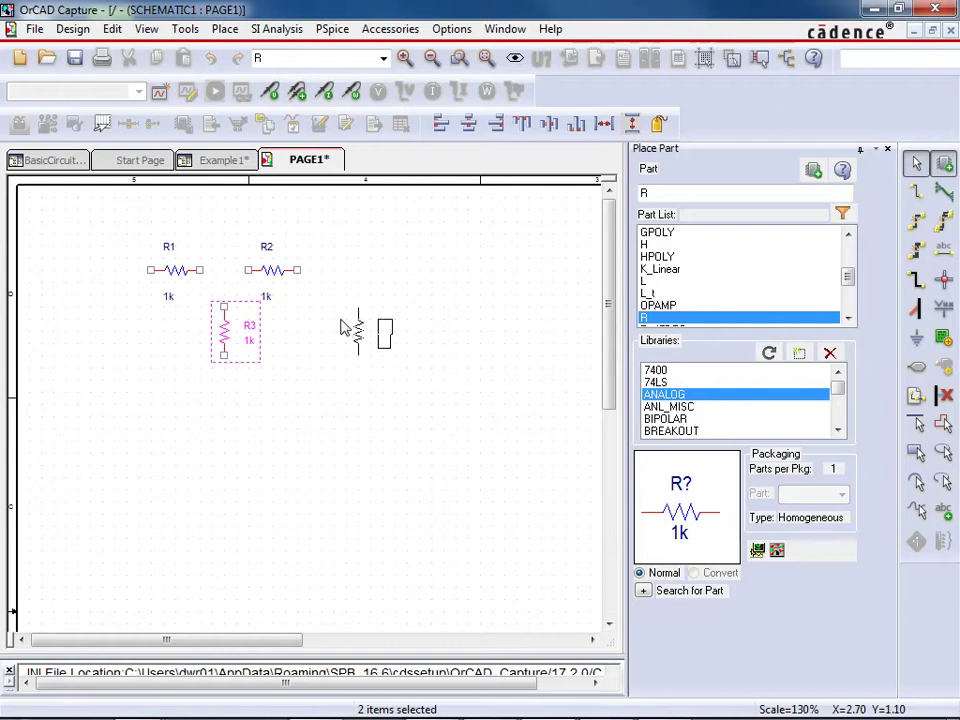
click(348, 318)
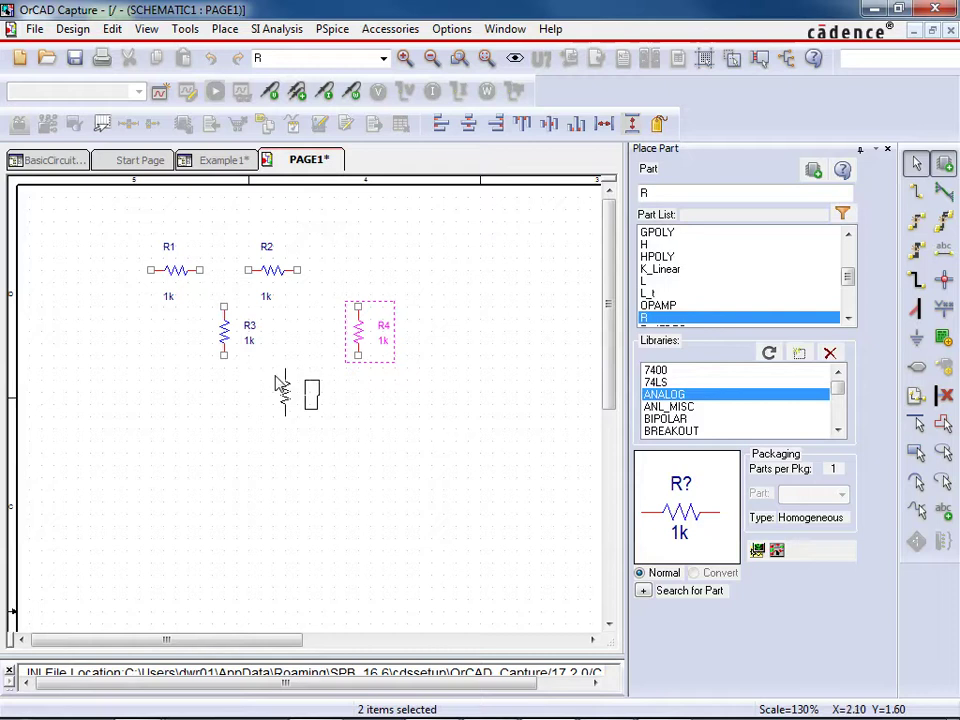
End placement and nudge R2 slightly to the right
key(Escape)
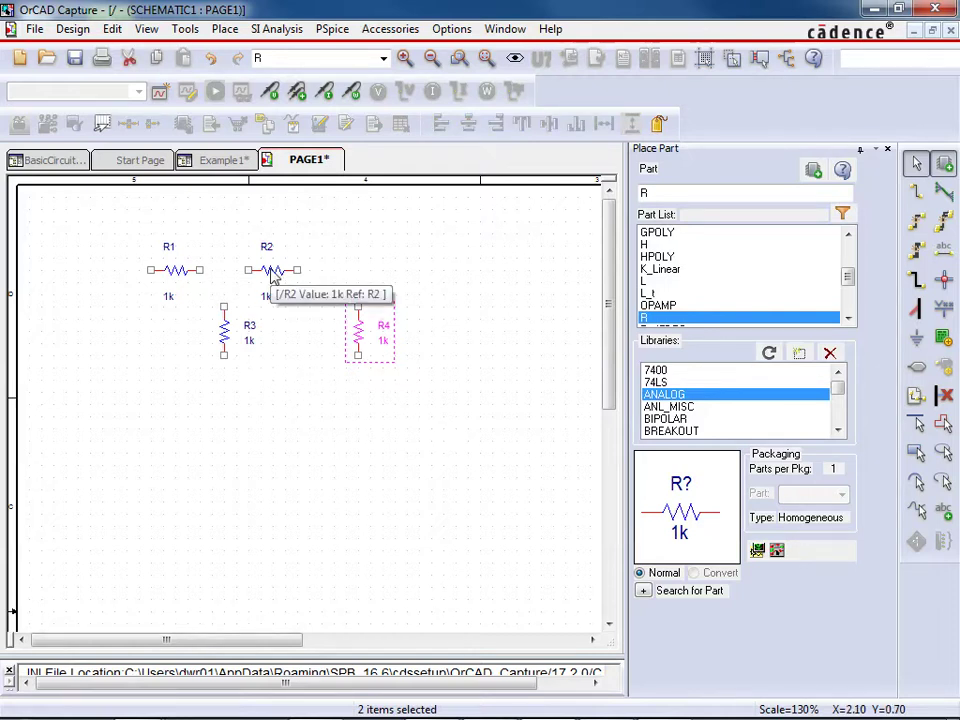
drag(272, 274, 302, 274)
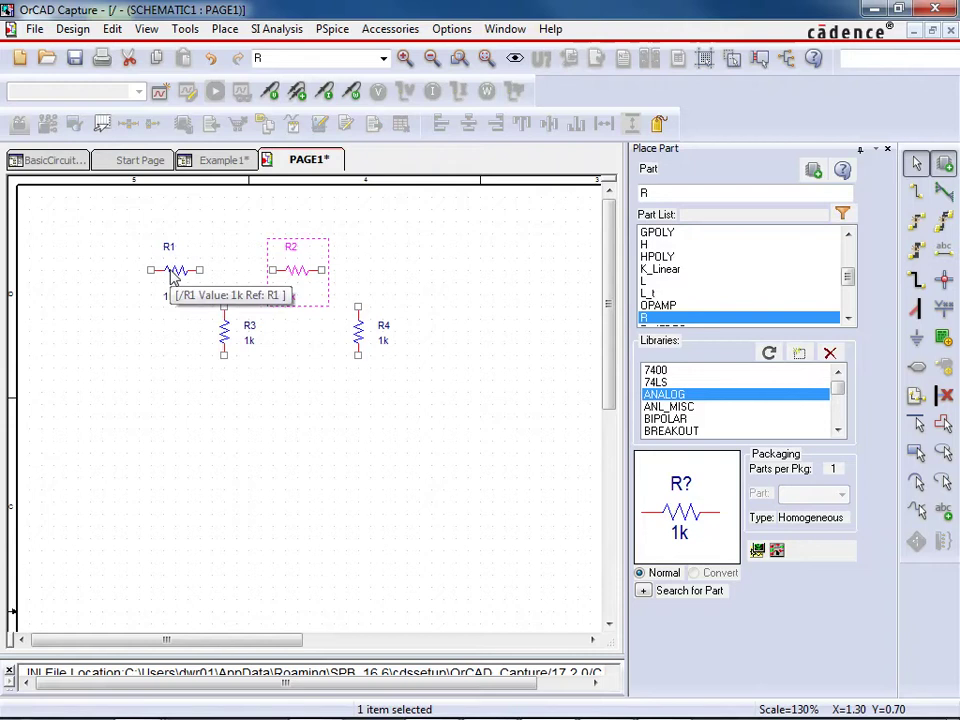
click(302, 362)
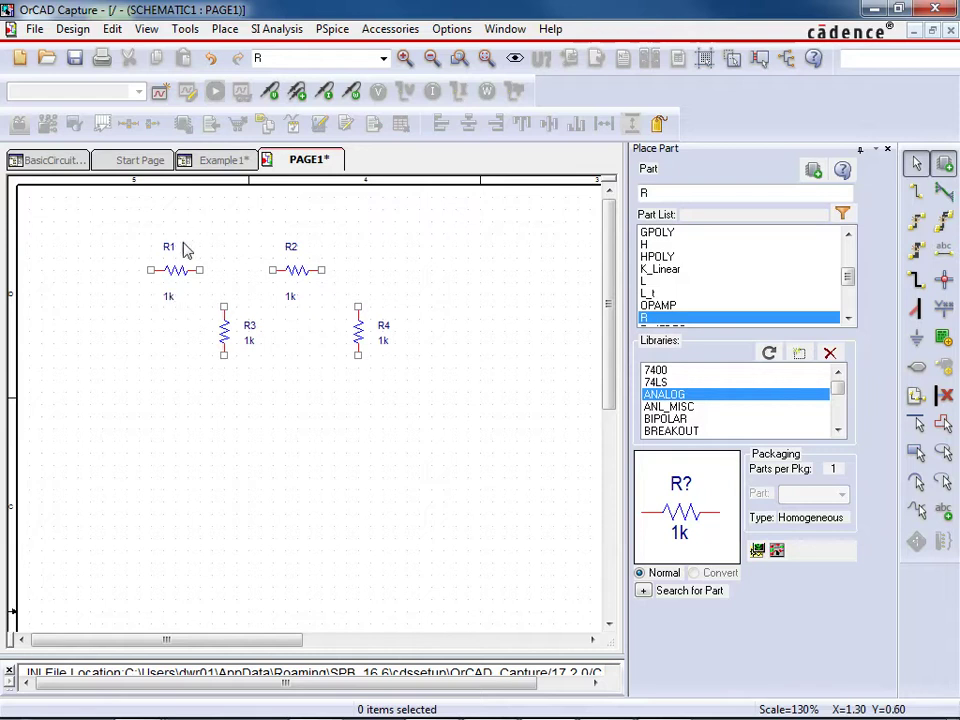
Edit the value labels to 2.2k on R2, 560 on R3 and 3.3k on R4
double_click(292, 298)
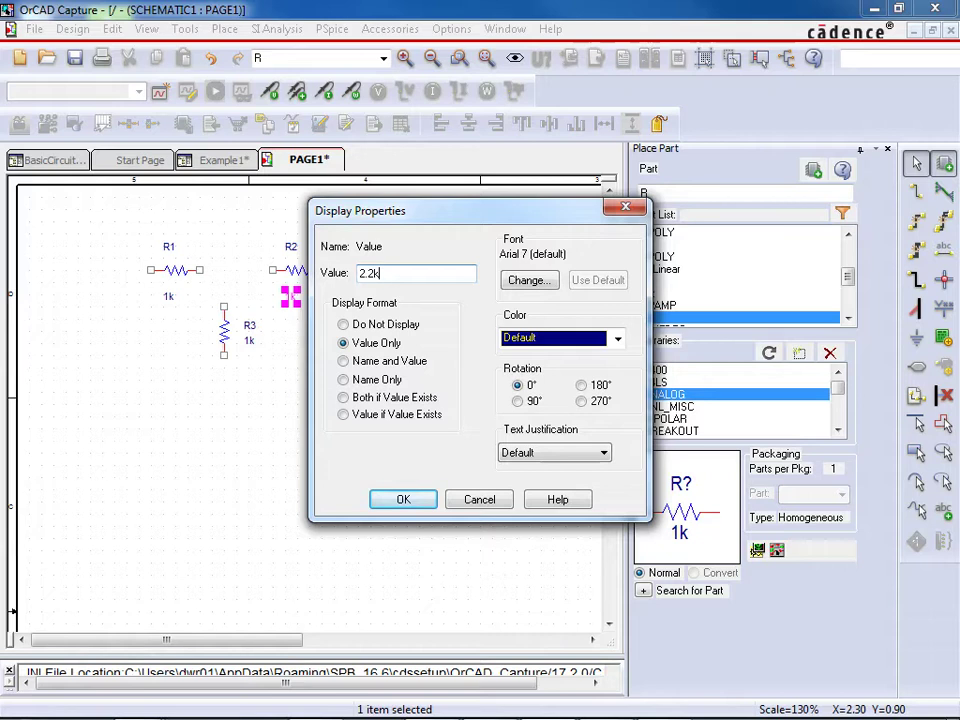
text(2.2k)
key(Return)
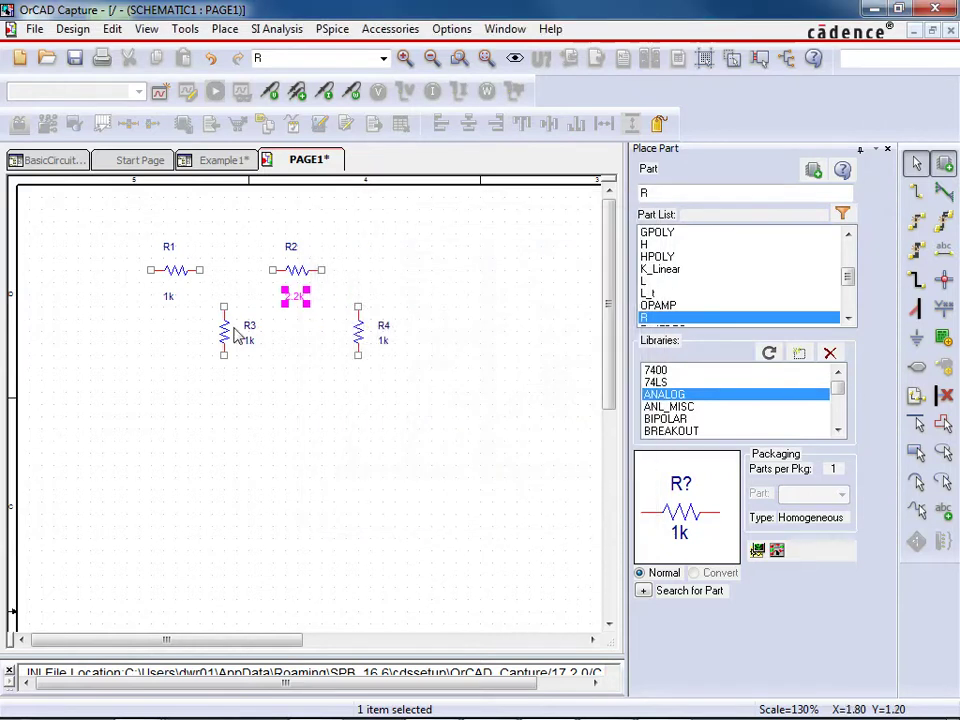
double_click(250, 341)
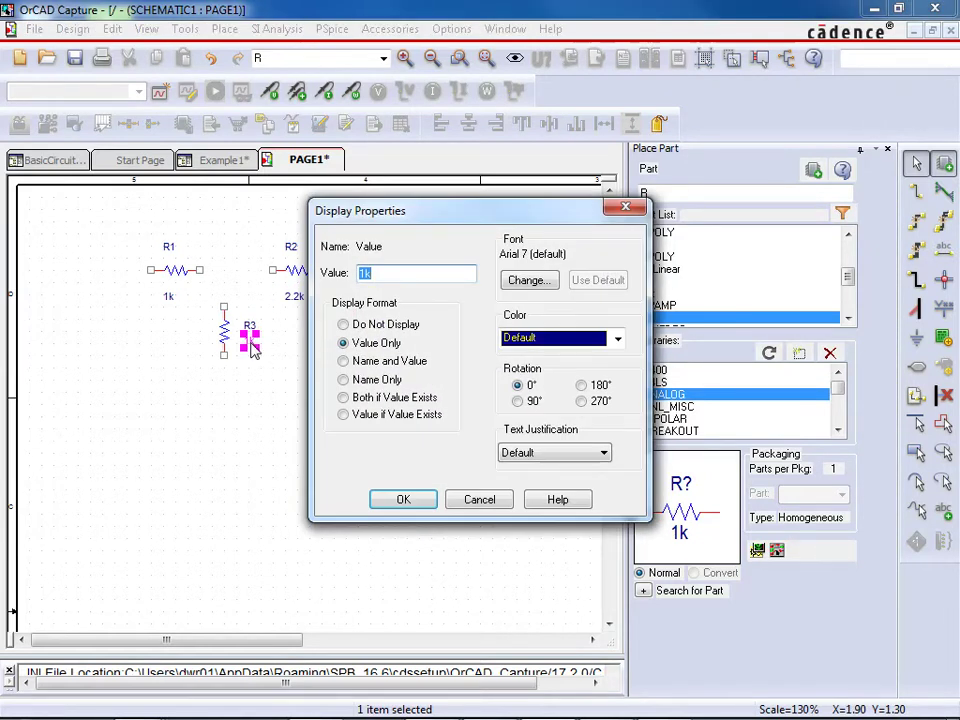
text(560)
key(Return)
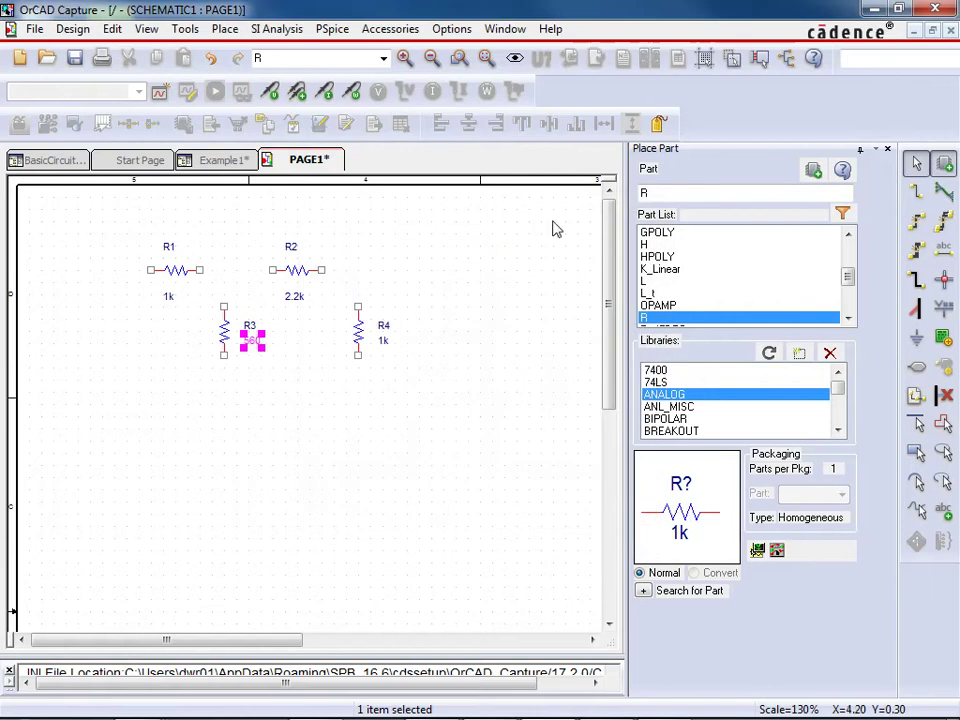
double_click(385, 342)
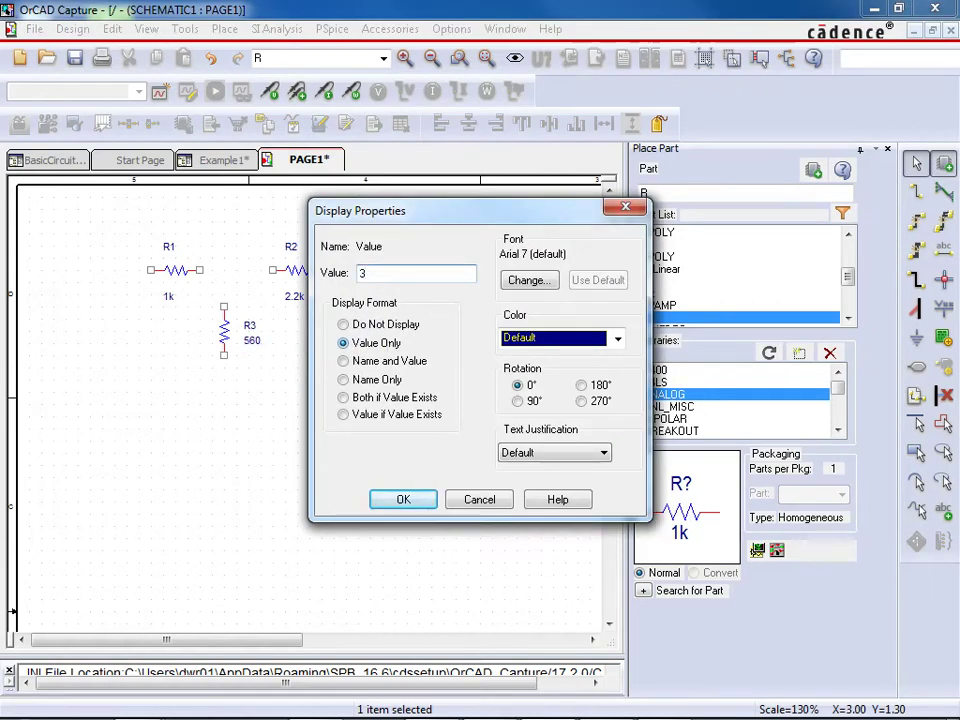
text(3.3k)
key(Return)
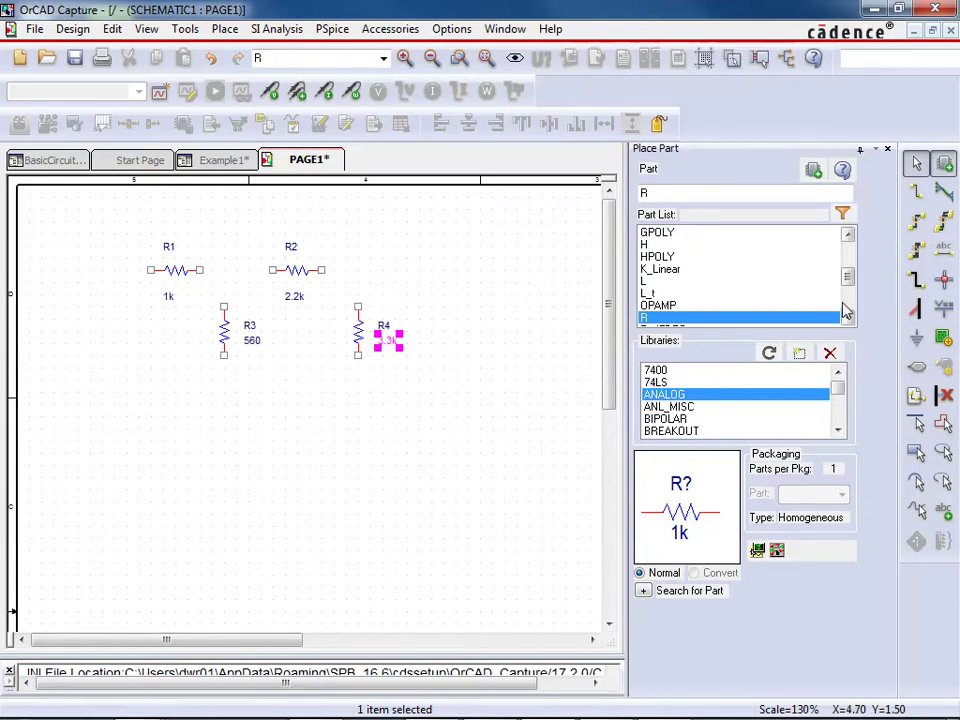
Pick the VDC source from the SOURCE library, ready to place as V1
click(840, 407)
click(840, 422)
click(662, 408)
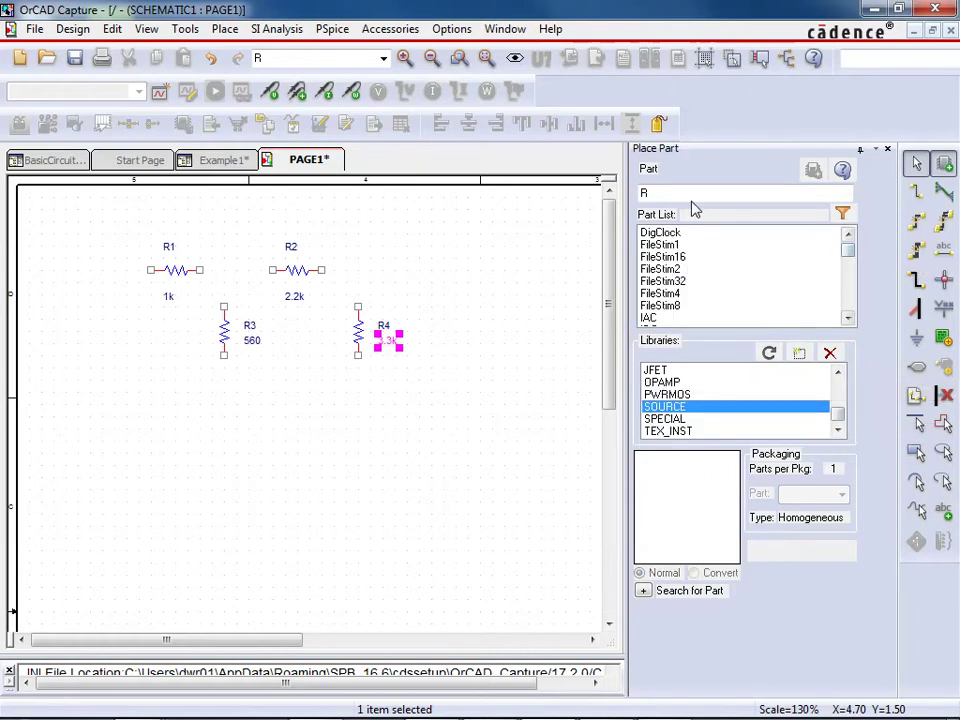
drag(688, 198, 640, 195)
text(V)
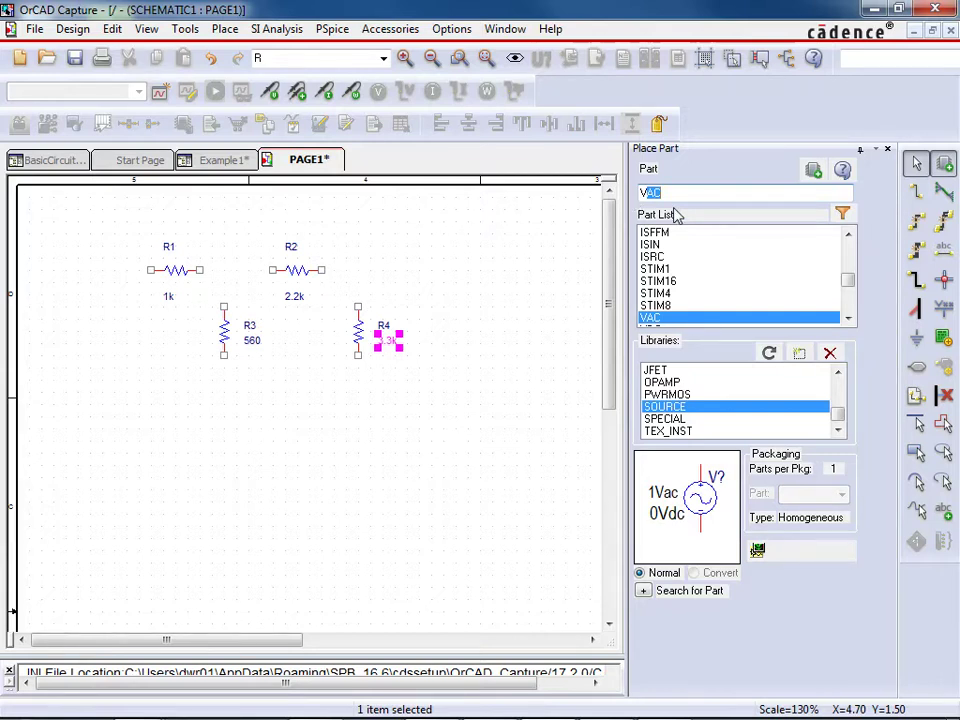
text(DC)
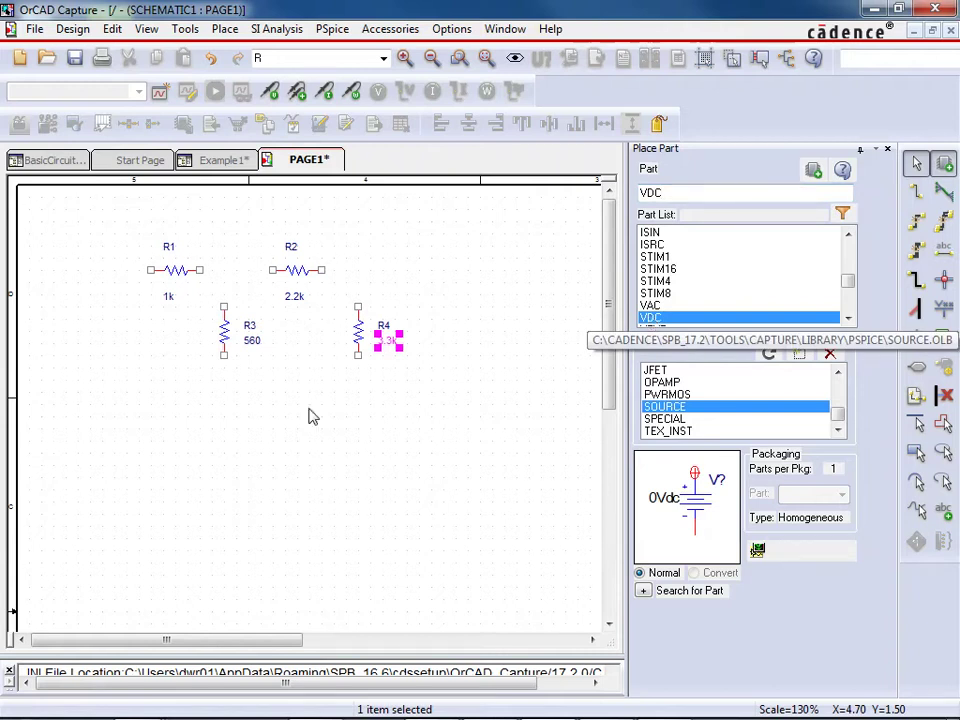
double_click(651, 318)
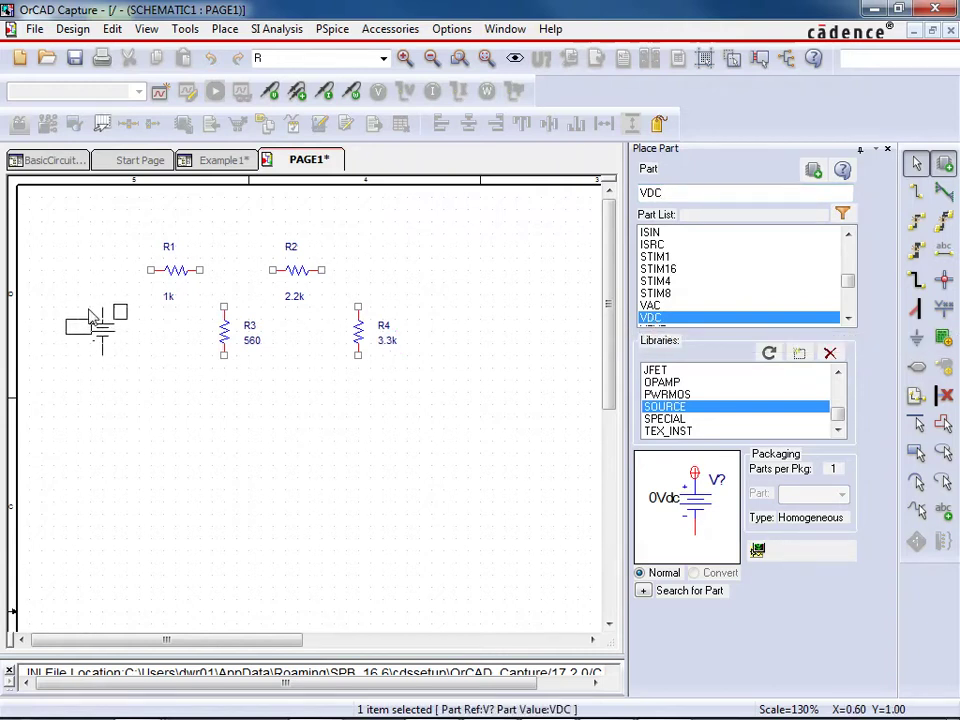
Drop V1 left of R3 and change its value from 0Vdc to 9V
click(95, 320)
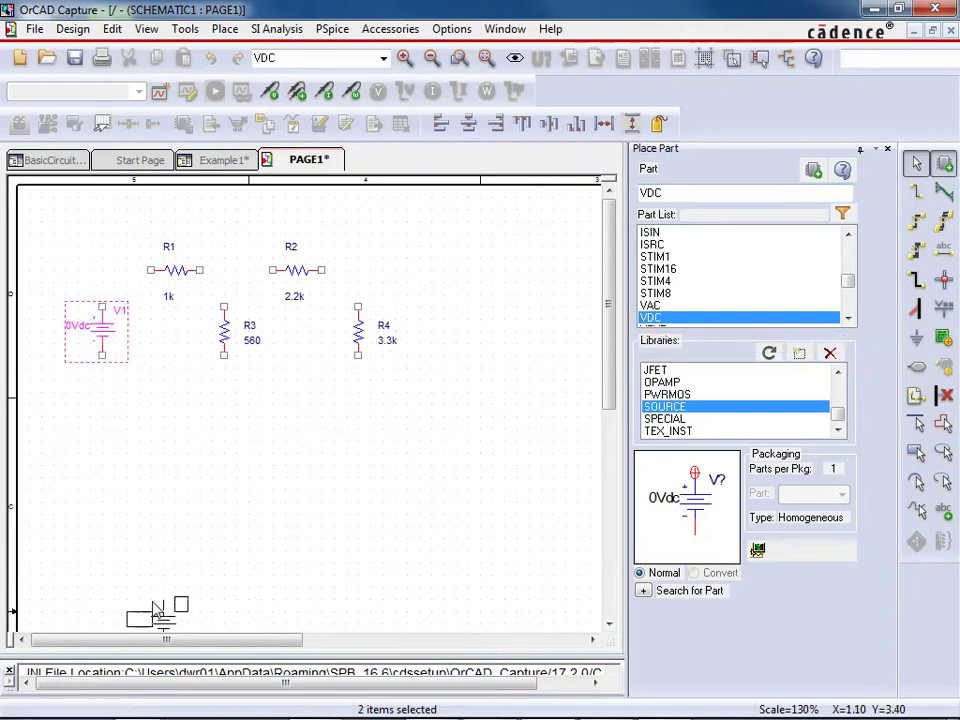
key(Escape)
double_click(77, 326)
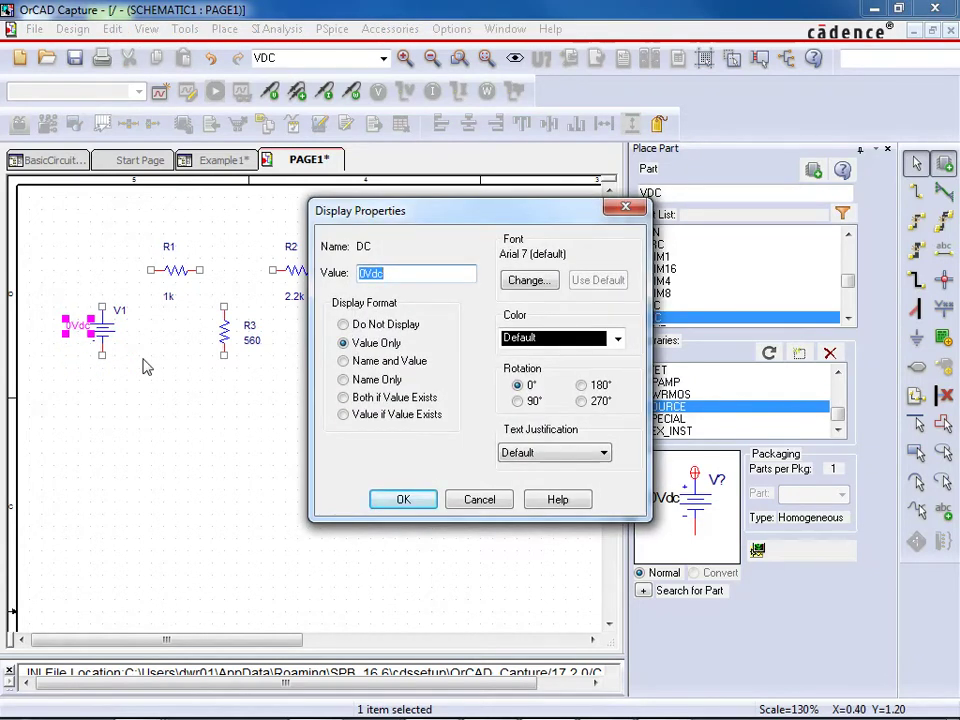
text(9v)
key(Return)
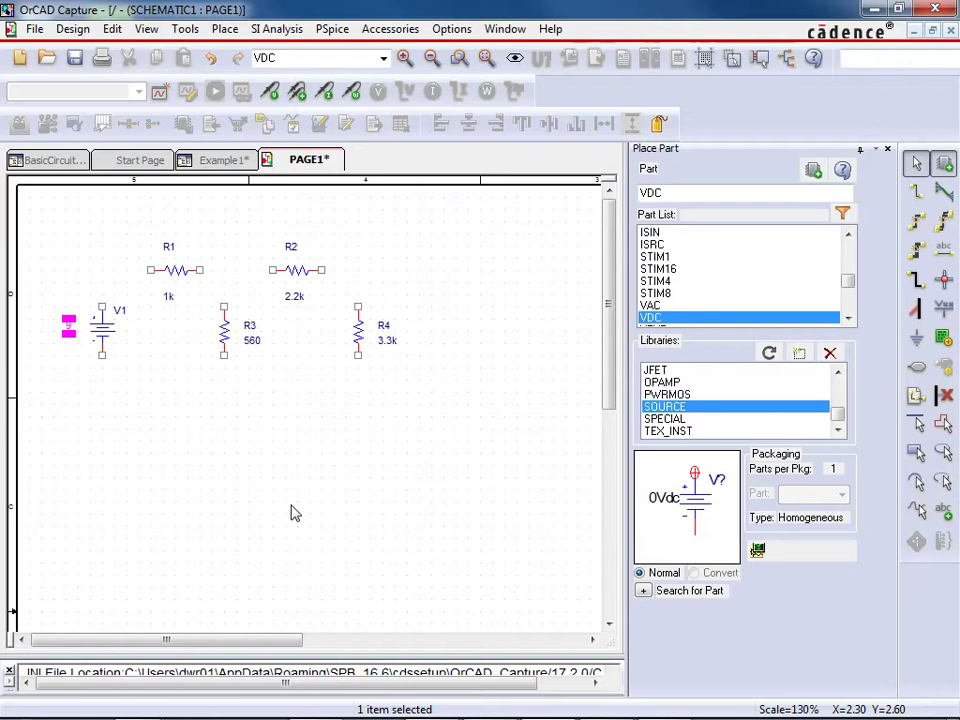
key(g)
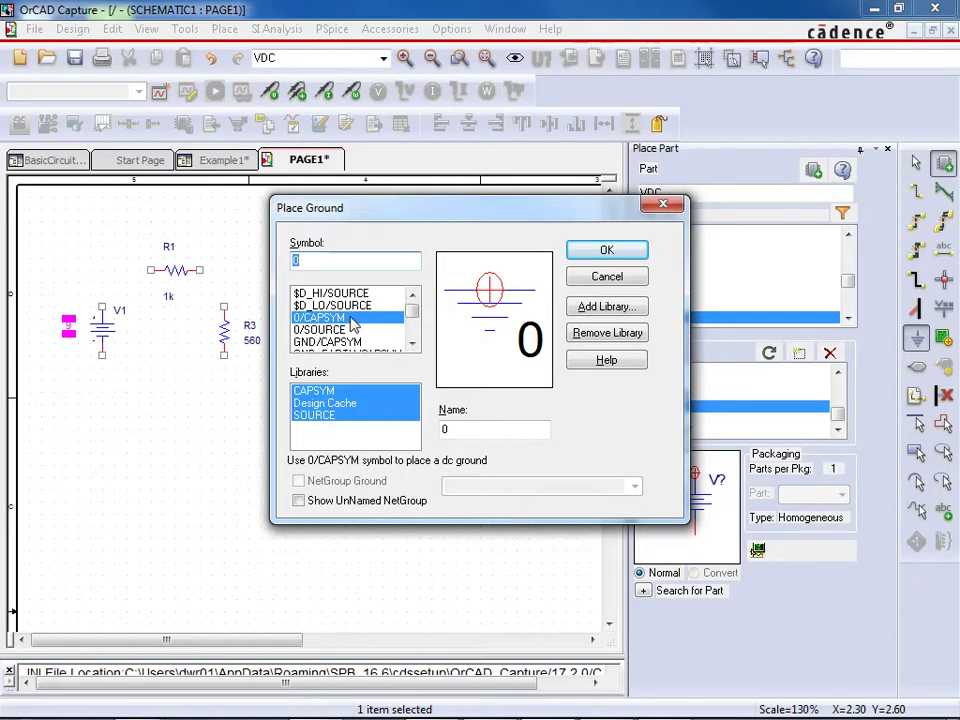
Place the 0/CAPSYM ground symbol below R3, nudged slightly to the right
click(588, 254)
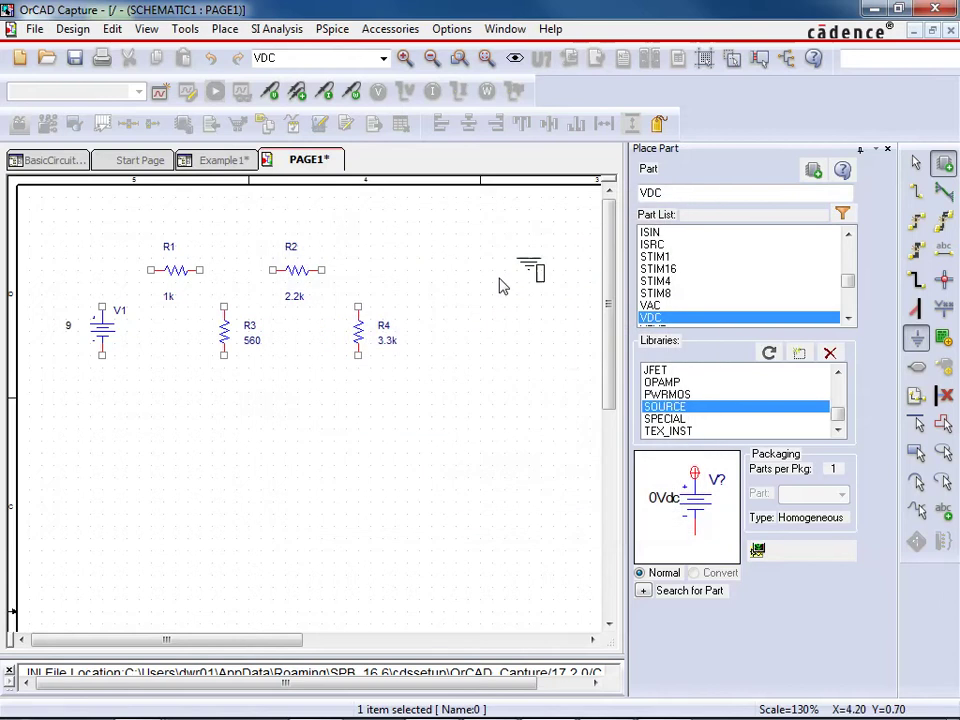
click(225, 443)
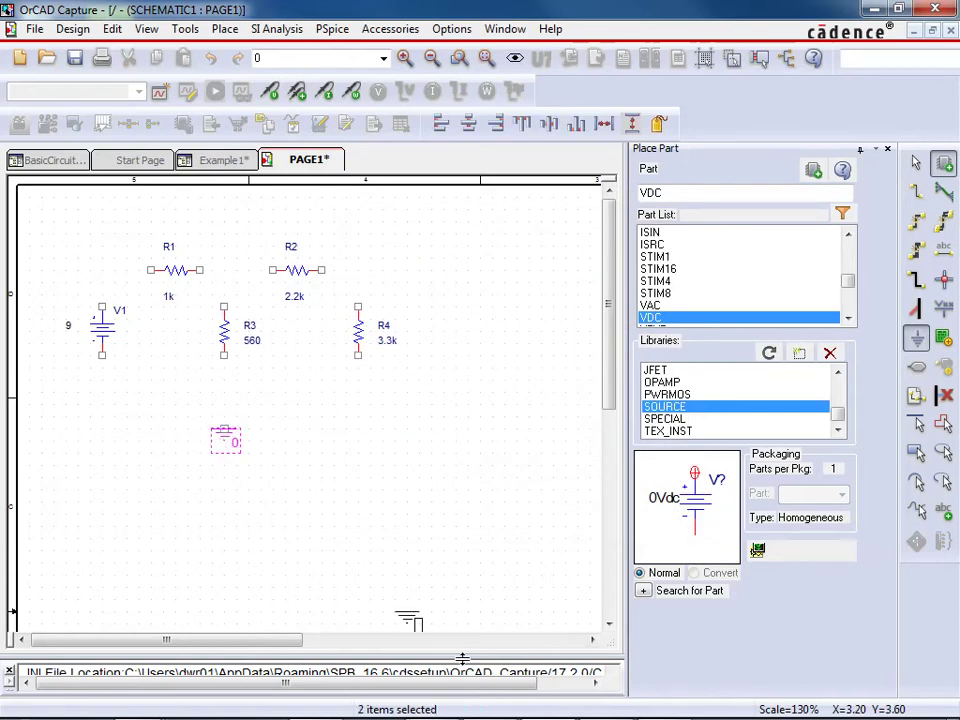
key(Escape)
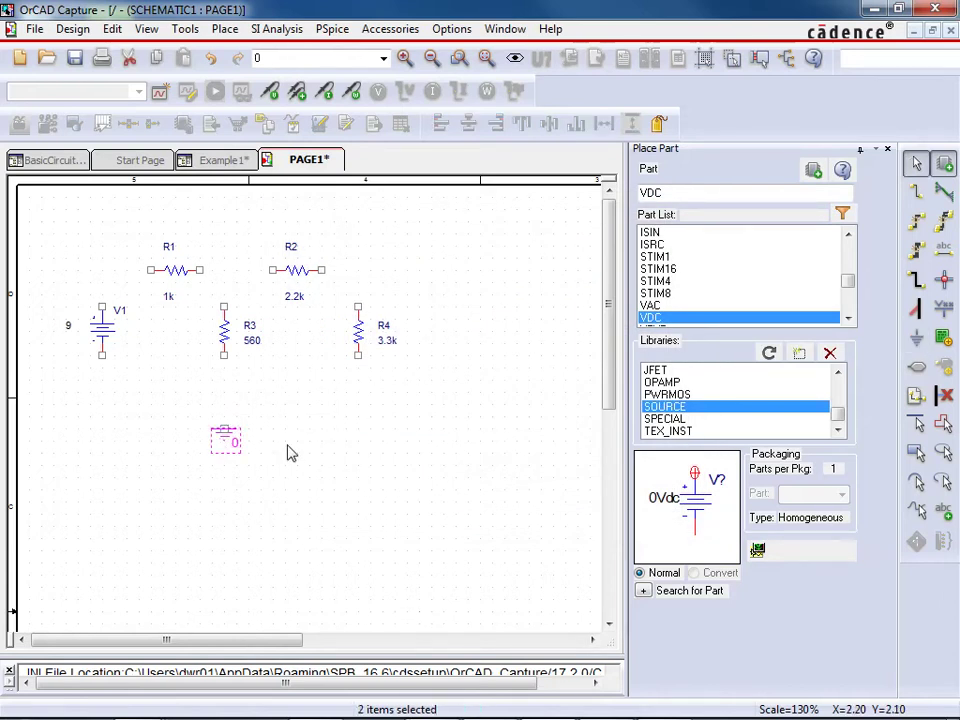
drag(229, 448, 252, 445)
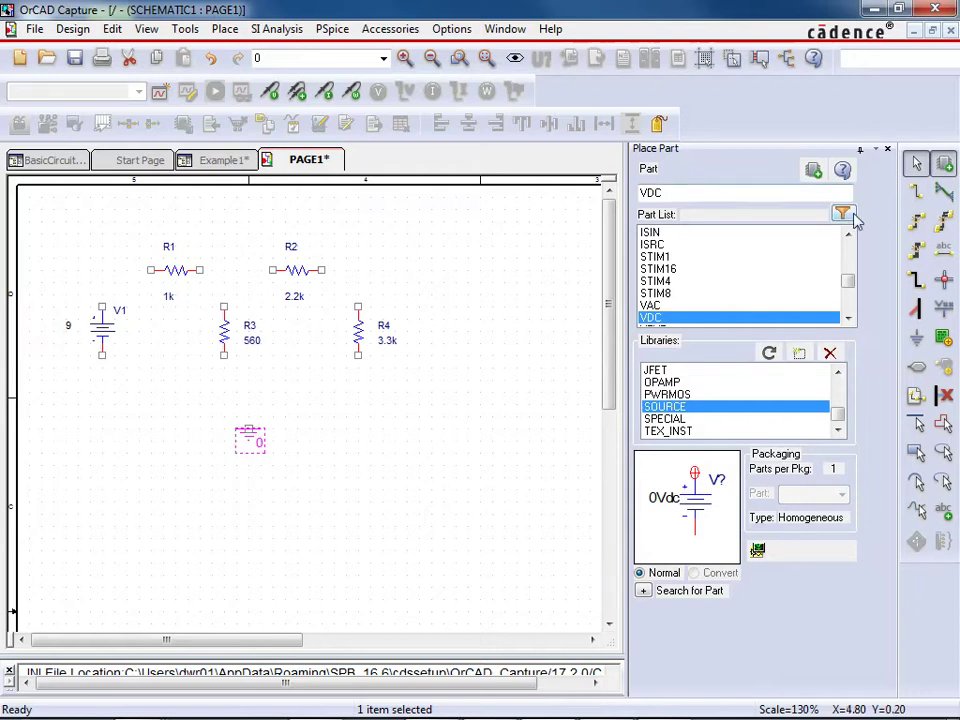
Hide the Place Part panel and start a wire at V1's top terminal
key(w)
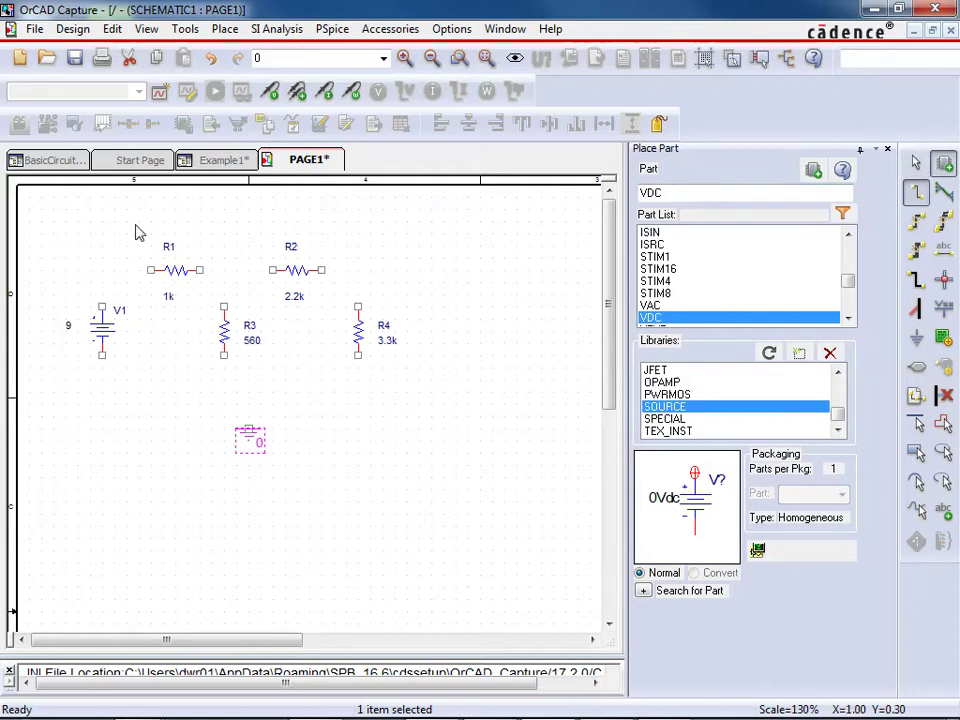
click(944, 163)
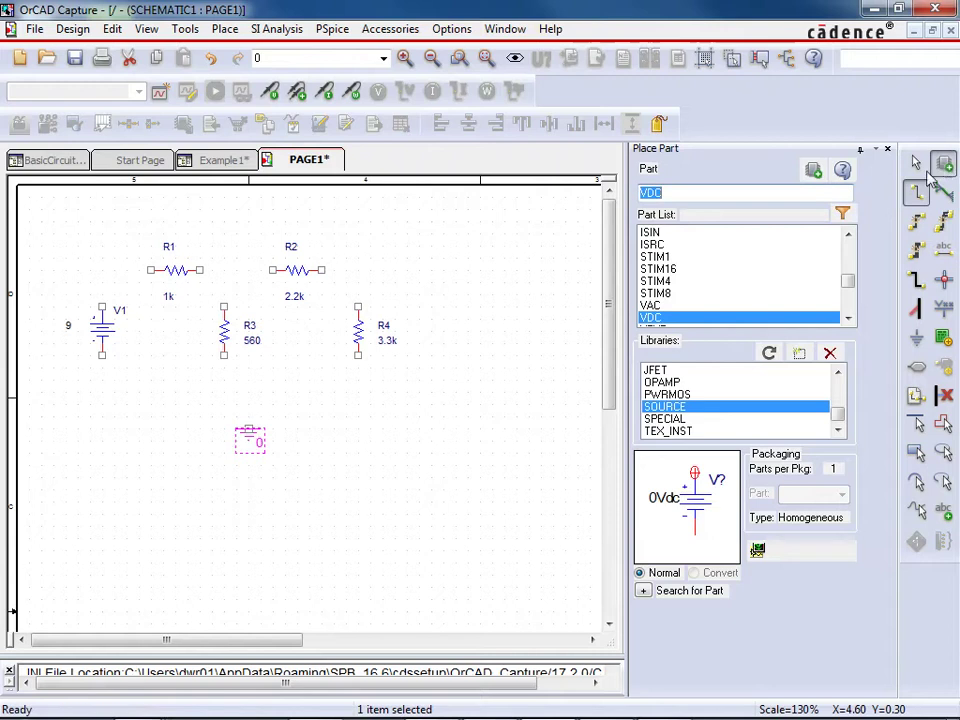
click(888, 150)
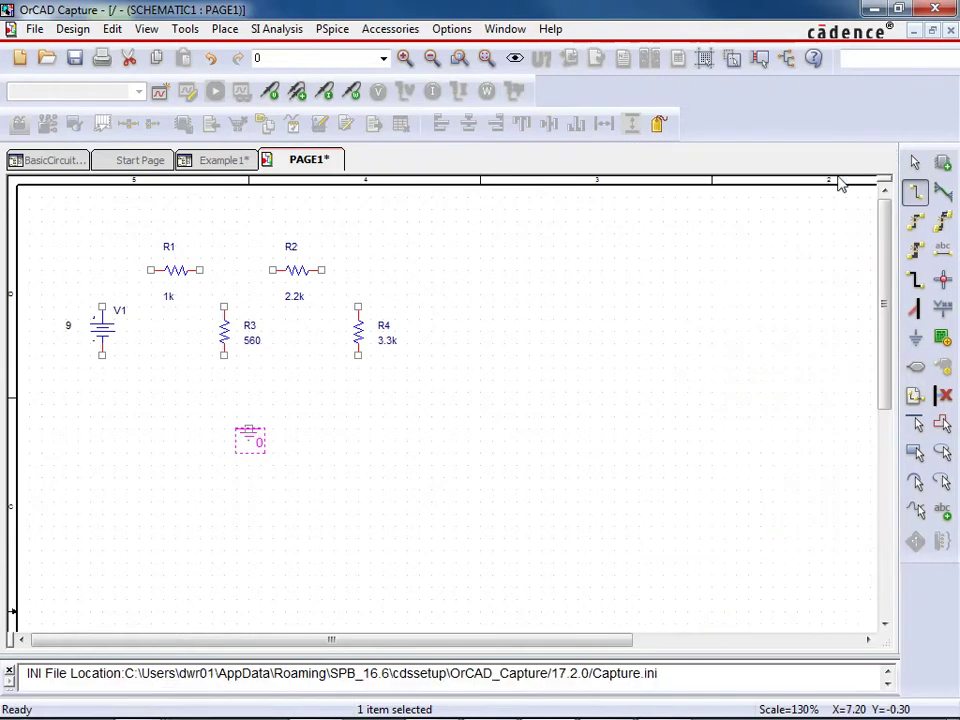
click(101, 305)
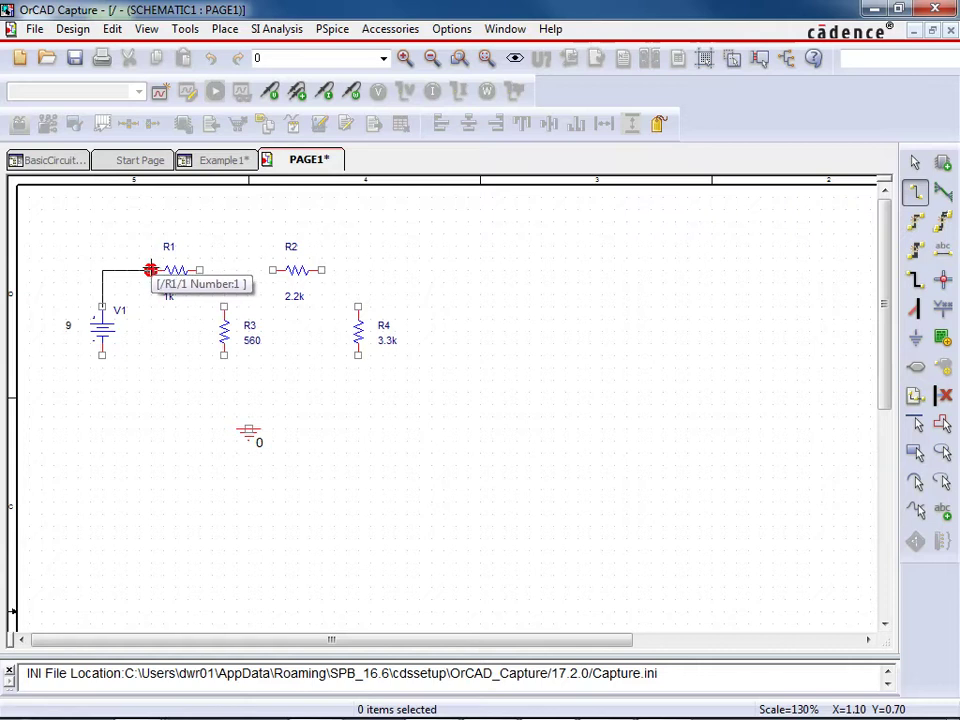
Wire V1's top to R1, R1 to R2, and R3's top up to the R1–R2 wire
click(150, 269)
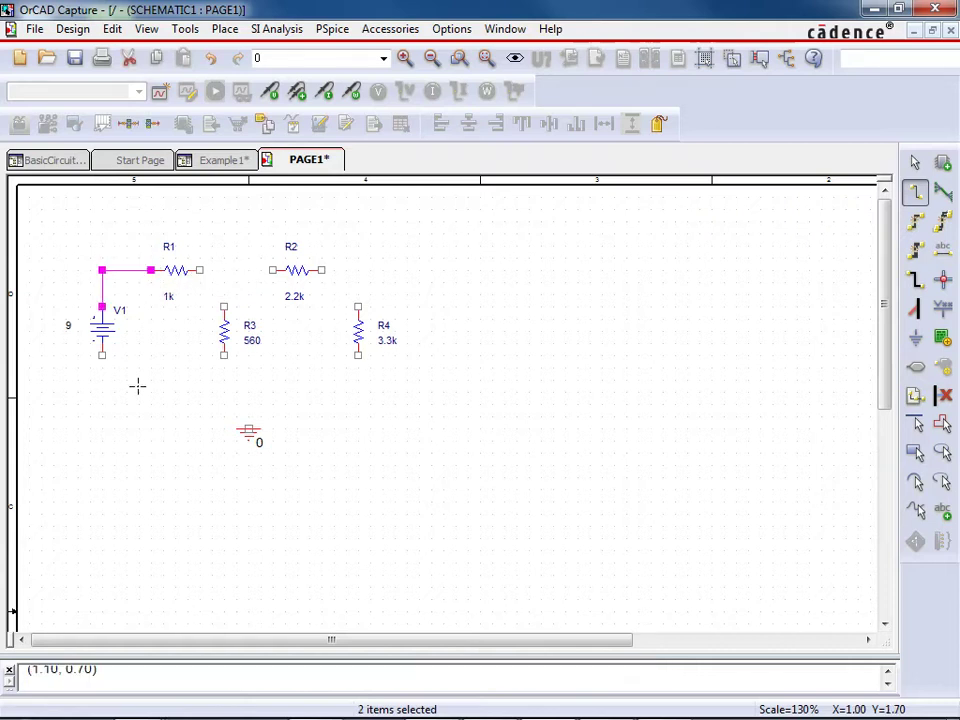
click(199, 269)
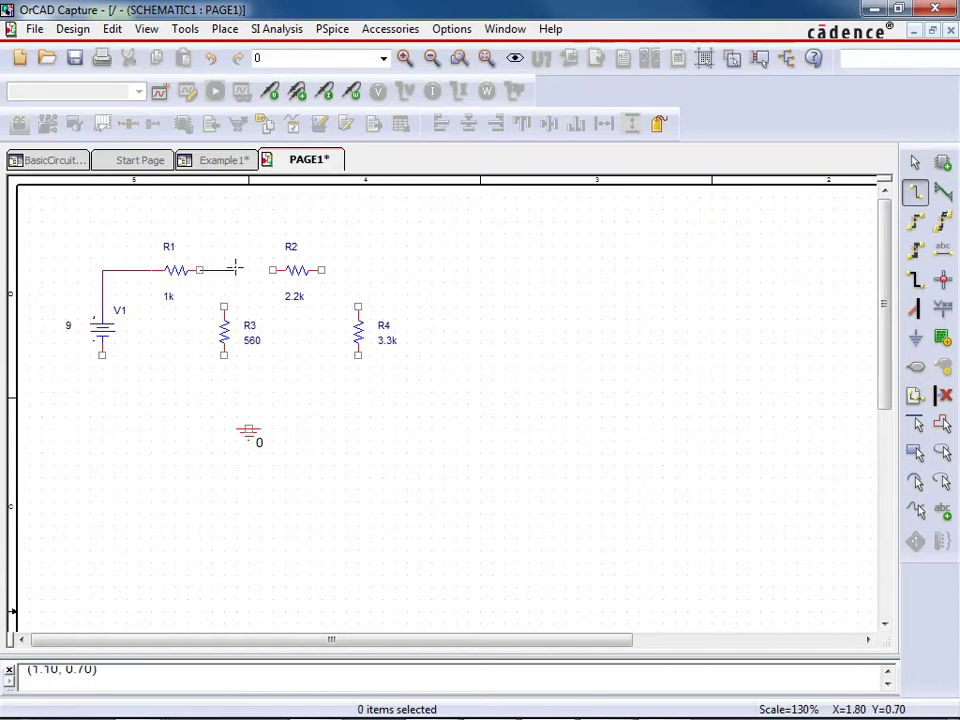
click(272, 269)
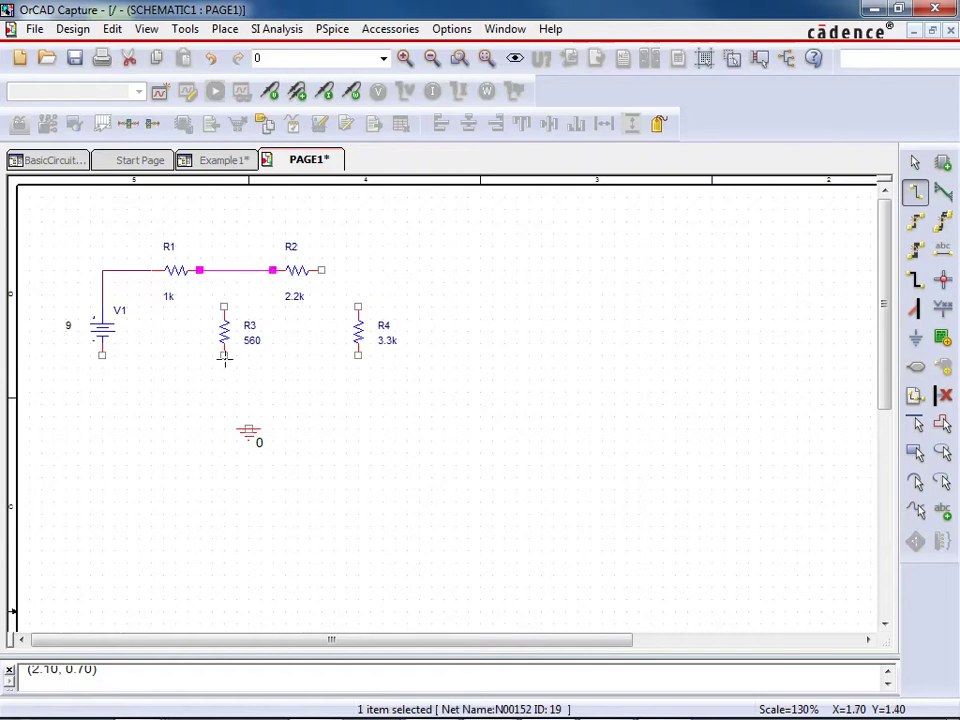
click(224, 306)
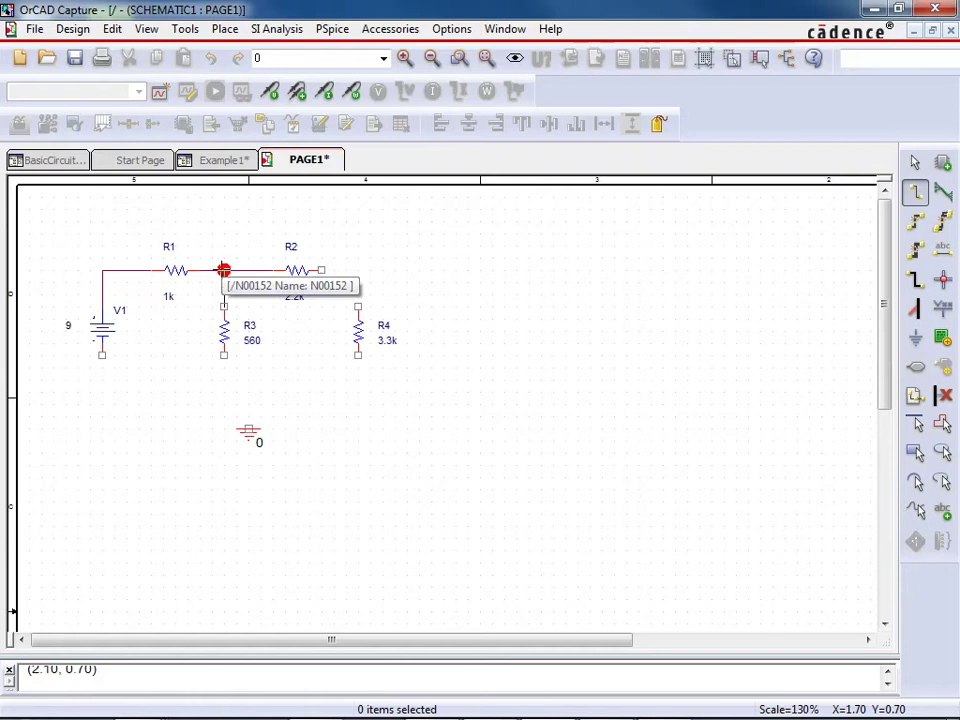
click(224, 270)
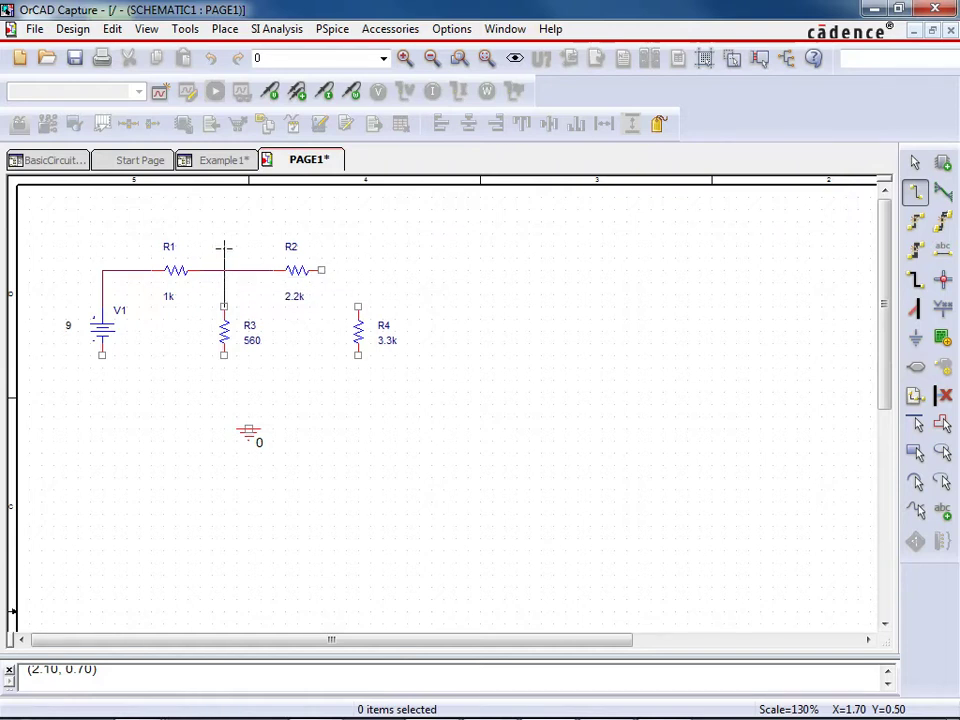
Inspect the R1–R2 wire and the wire above R3 to check their nets
key(Escape)
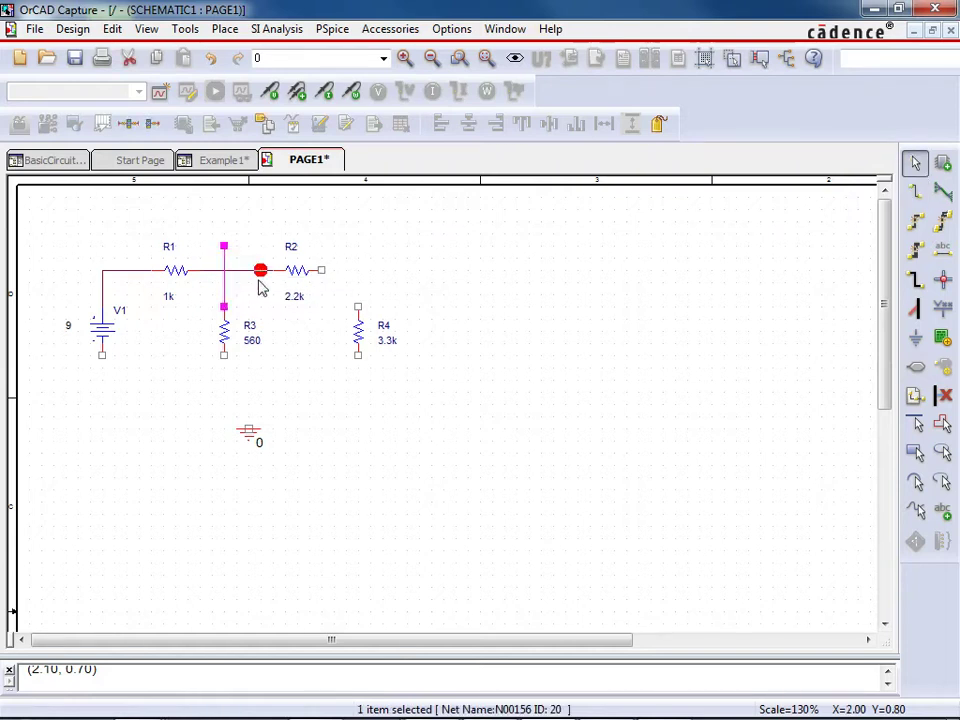
click(216, 279)
click(264, 272)
click(246, 306)
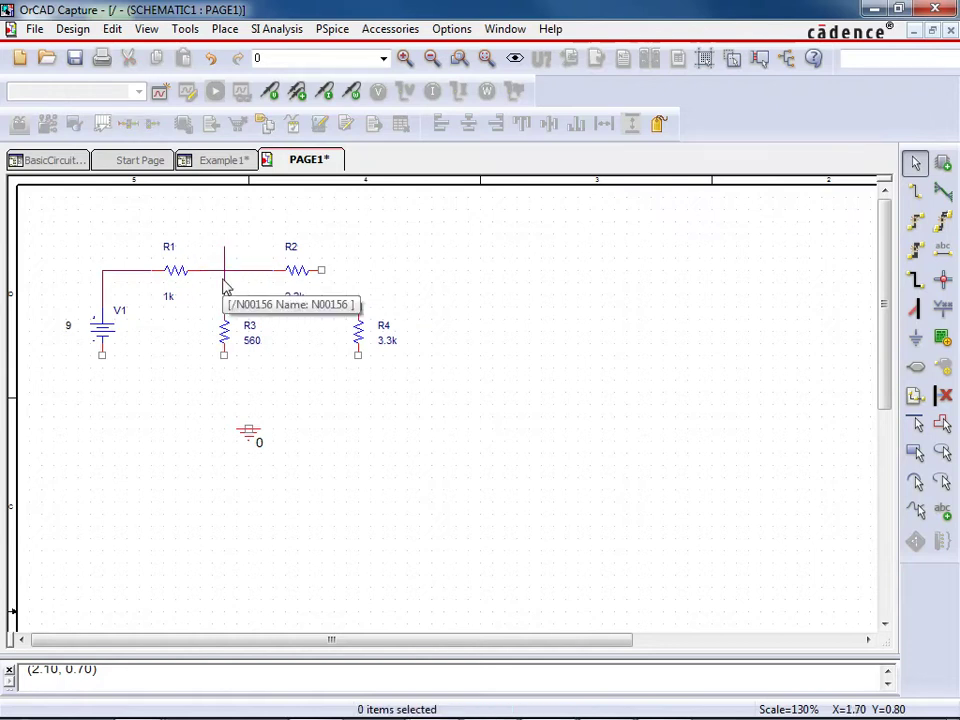
click(227, 258)
click(236, 272)
click(226, 262)
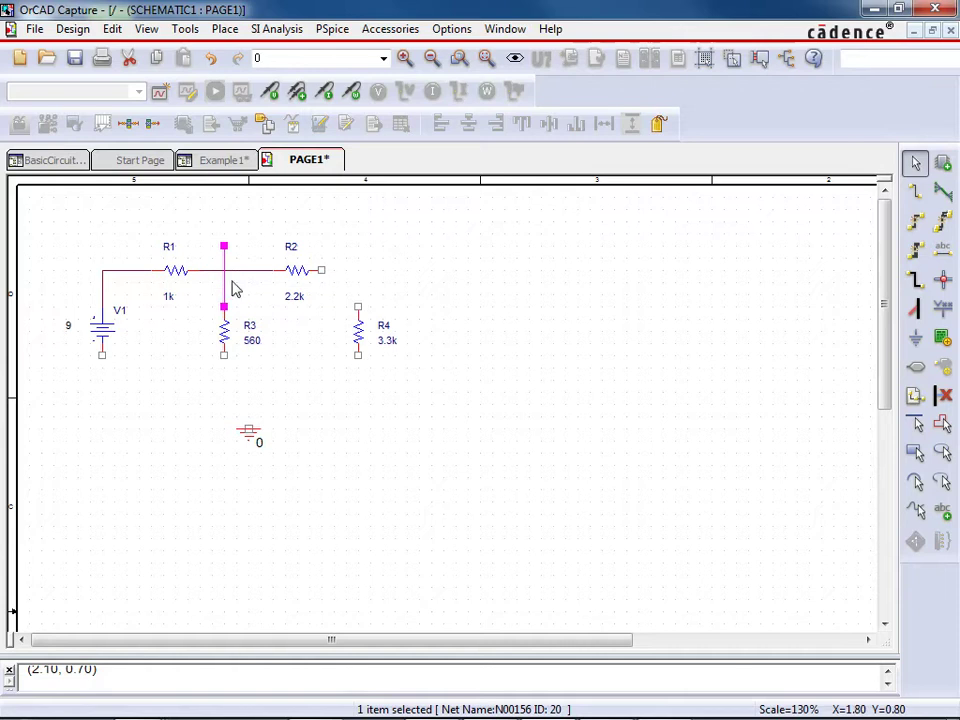
click(242, 272)
click(229, 284)
click(232, 283)
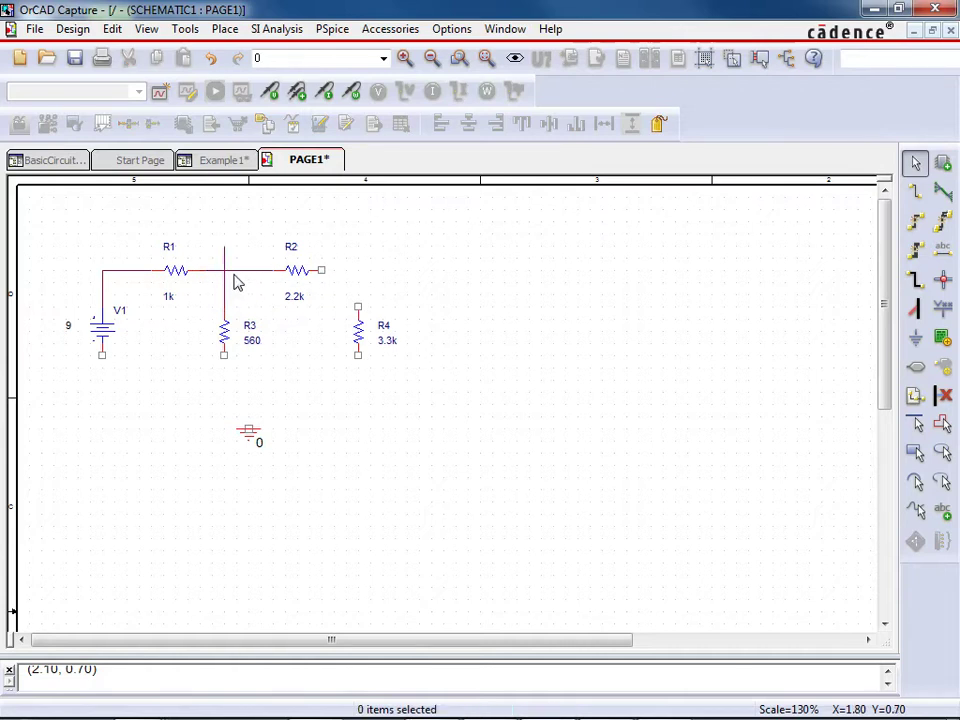
Select and delete the faulty vertical wire above R3
click(238, 274)
click(229, 287)
click(236, 281)
click(228, 289)
click(230, 282)
click(230, 266)
click(226, 293)
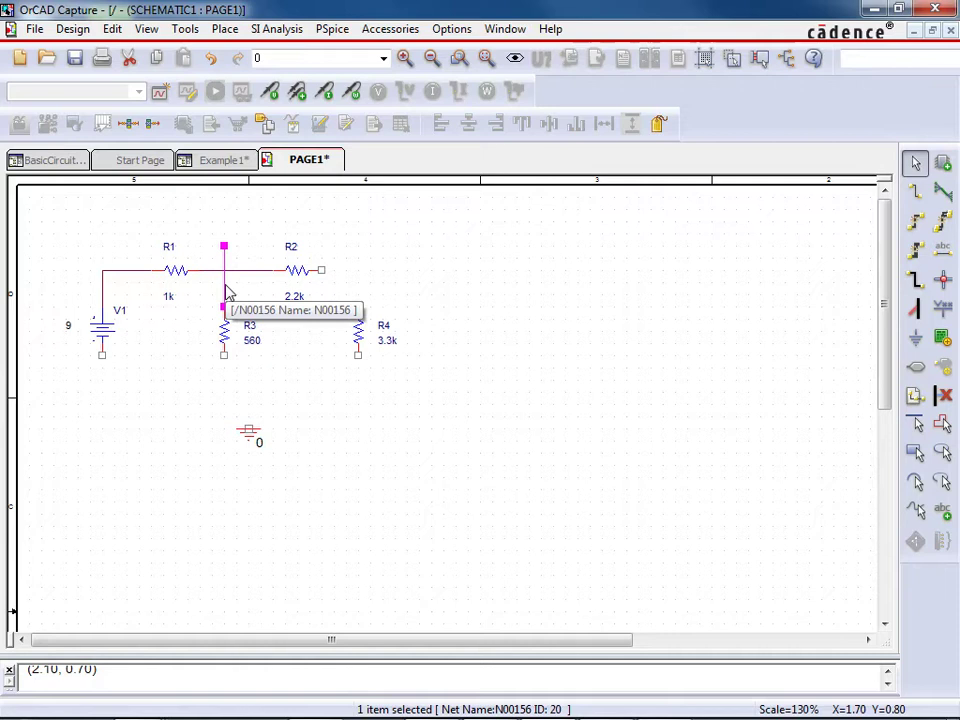
key(Delete)
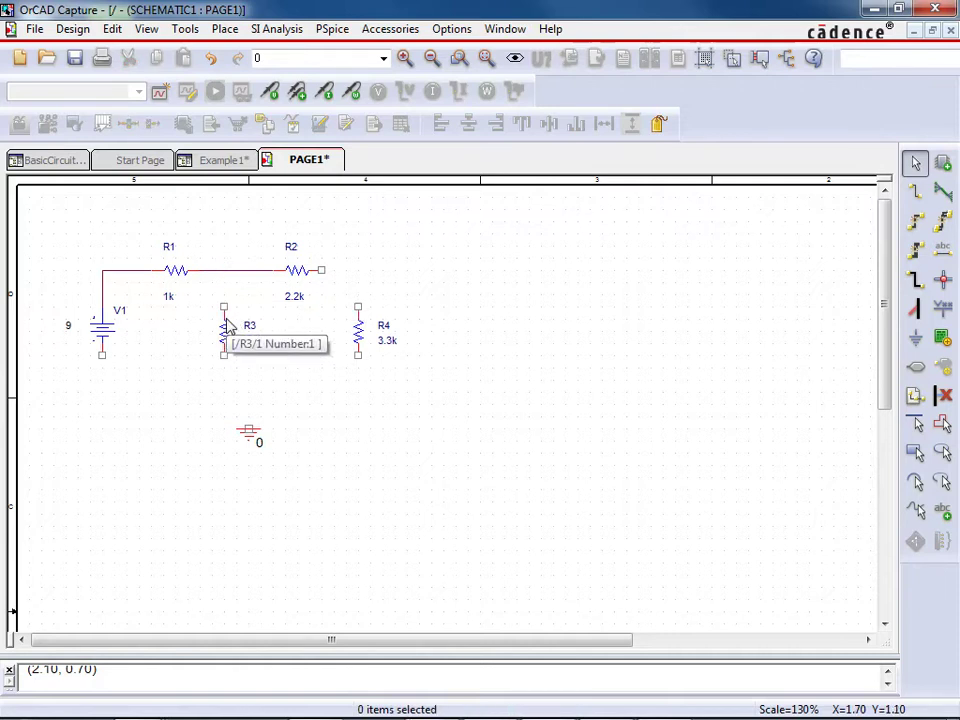
Redraw the wire from R3's top to the R1–R2 junction
key(w)
right_click(224, 310)
click(224, 308)
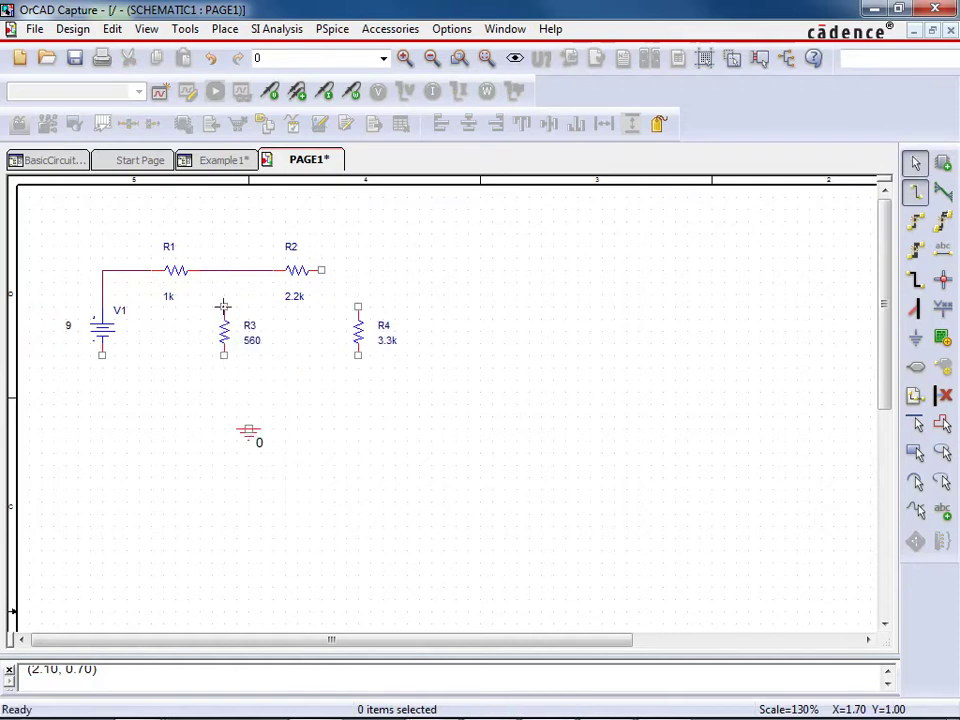
click(224, 270)
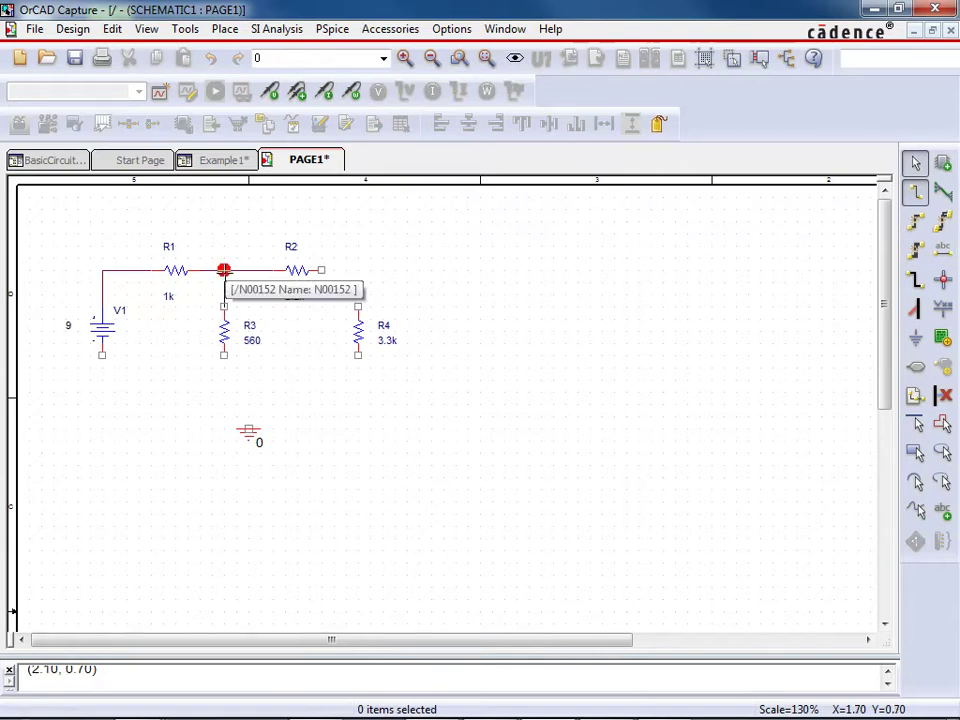
click(224, 270)
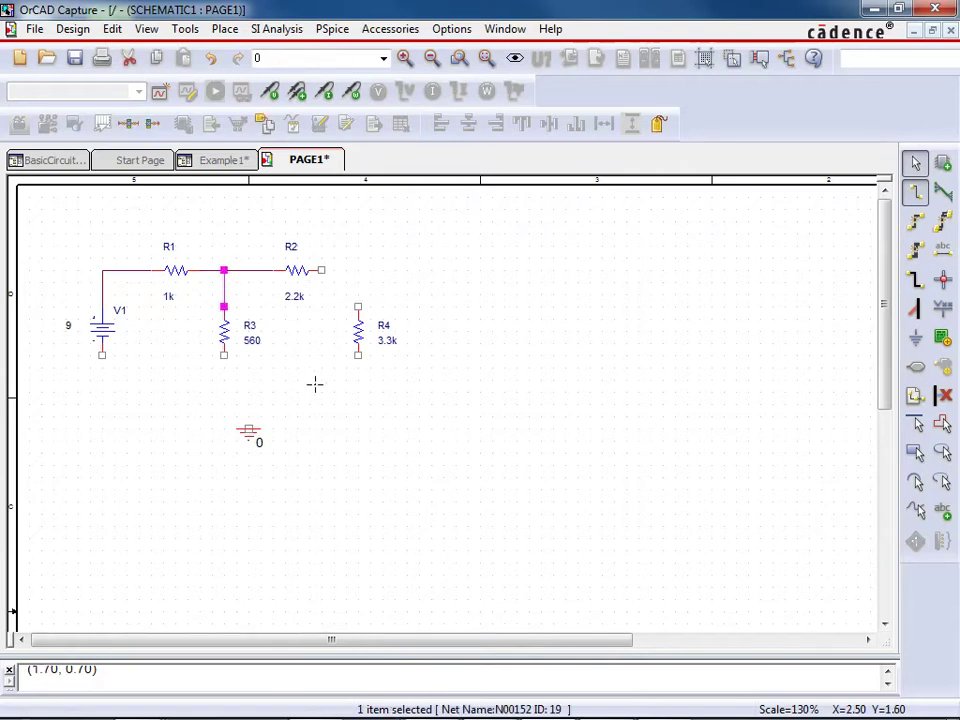
Wire R2's right end to R4's top and R4's bottom to R3's bottom
click(322, 270)
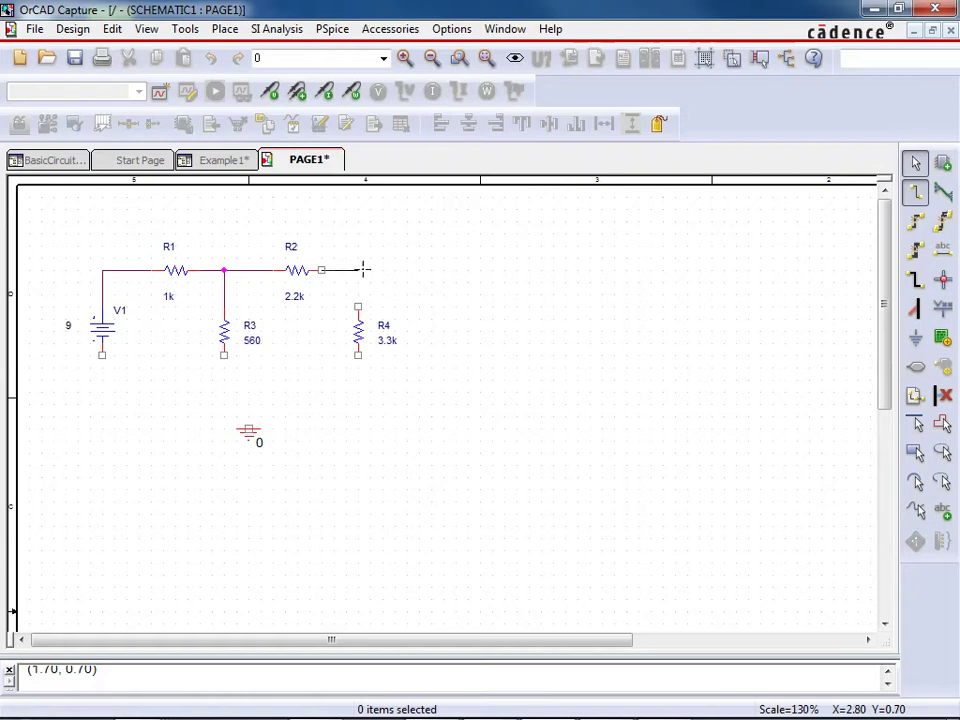
click(358, 306)
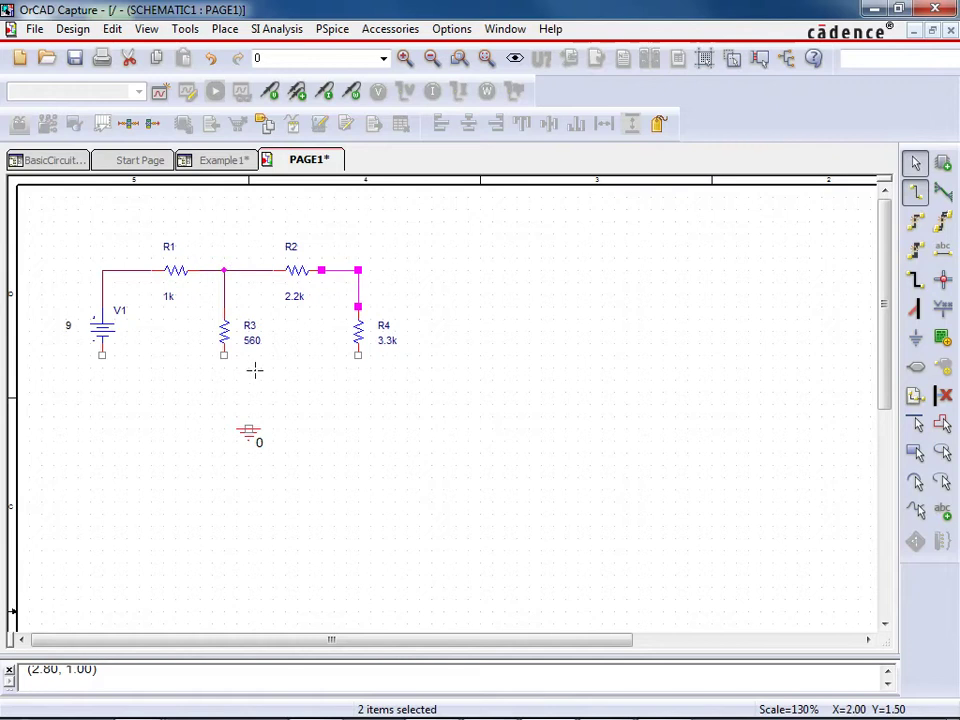
click(358, 355)
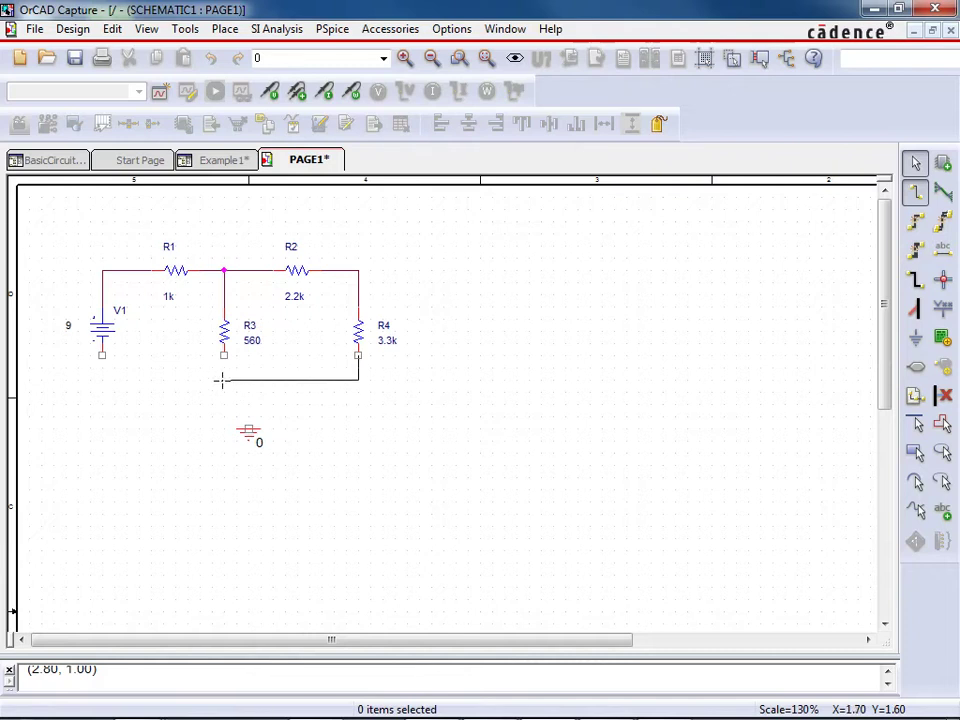
click(221, 380)
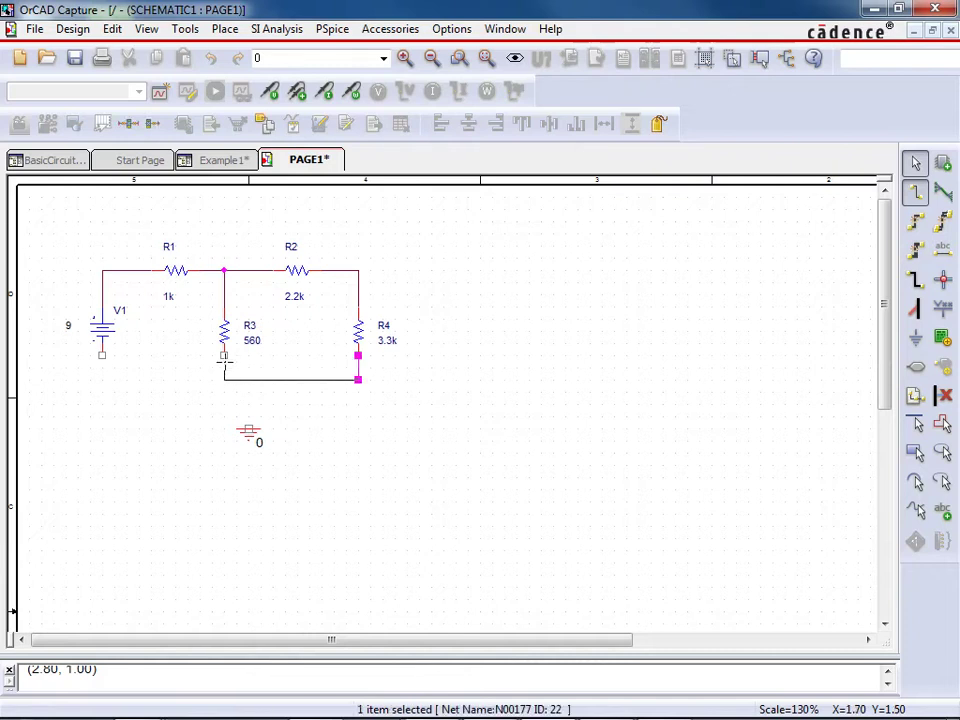
click(224, 354)
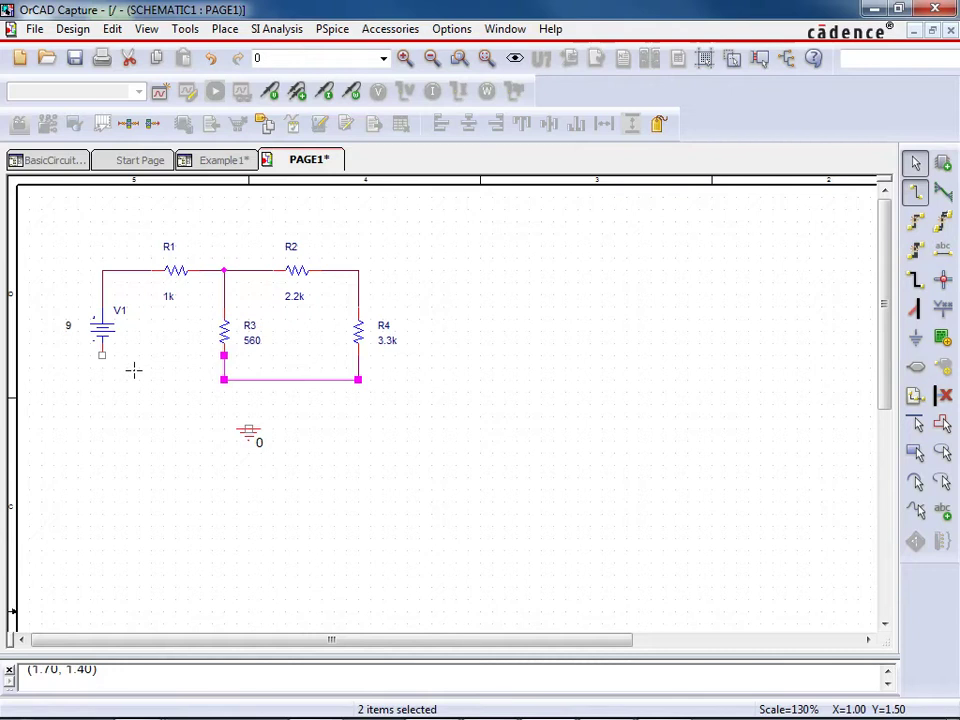
Connect V1's lower end and the ground symbol to the bottom wire
click(101, 355)
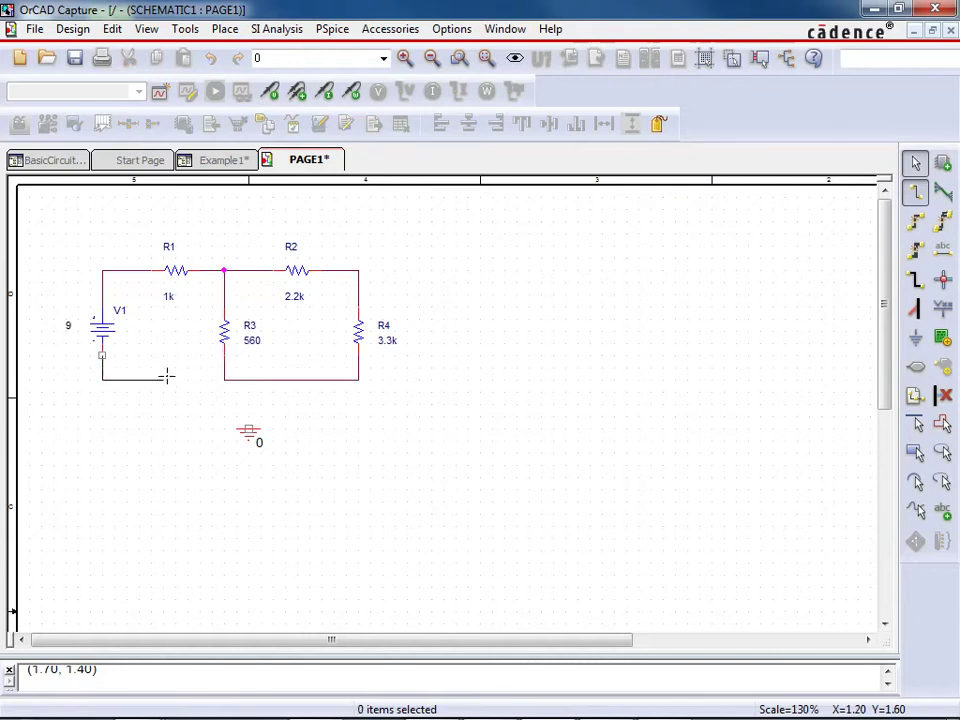
click(224, 379)
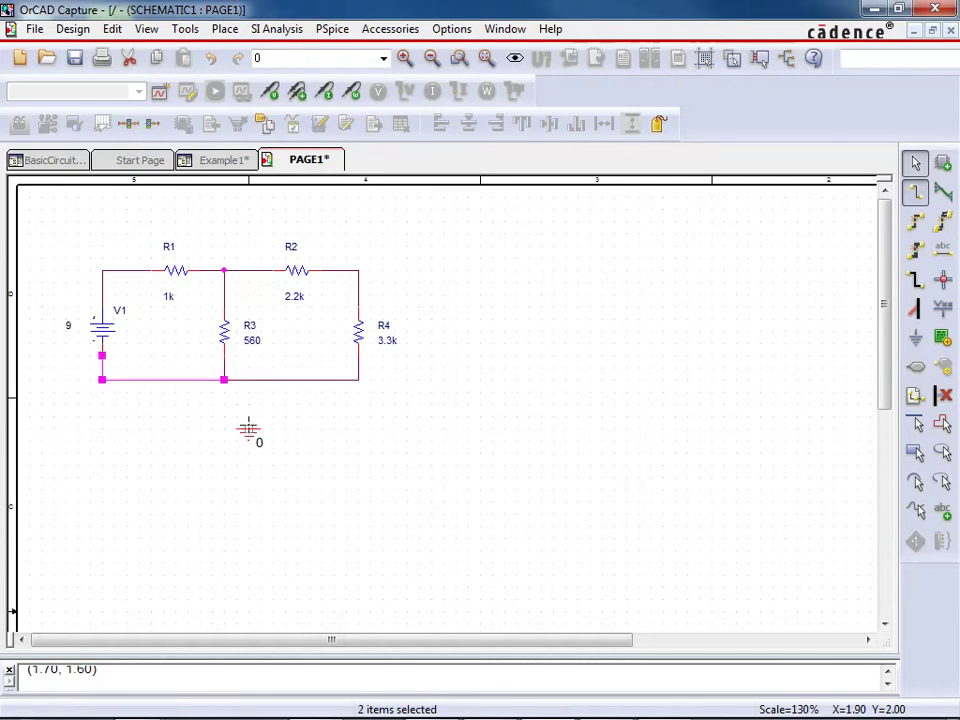
click(248, 429)
click(248, 379)
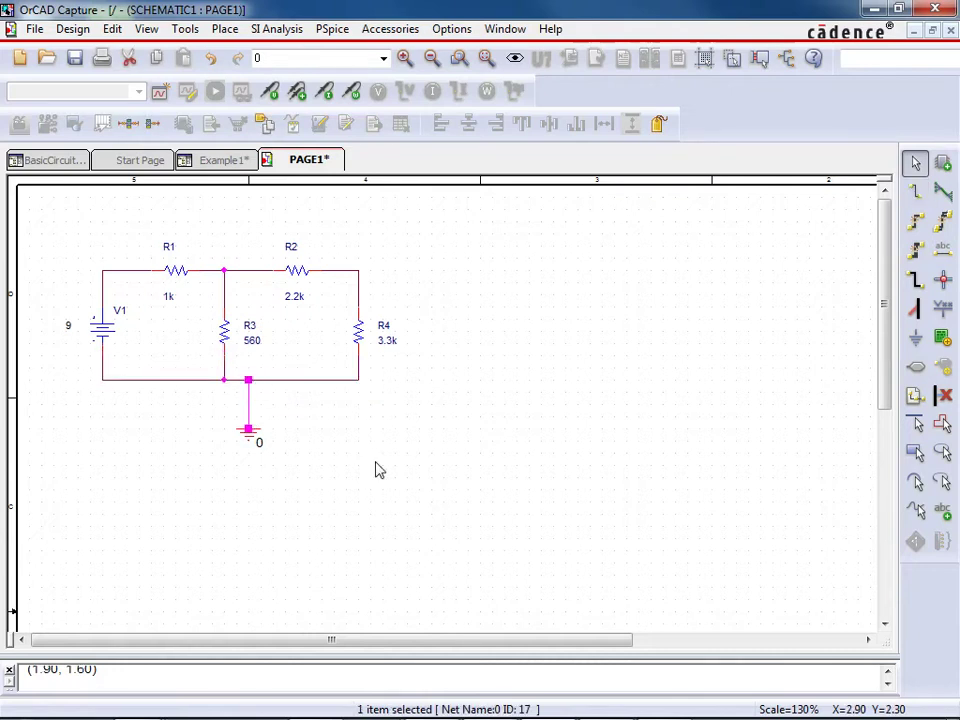
Create a new PSpice simulation profile named DCAnalysis
key(Escape)
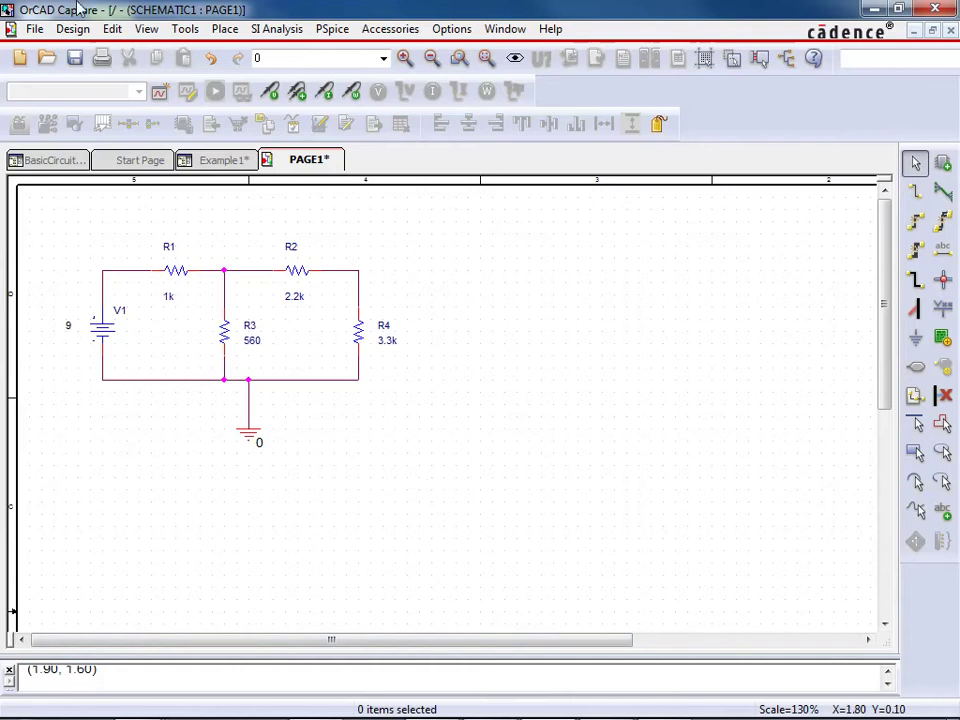
click(161, 93)
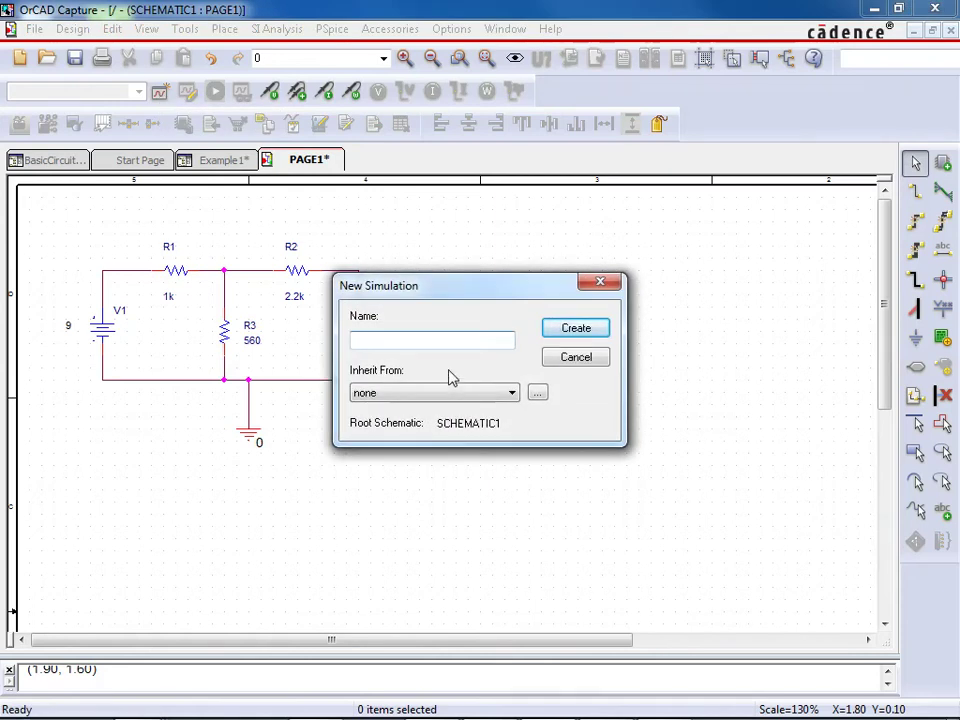
text(DCAnalysis)
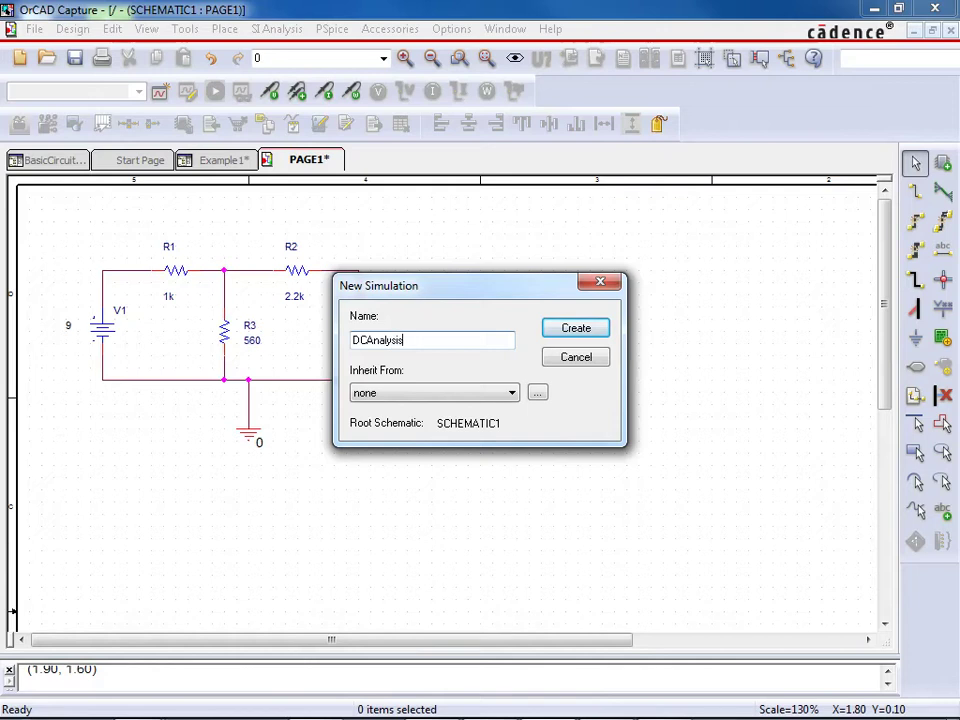
click(590, 333)
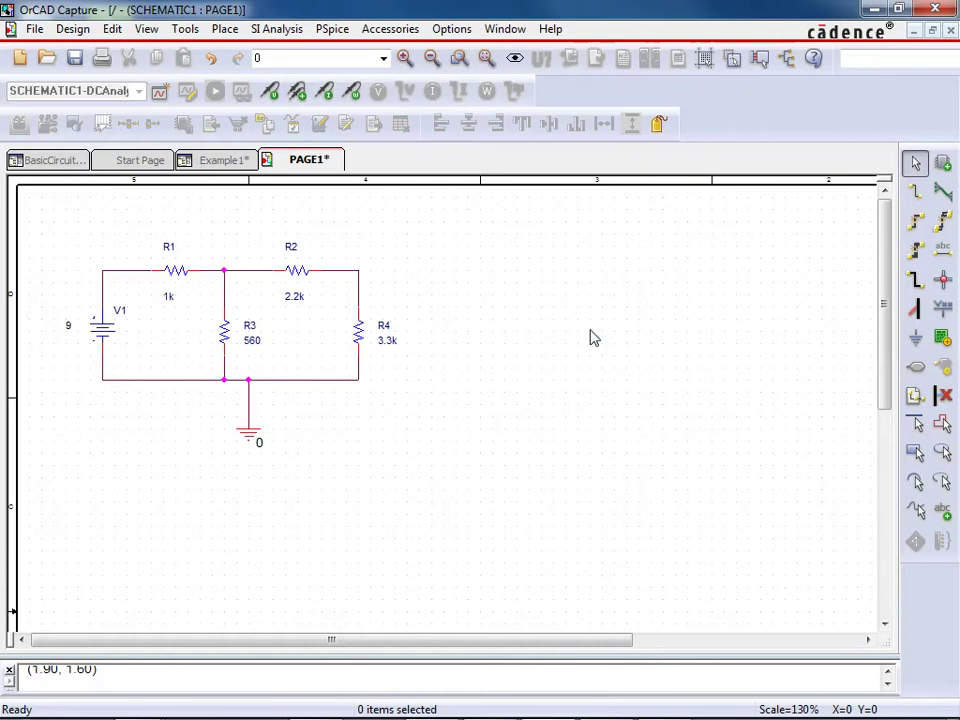
Keep the default Time Domain (Transient) analysis to 1000ns and accept the settings
mouse_move(491, 706)
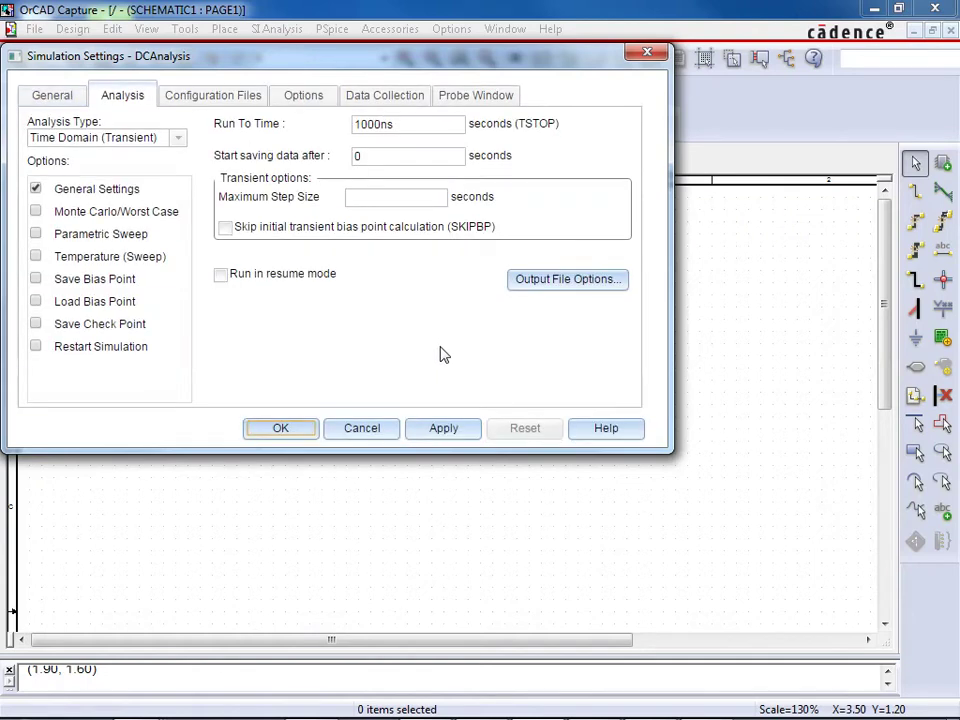
mouse_move(722, 702)
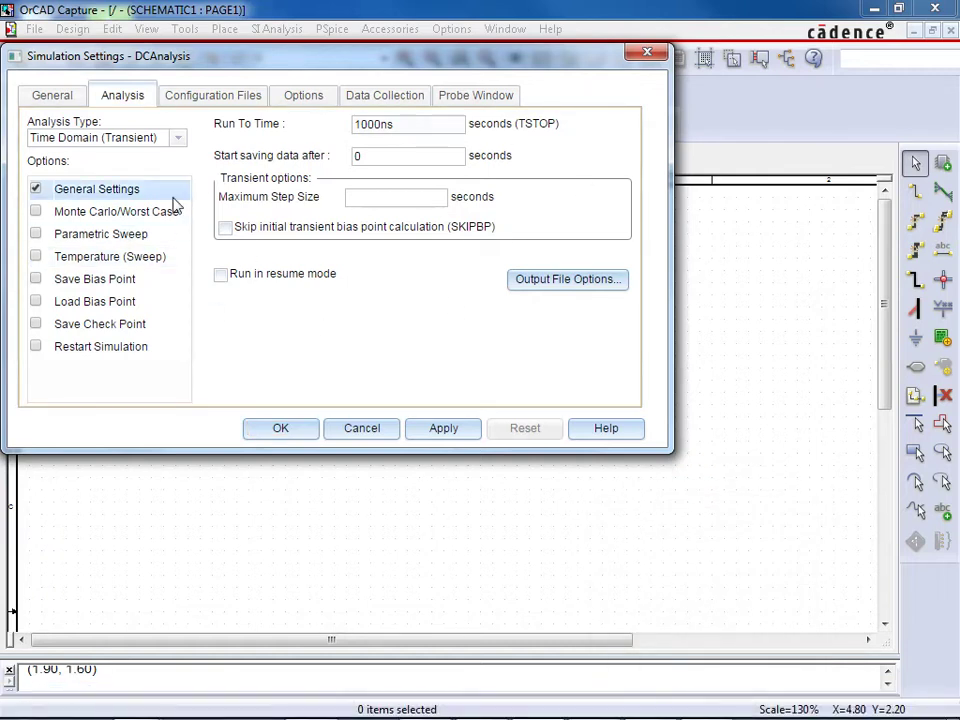
click(296, 436)
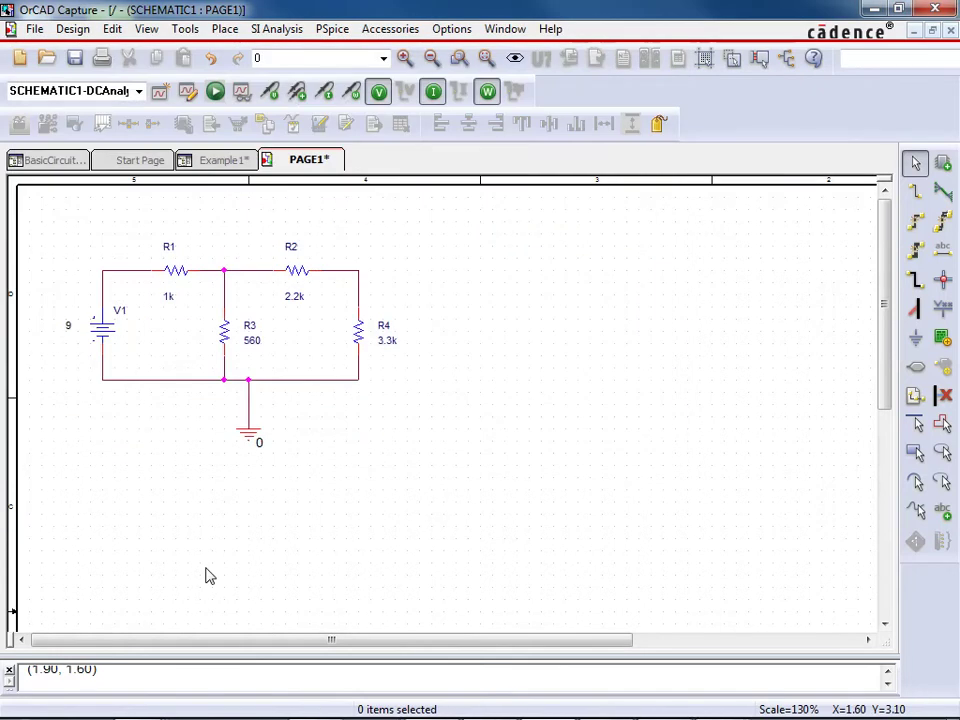
Turn off the V and I bias displays and run PSpice on DCAnalysis
click(378, 92)
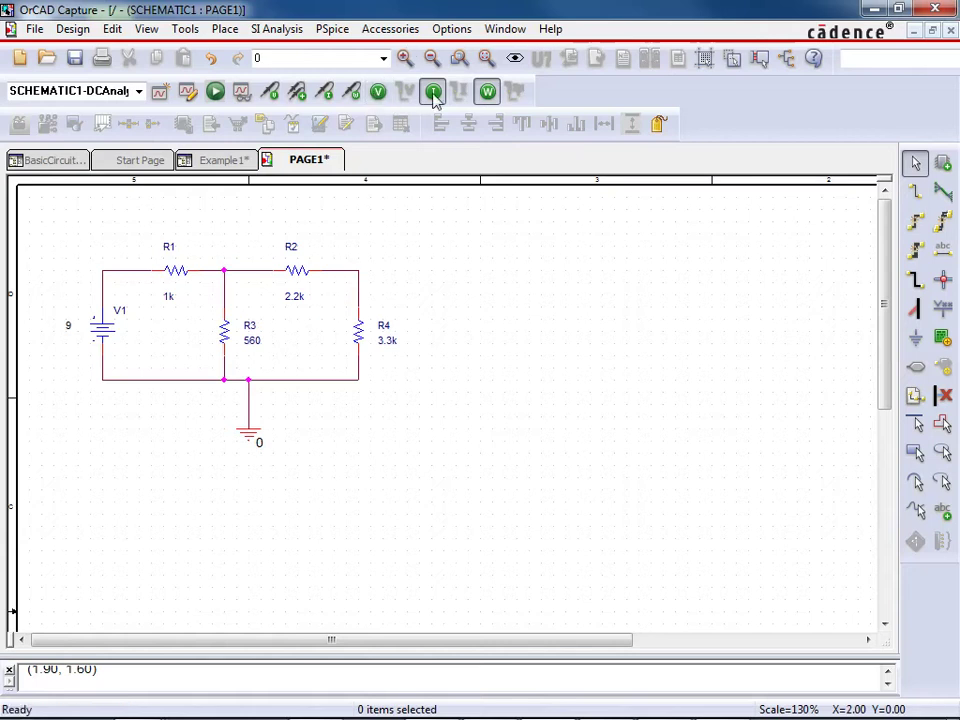
click(432, 92)
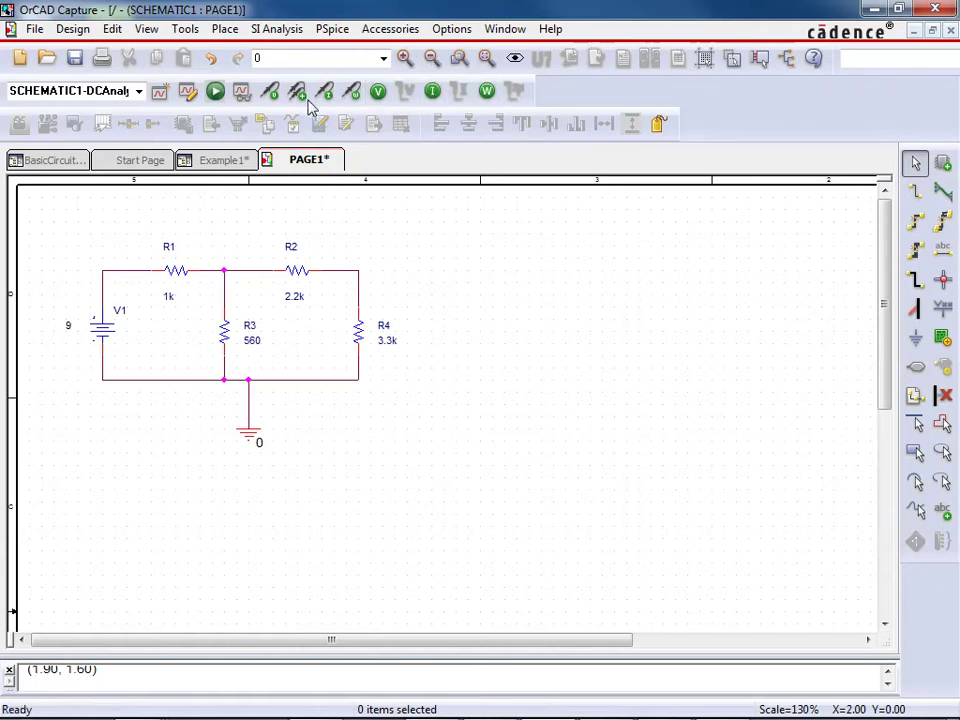
click(215, 94)
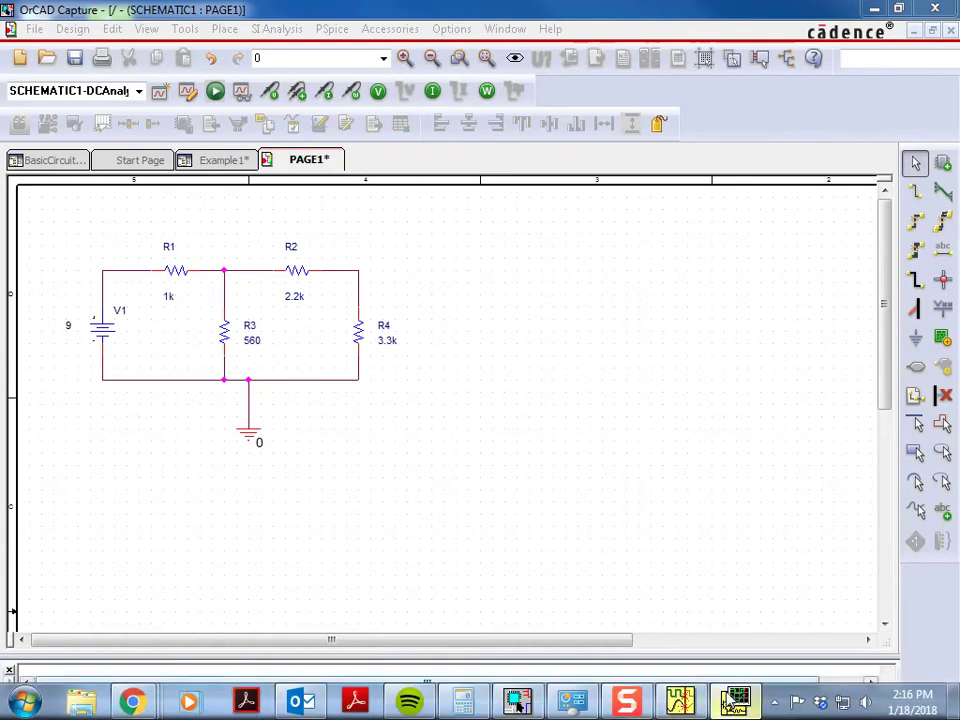
mouse_move(736, 700)
click(736, 595)
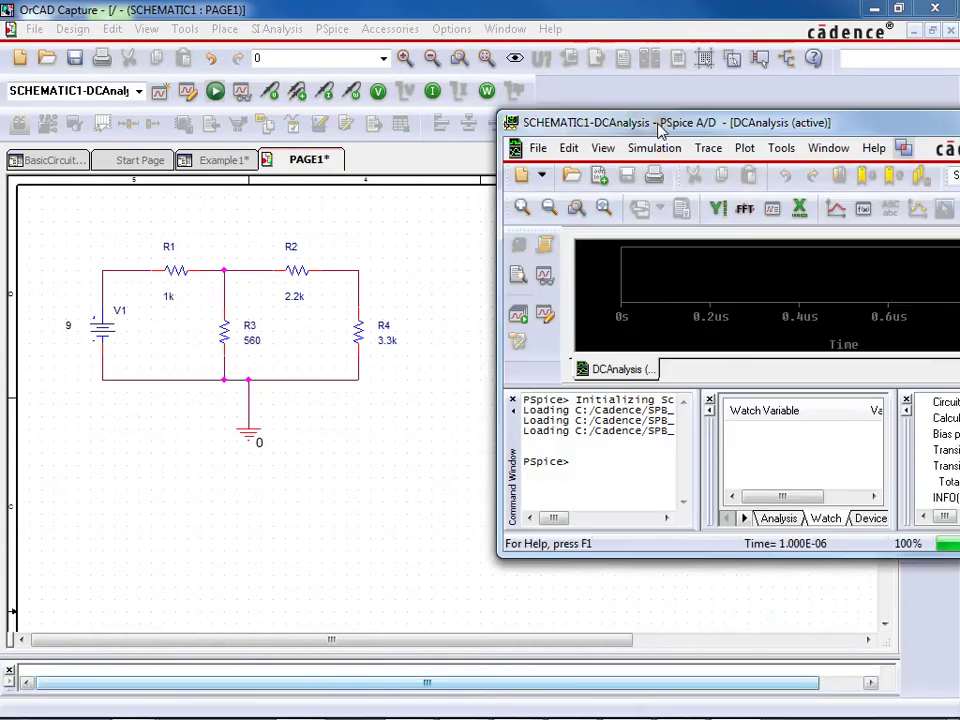
drag(561, 127, 471, 94)
double_click(481, 88)
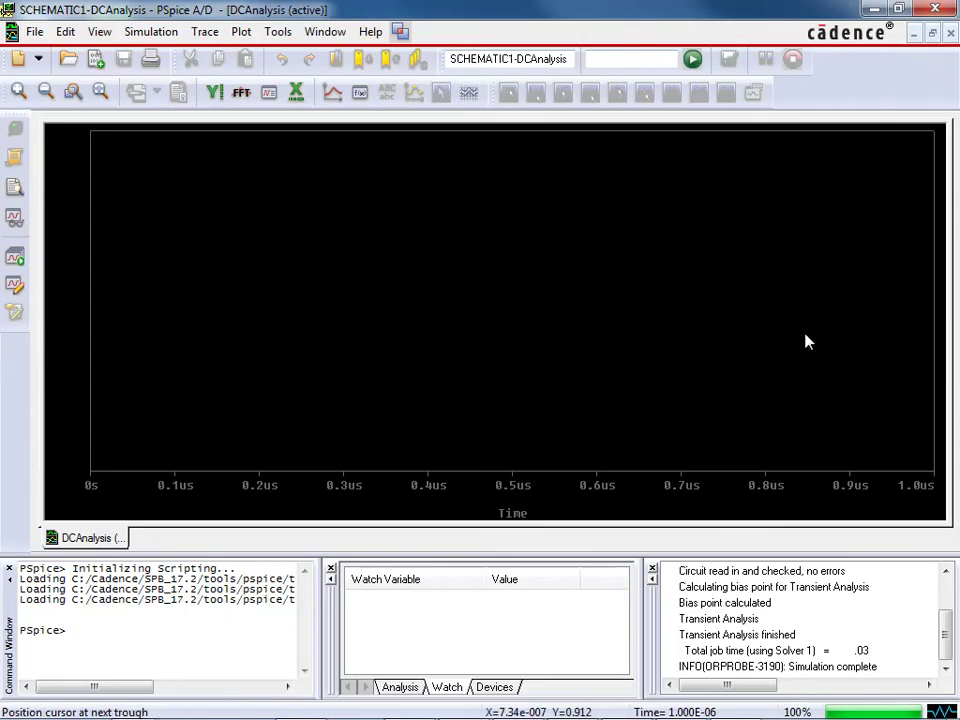
mouse_move(757, 709)
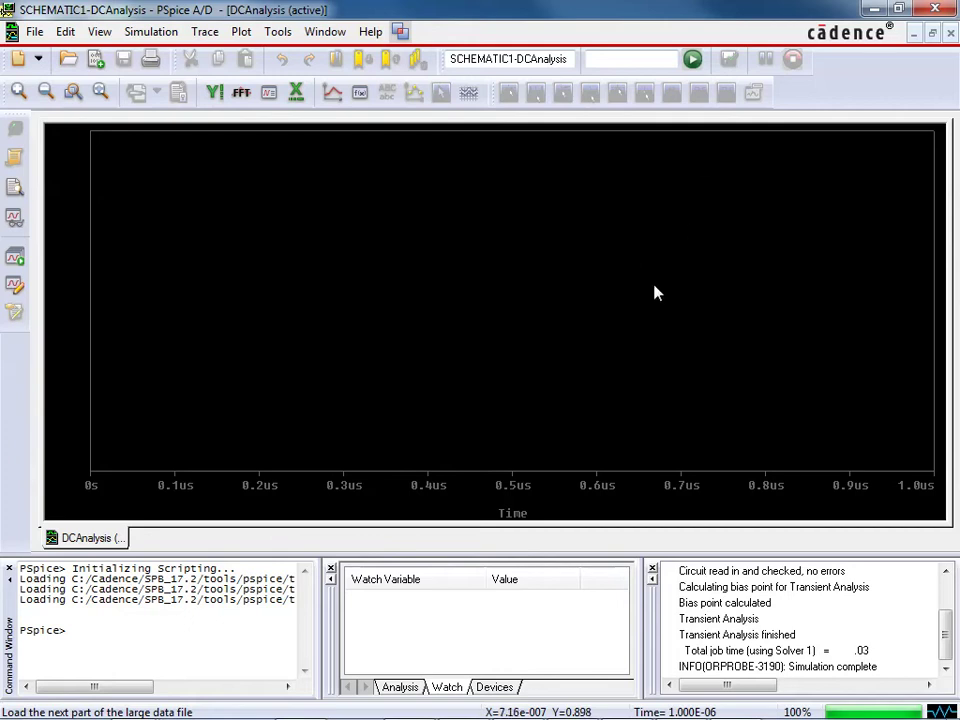
click(873, 10)
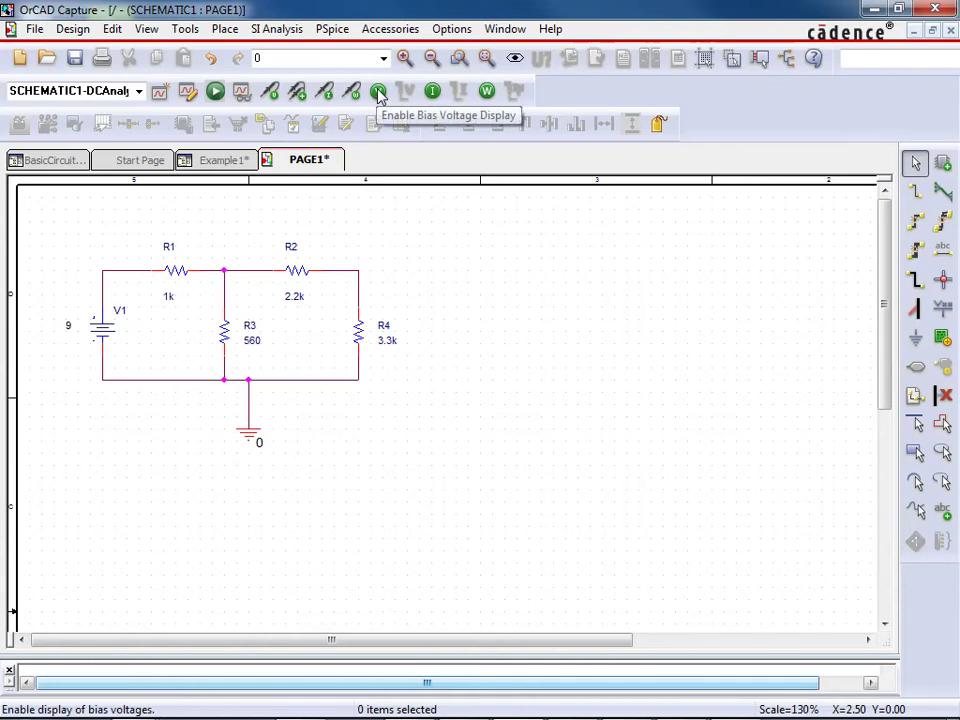
Enable bias voltage display and inspect the nets above V1, at R1/R3 and R2/R4
click(379, 92)
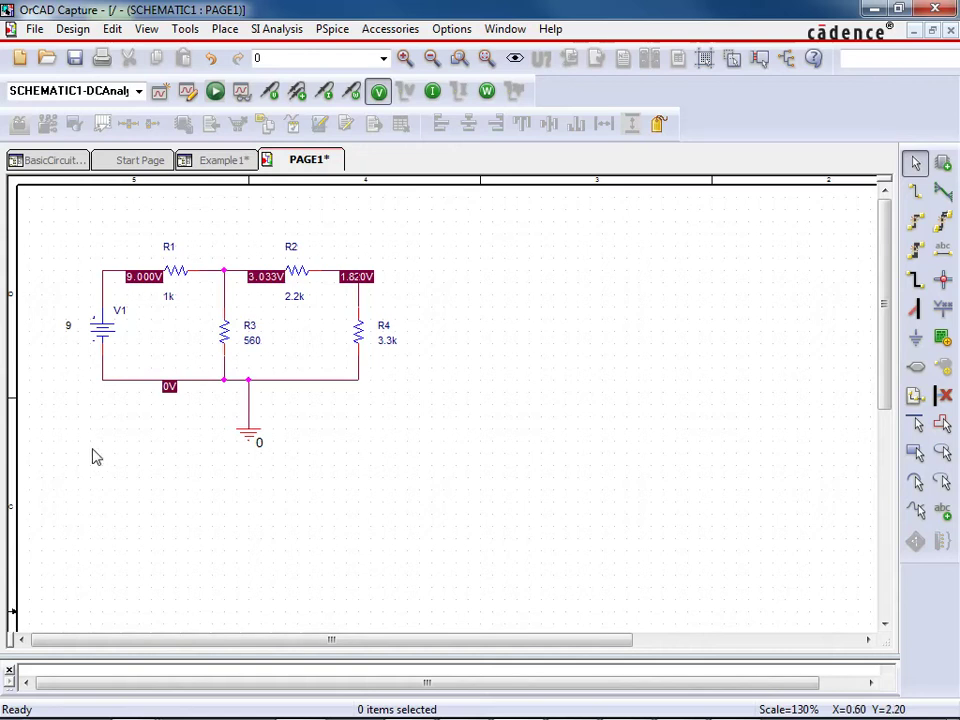
click(103, 272)
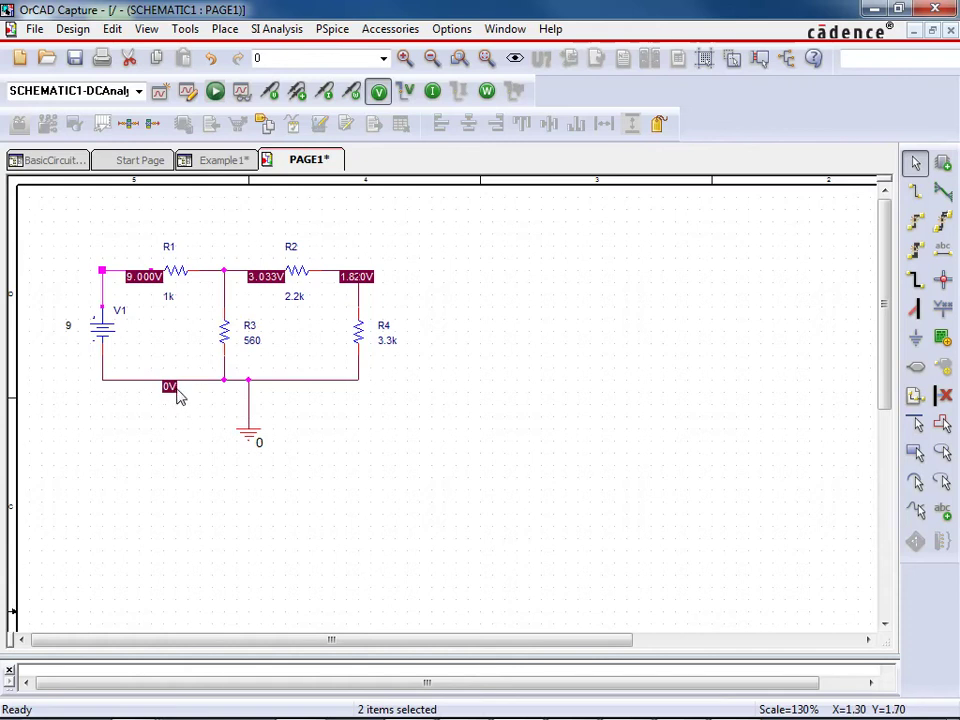
click(225, 276)
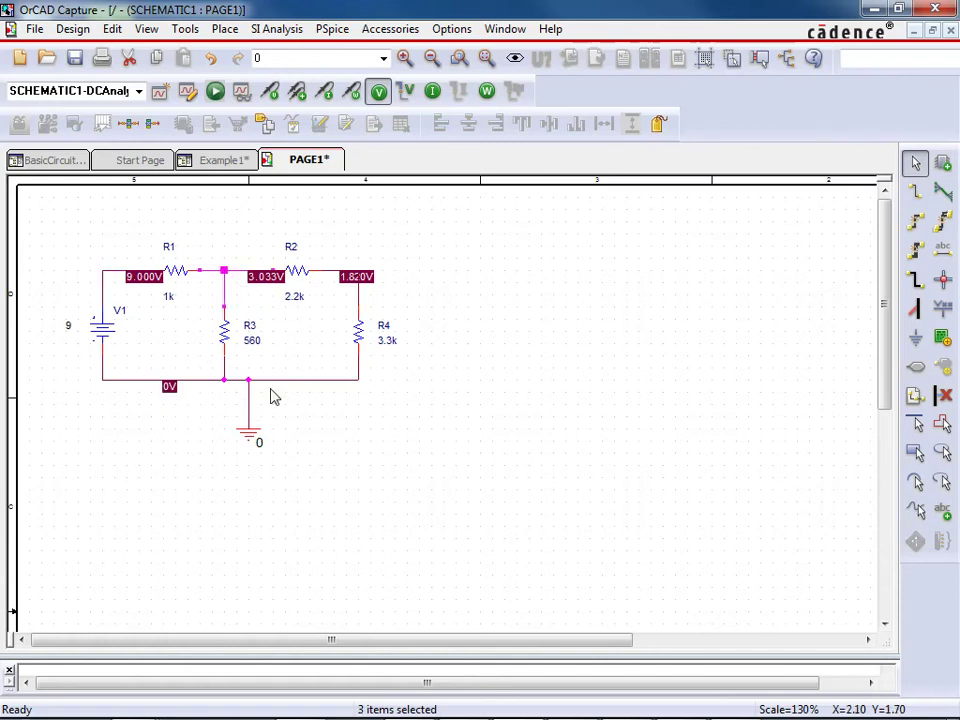
click(357, 272)
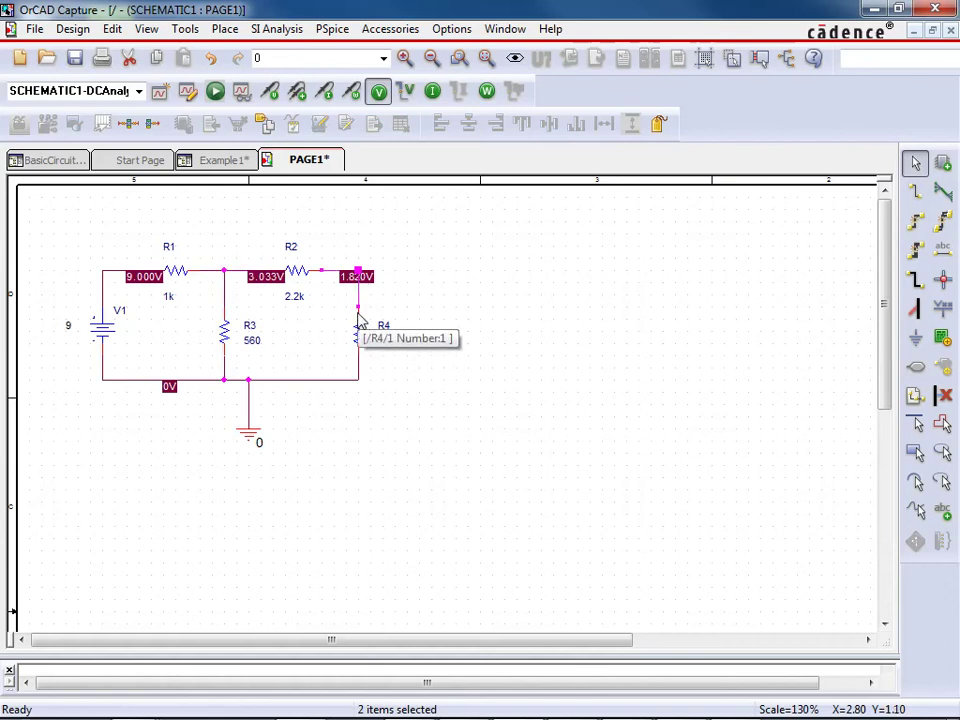
Move the 3.033V, 1.820V and 9.000V labels off the wires to clear spots
mouse_move(258, 277)
mouse_down()
mouse_move(240, 268)
mouse_move(258, 288)
mouse_move(240, 251)
mouse_move(255, 250)
mouse_up()
click(370, 277)
drag(371, 276, 407, 280)
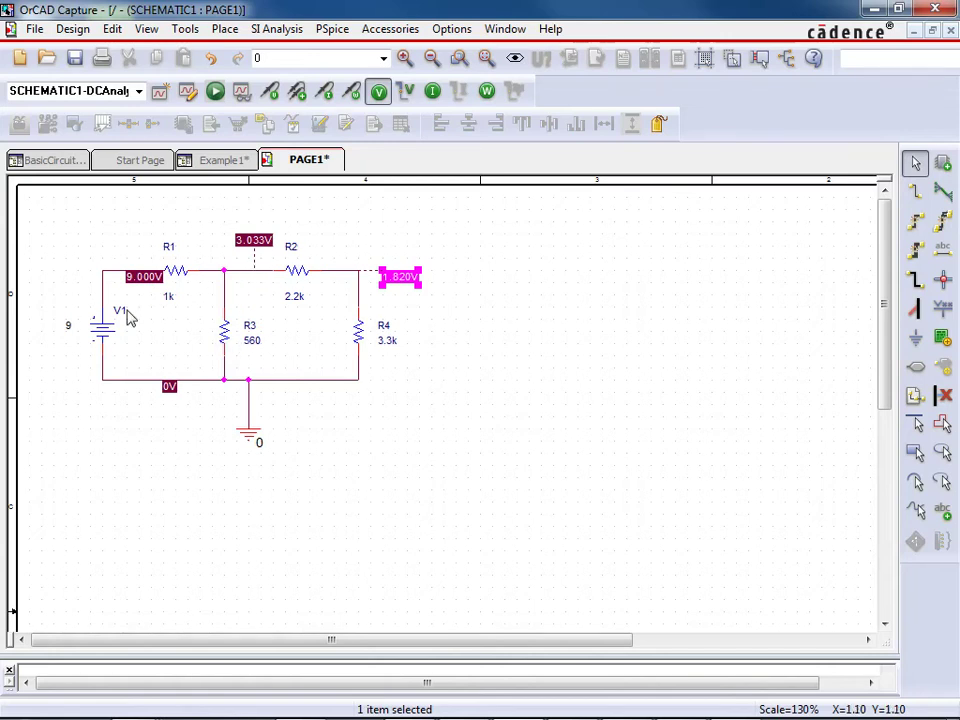
click(143, 276)
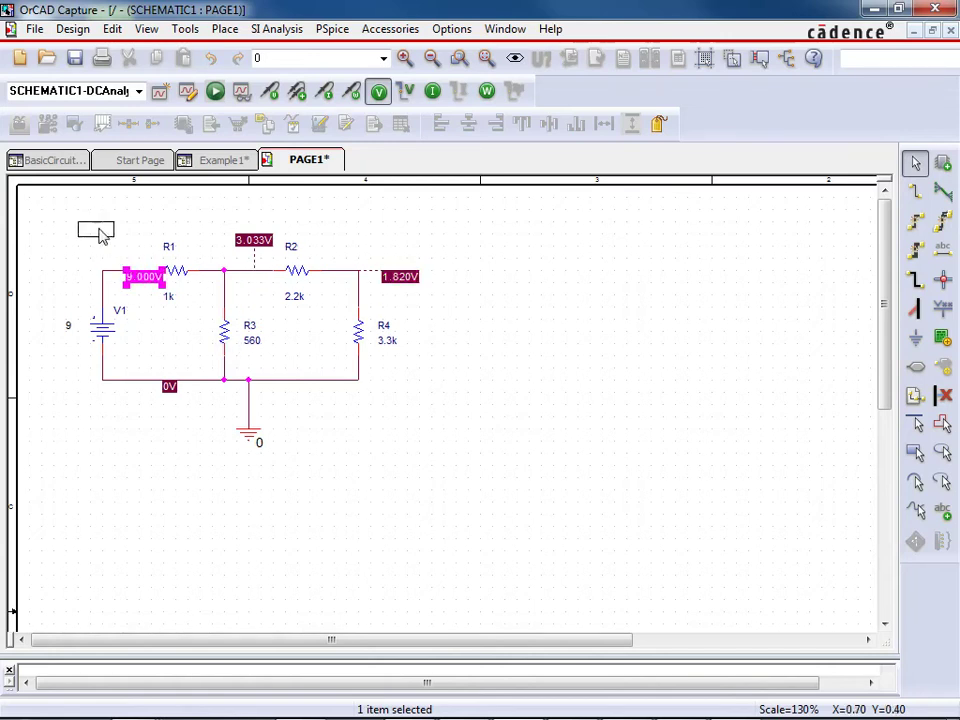
drag(100, 233, 101, 234)
click(168, 284)
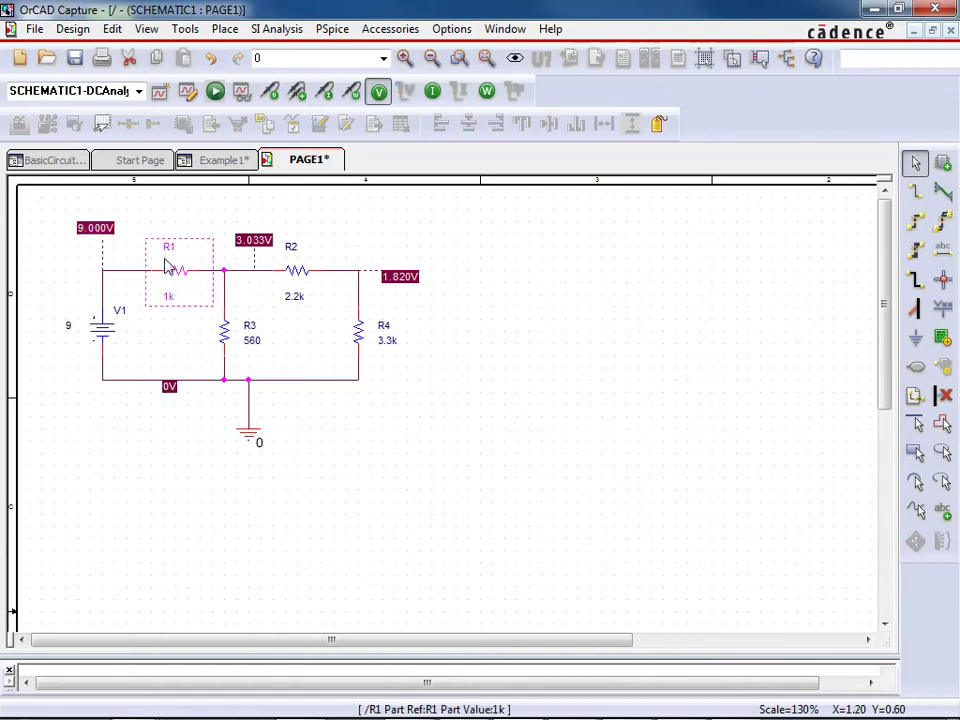
click(106, 228)
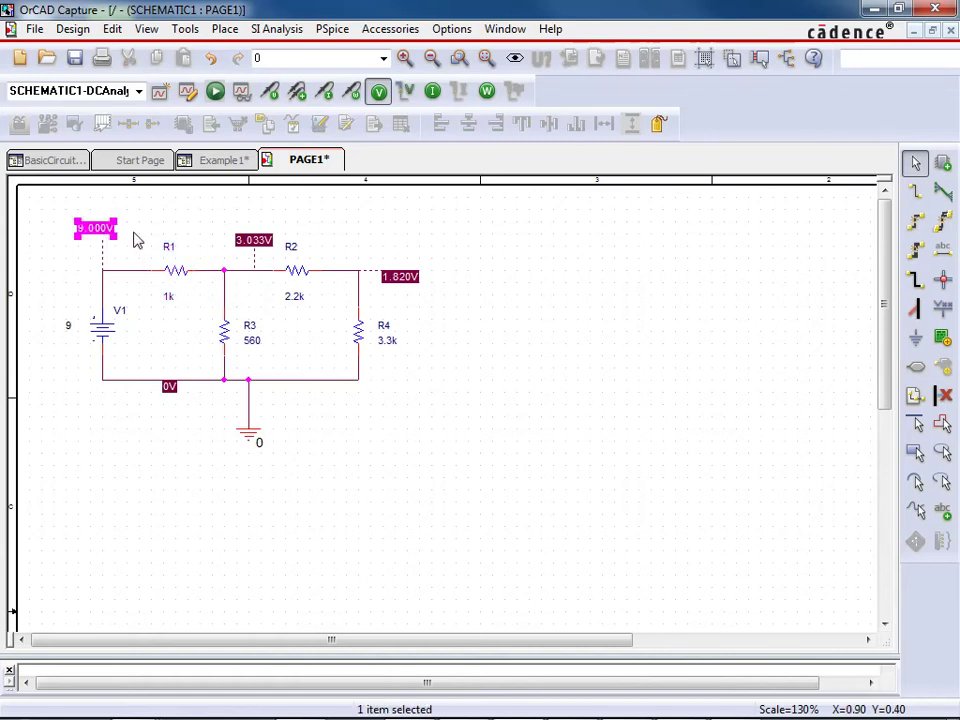
click(238, 243)
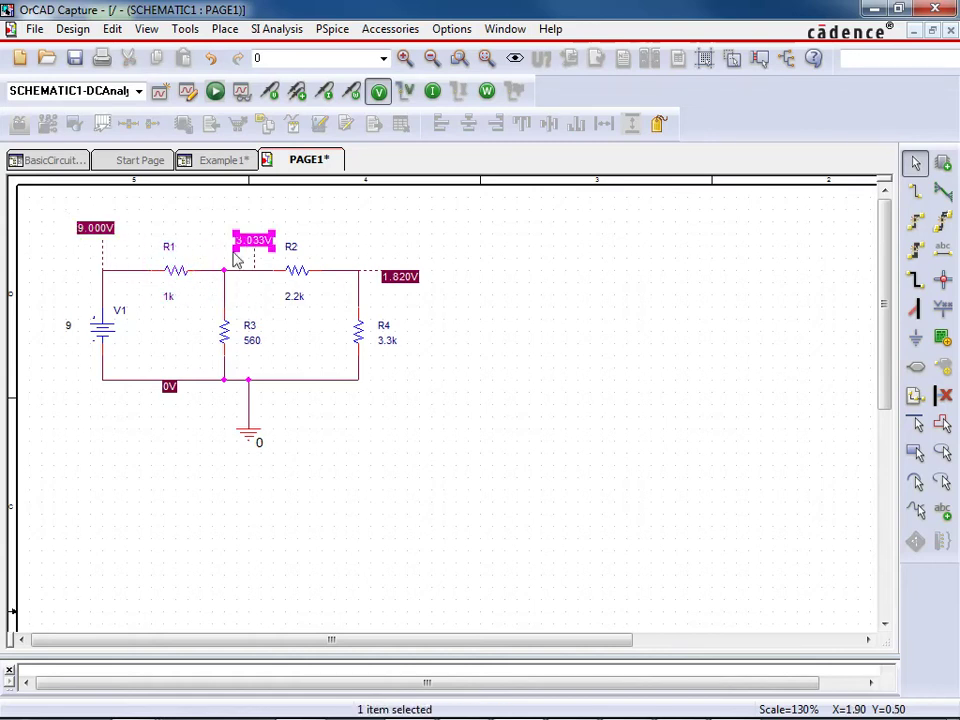
click(97, 232)
click(240, 245)
click(180, 258)
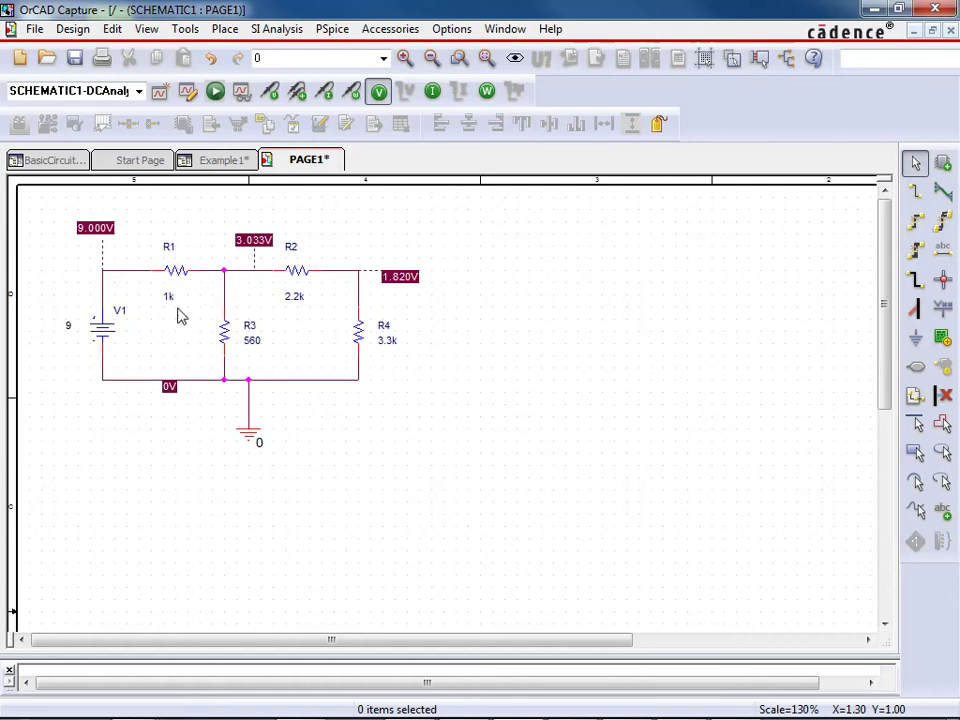
Enable bias currents, moving R1's label above the resistor and R2's 551.4uA label up-right
click(433, 92)
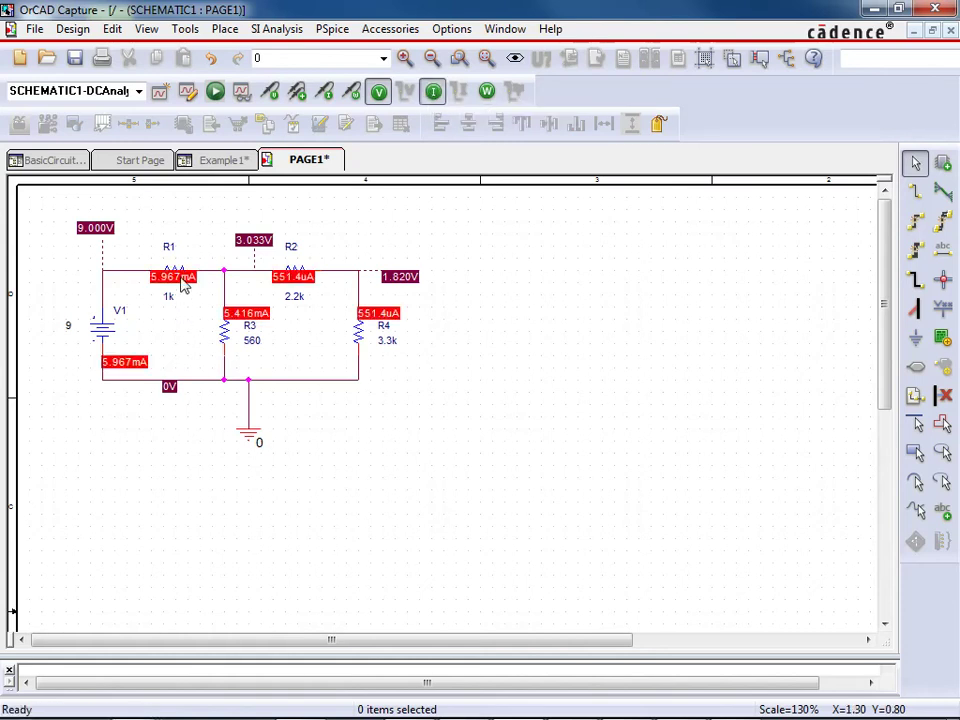
drag(183, 285, 176, 231)
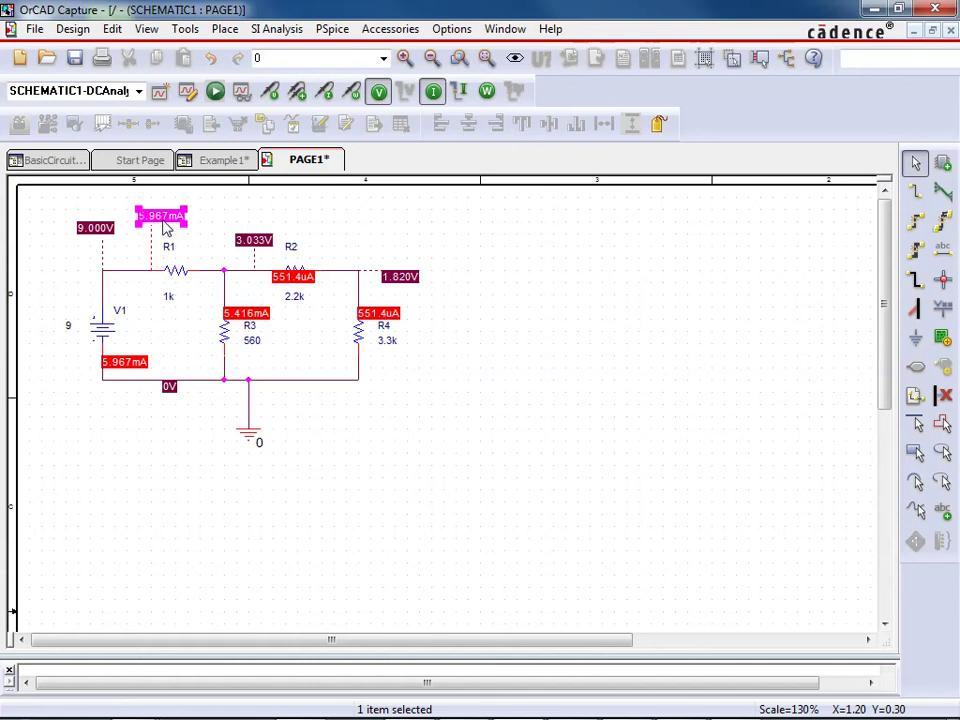
click(199, 289)
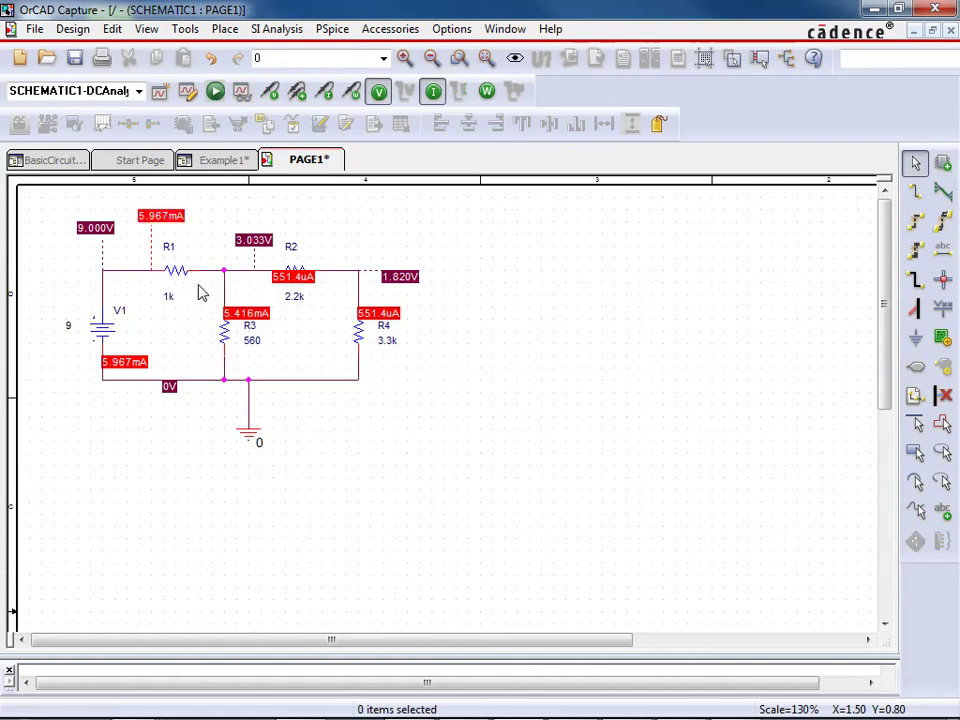
click(250, 315)
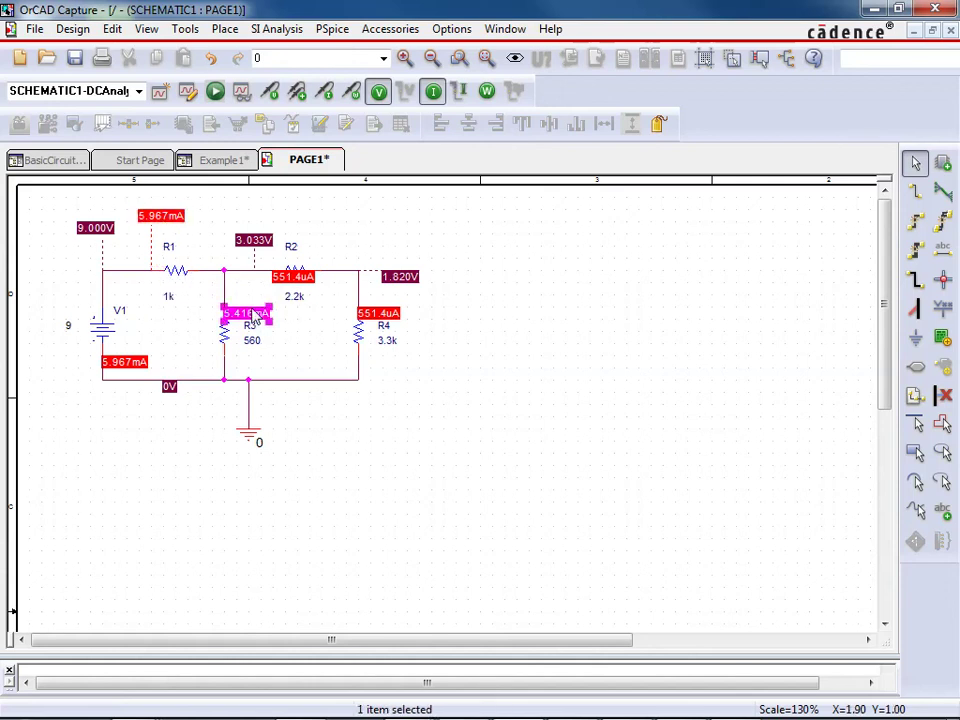
click(293, 277)
click(372, 302)
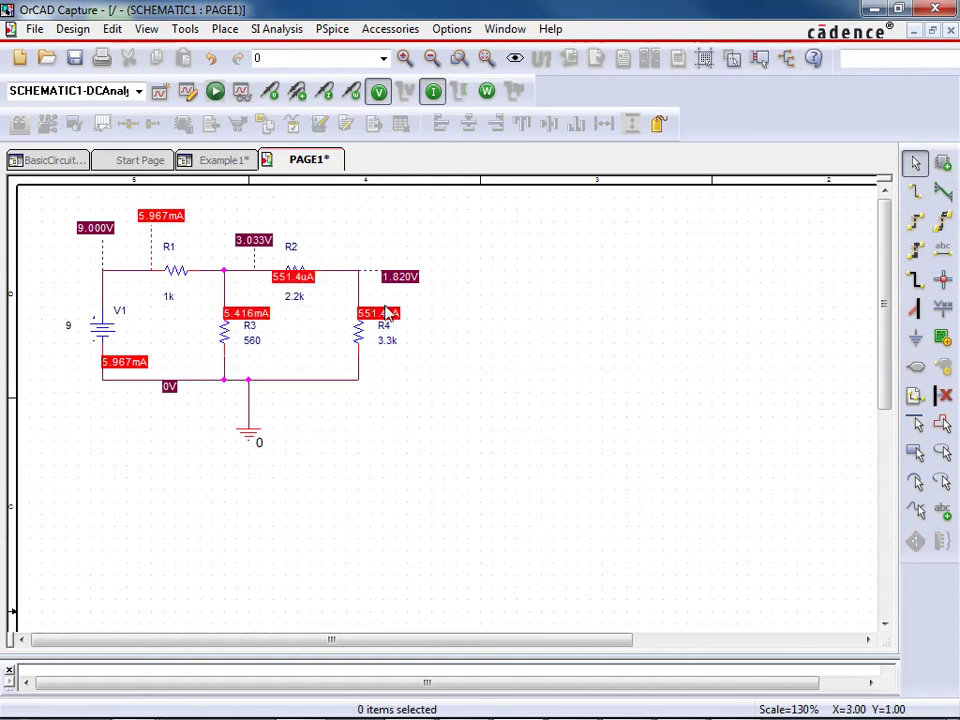
click(127, 361)
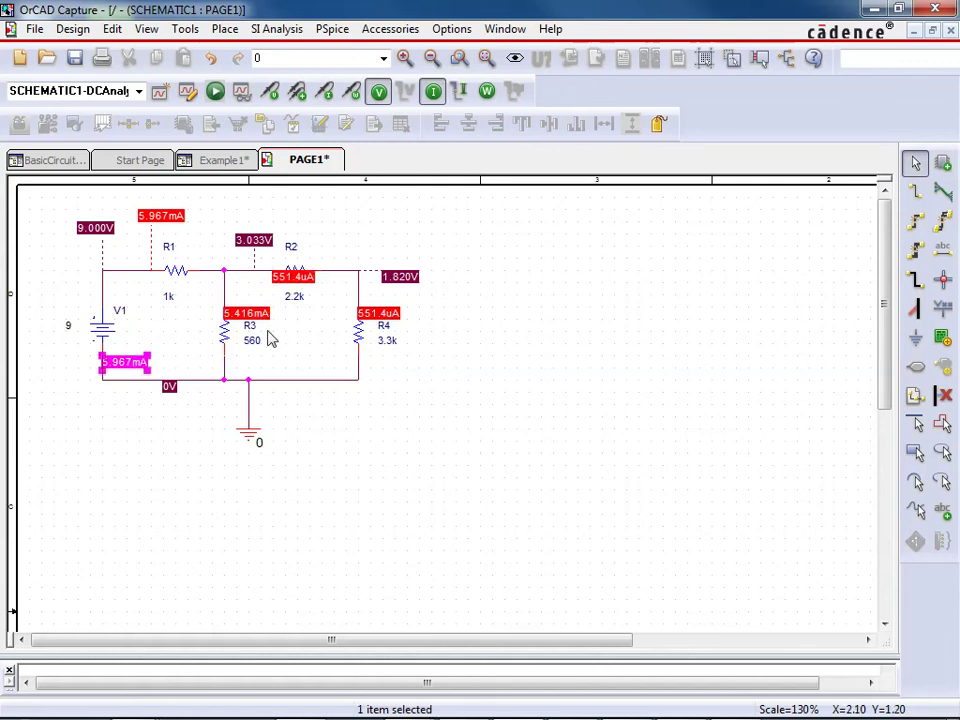
drag(305, 284, 355, 255)
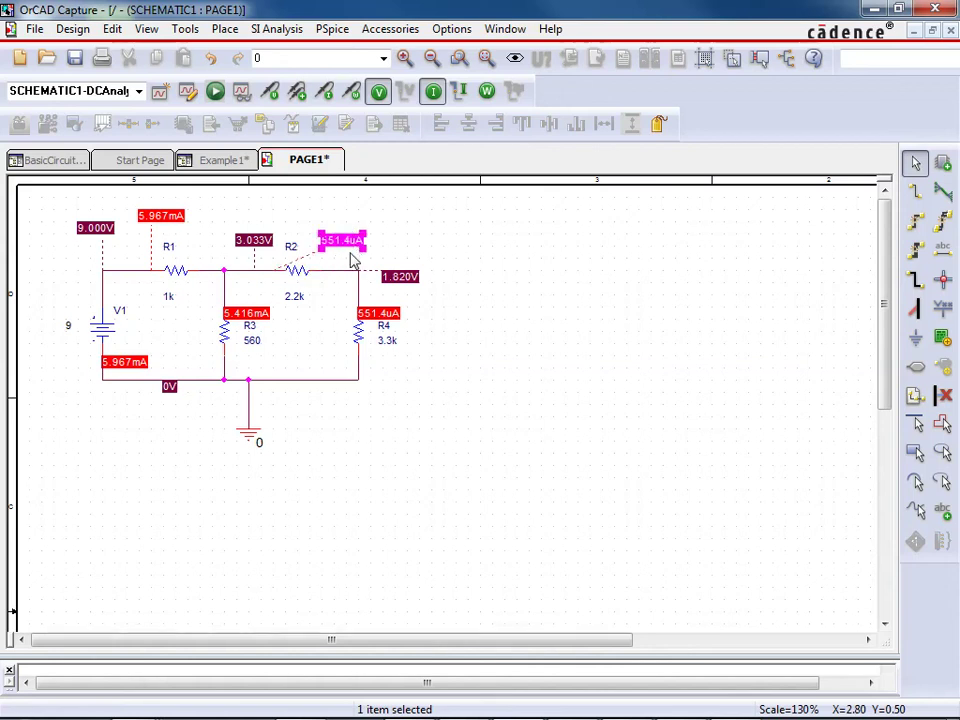
Change R2 from 2.2k to 1.2k and rerun PSpice, updating readouts to 6.008mA, 5.343mA, 664.9uA, 2.992V, 2.194V
double_click(296, 299)
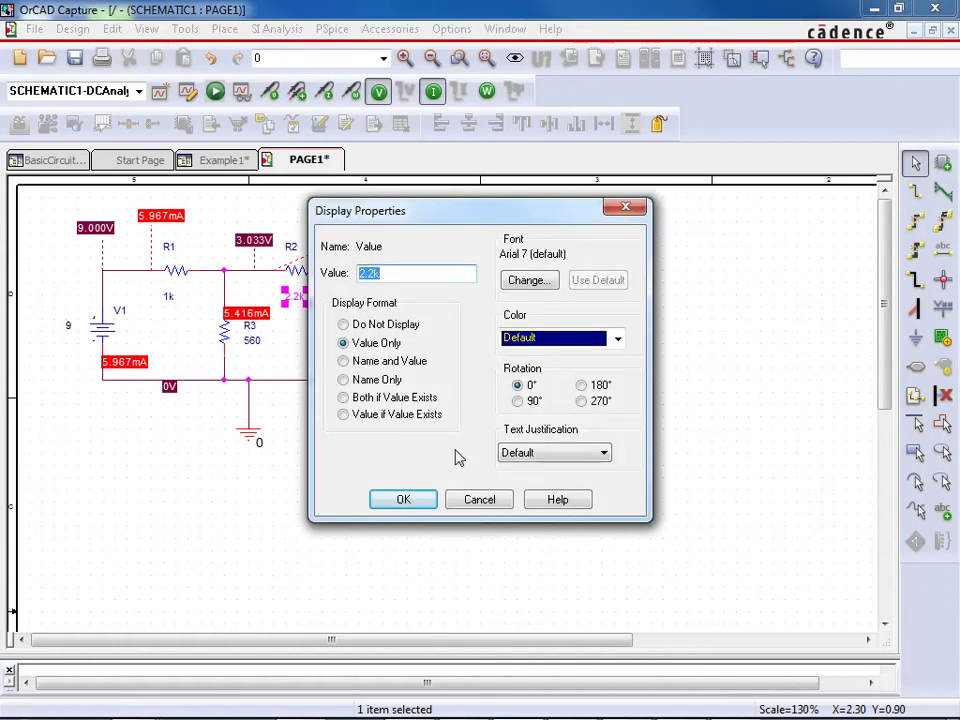
text(1)
key(Return)
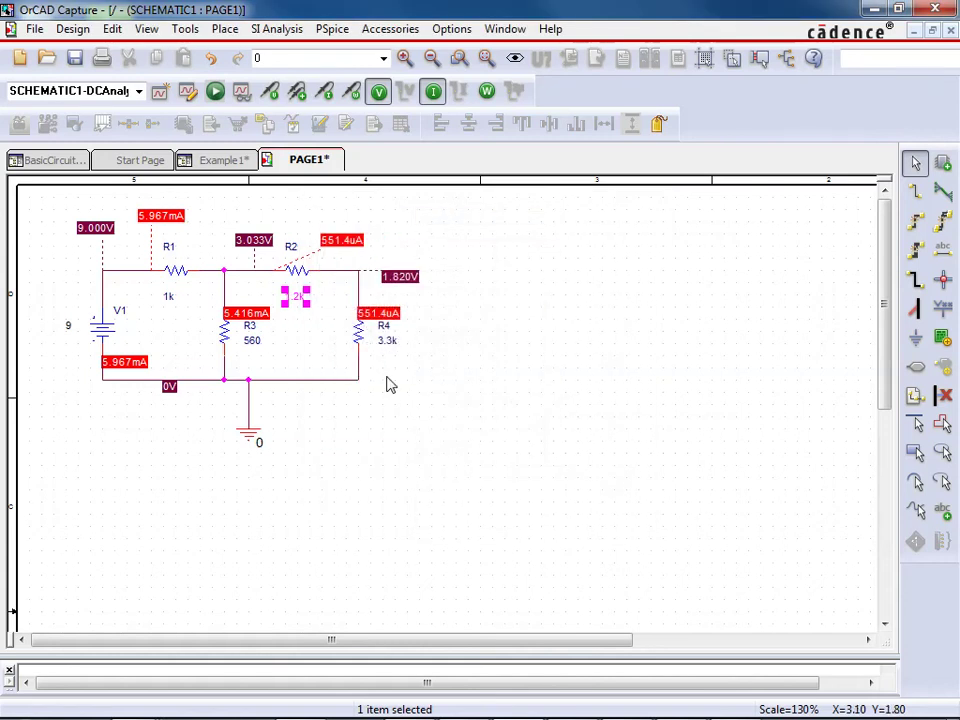
click(215, 91)
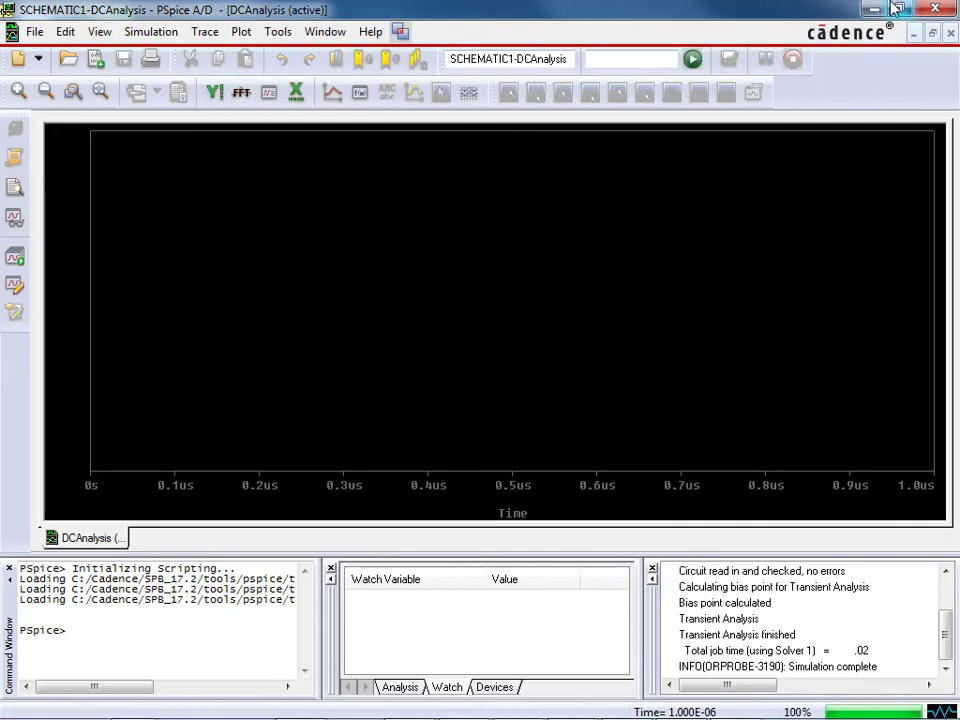
click(878, 9)
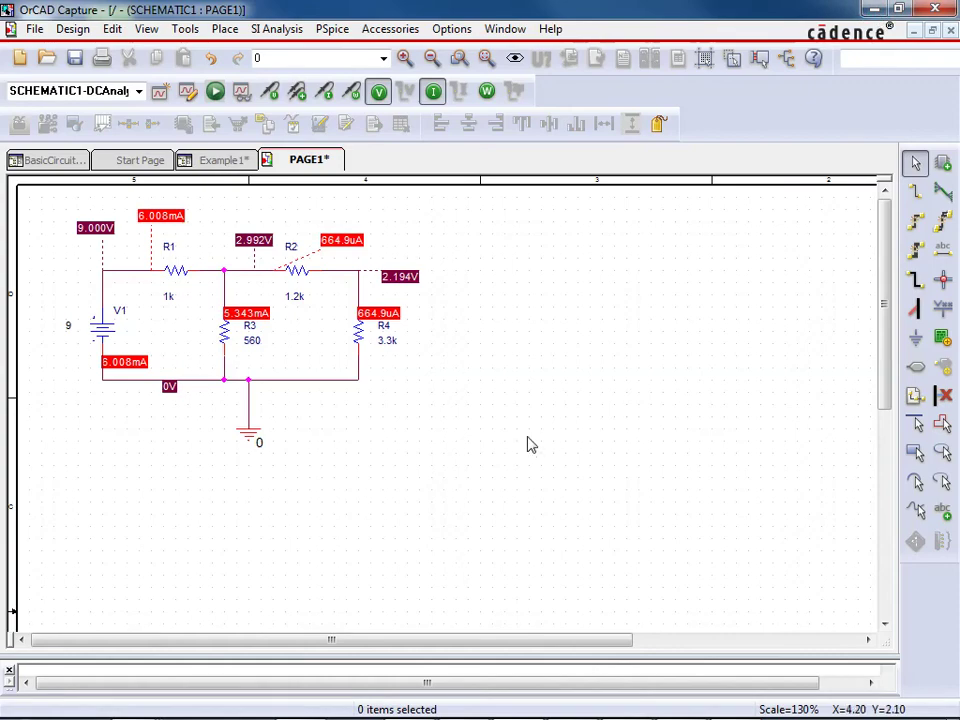